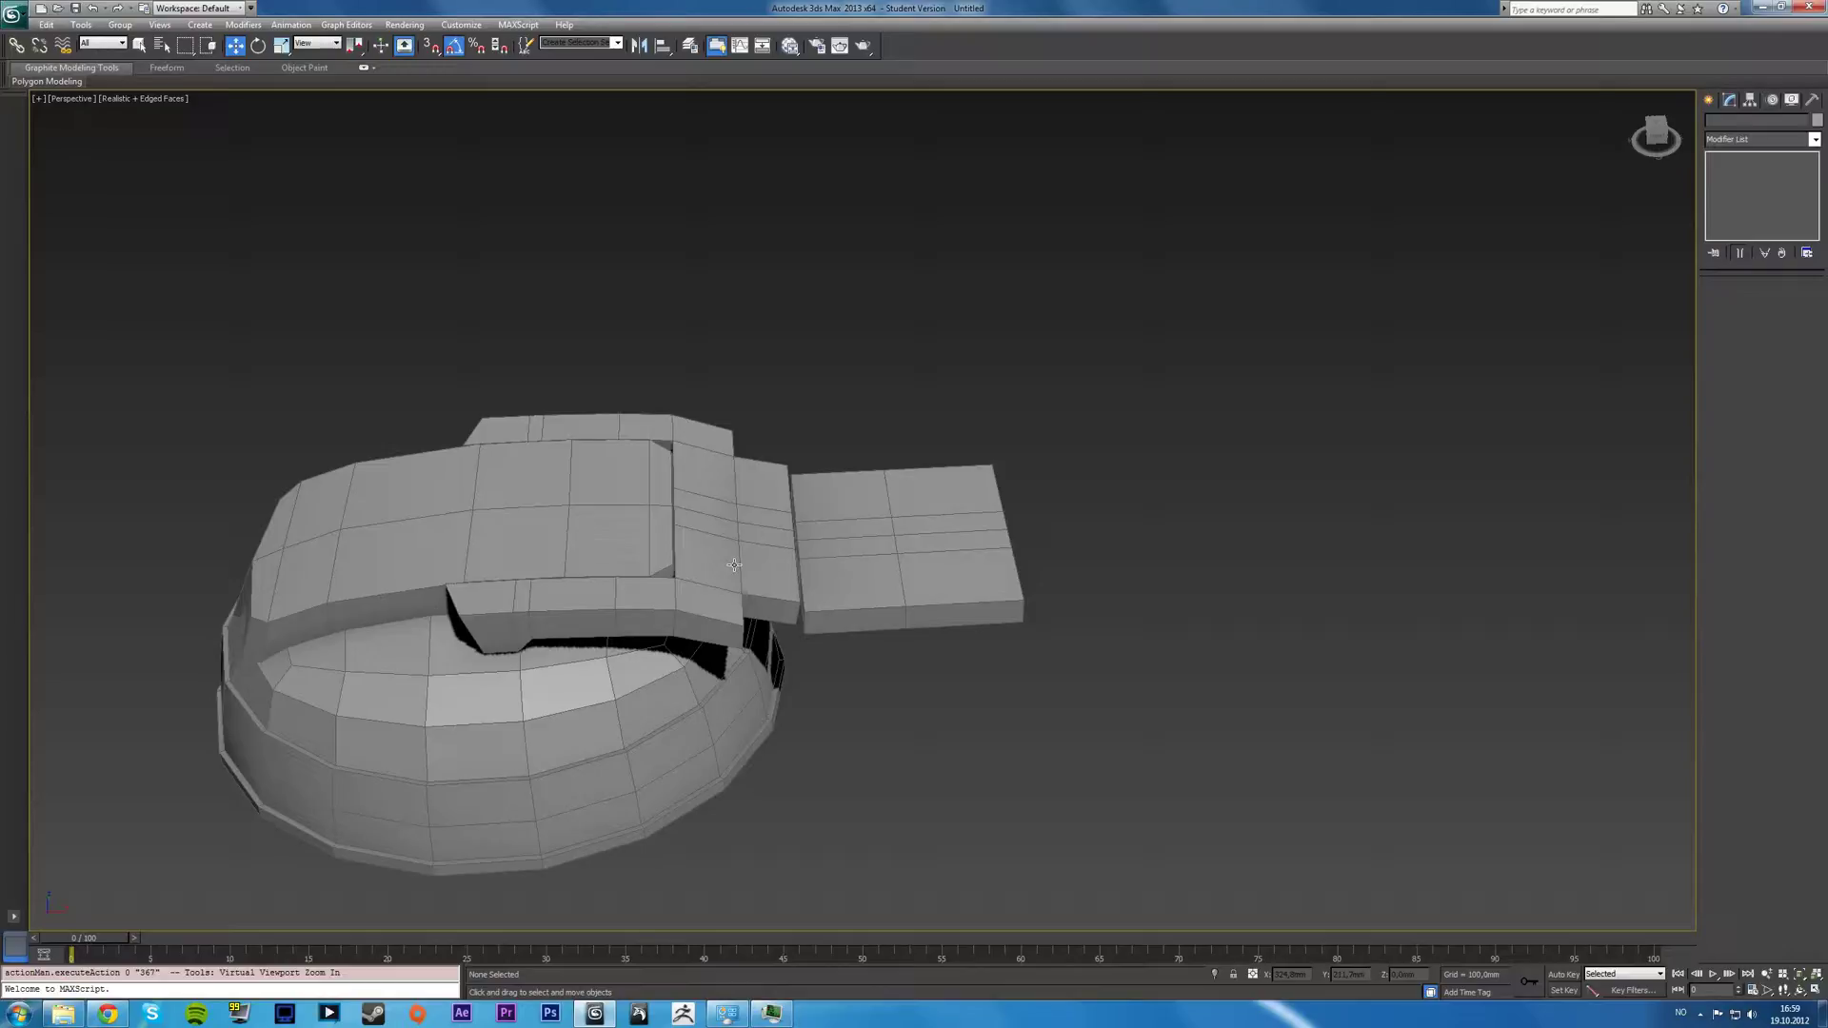
Select the flat slab object and orbit to a view looking down on it.
click(882, 582)
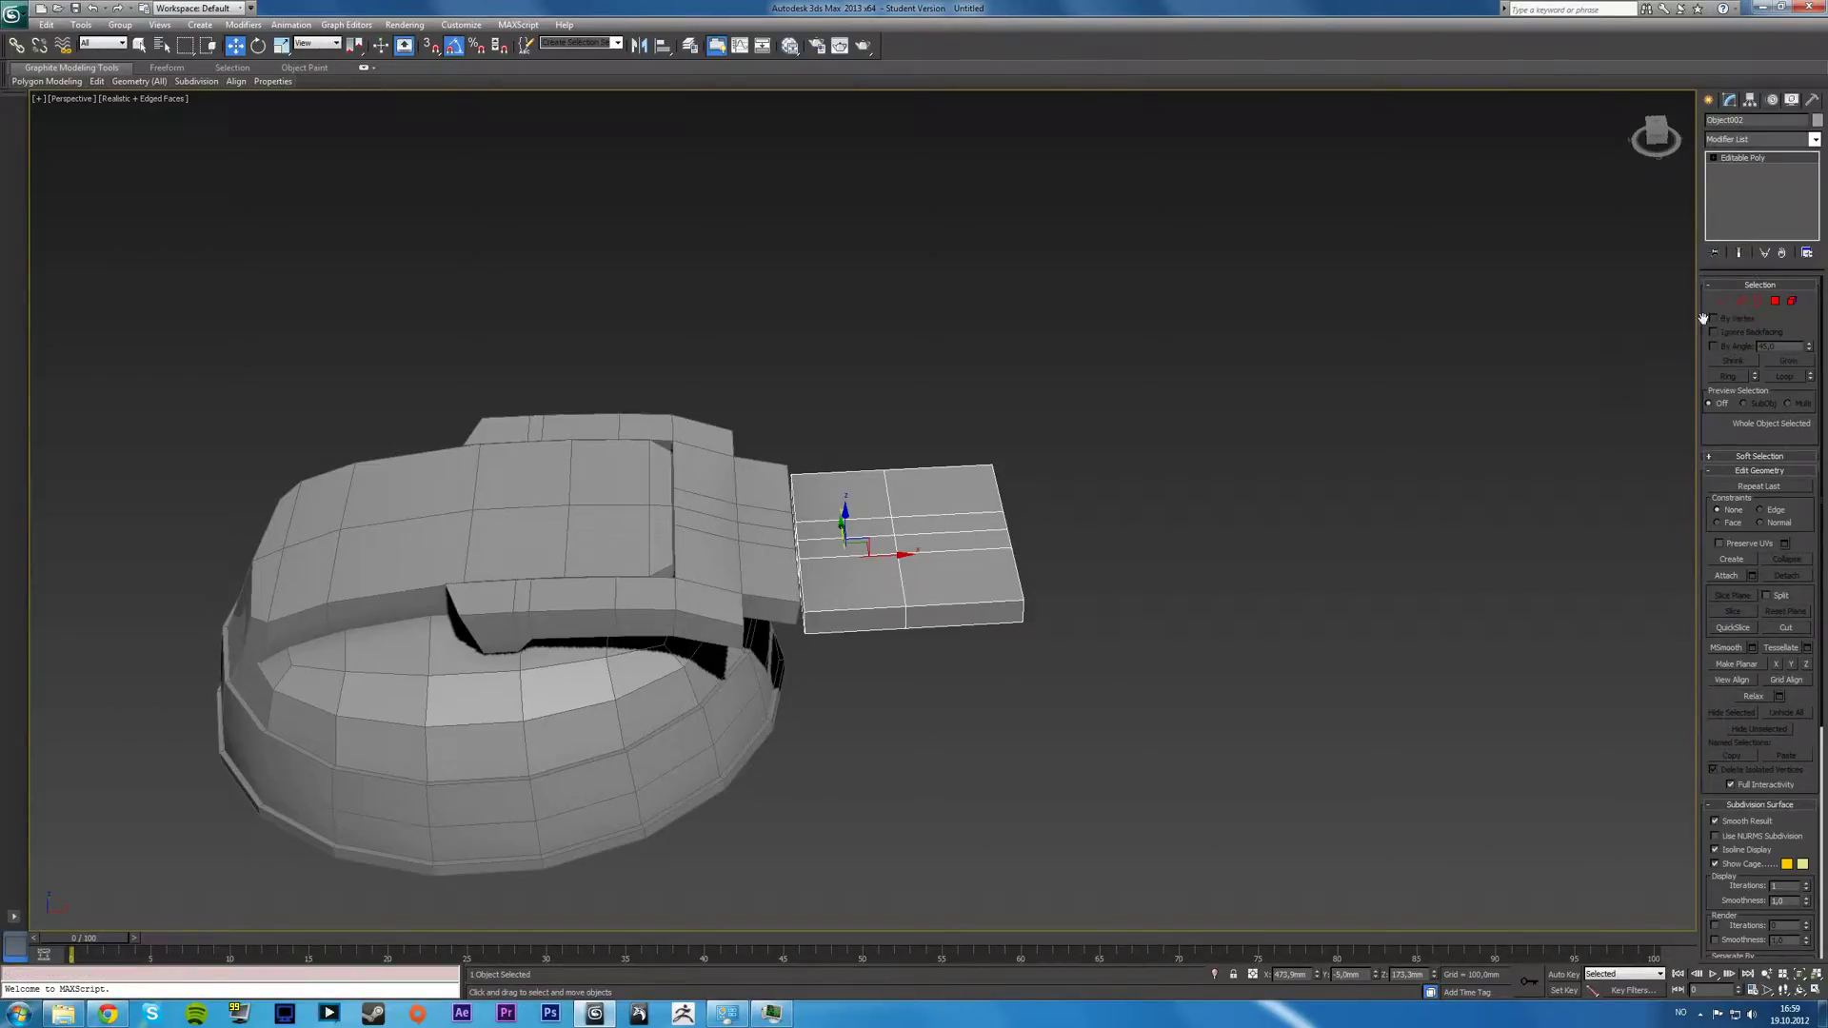
alt+middle_drag(1067, 476, 1128, 461)
click(139, 45)
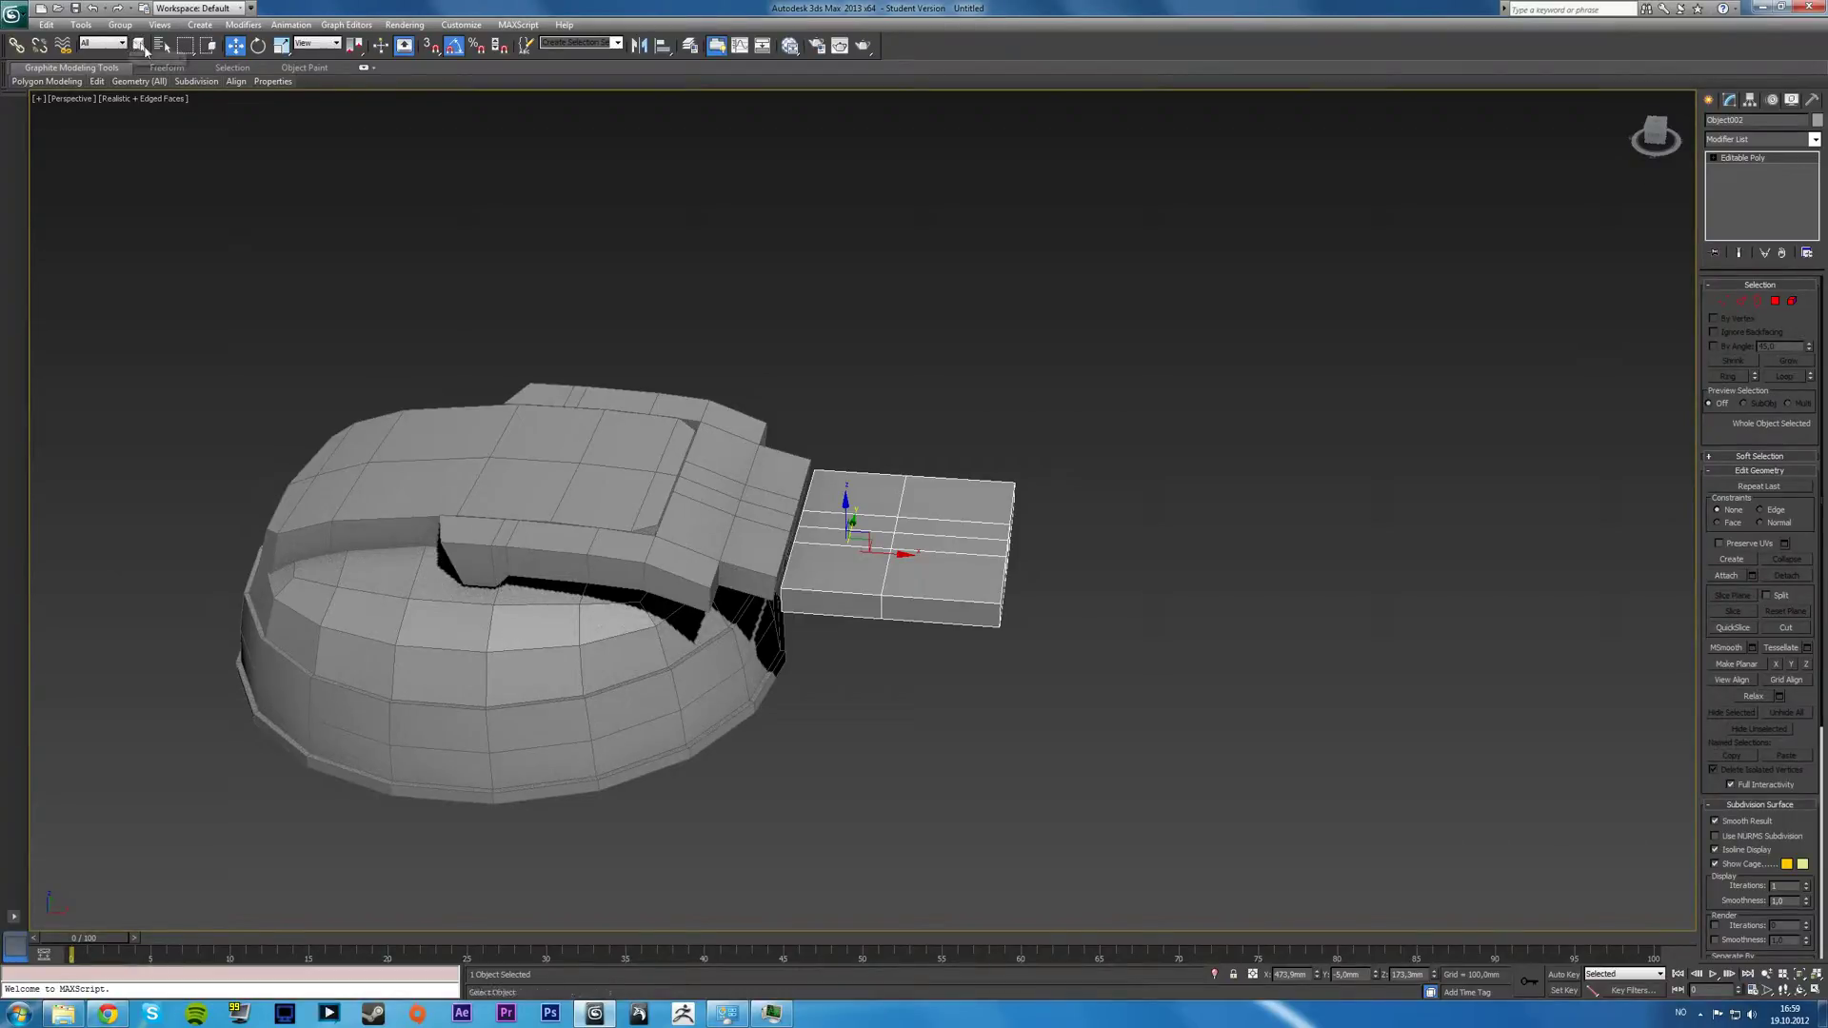
click(1049, 390)
scroll(1242, 473, up, 3)
click(1084, 519)
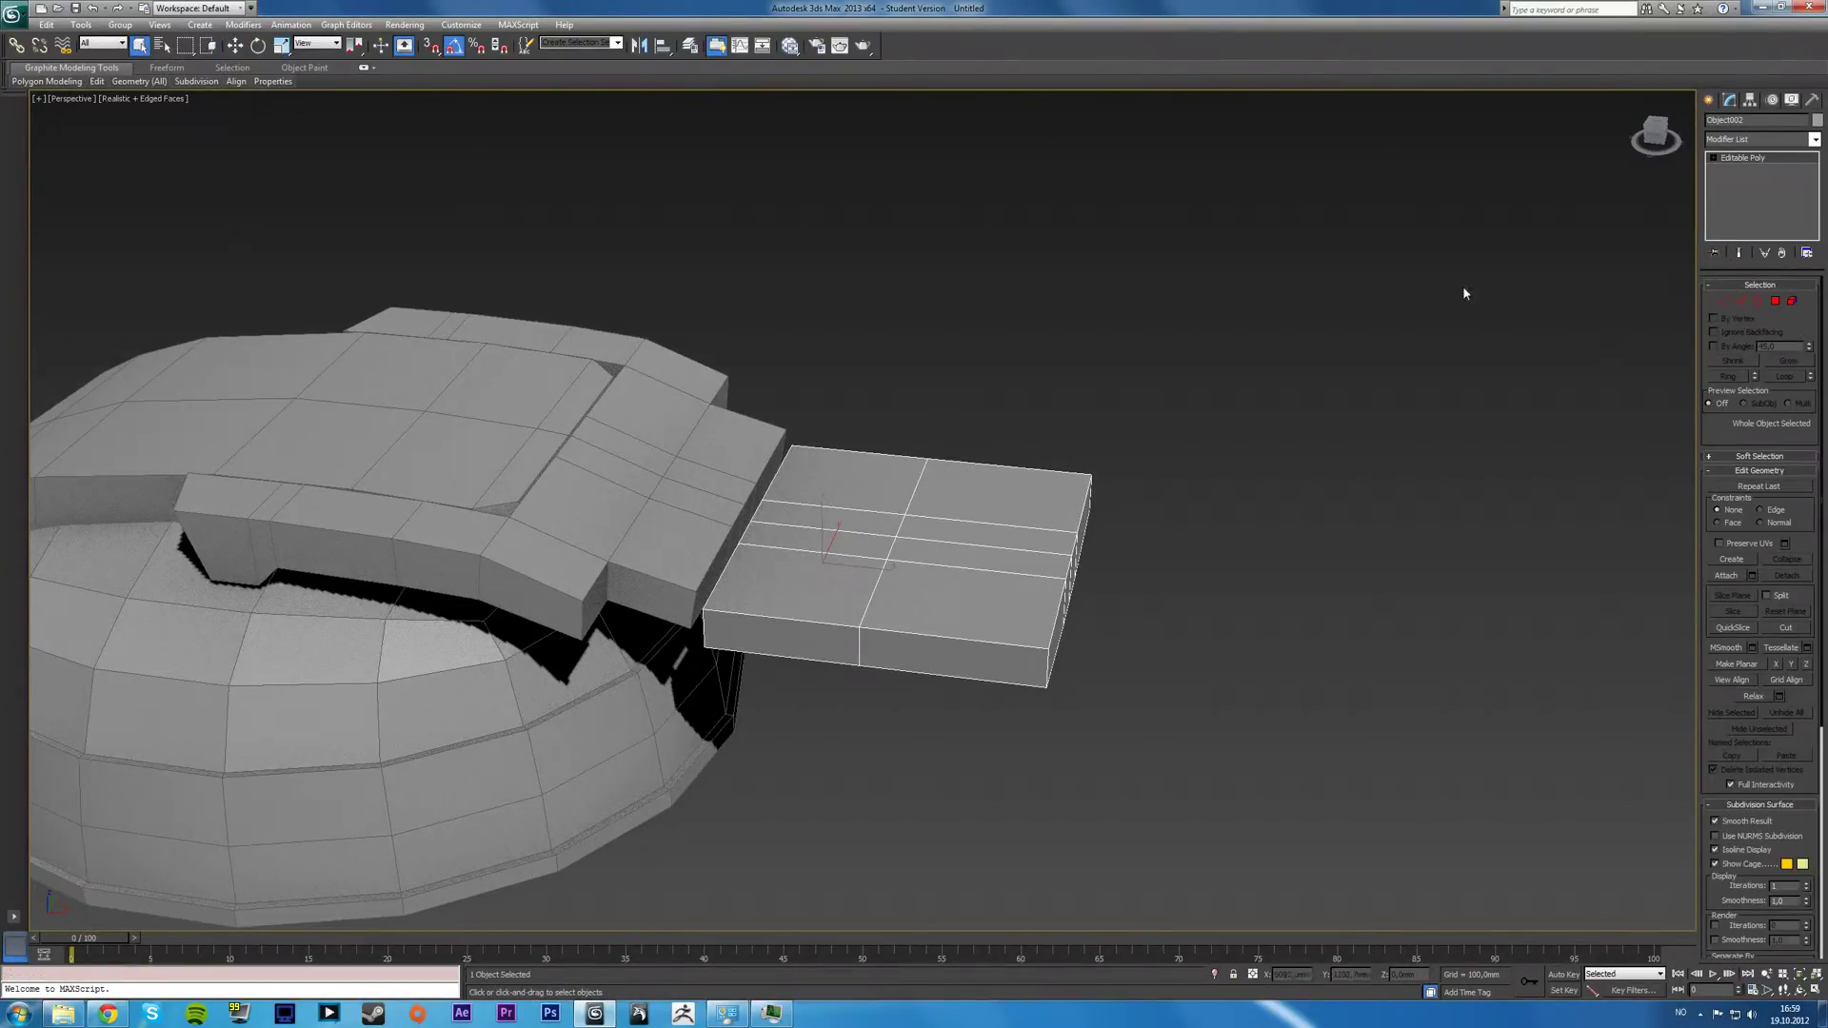
alt+middle_drag(1437, 312, 1144, 487)
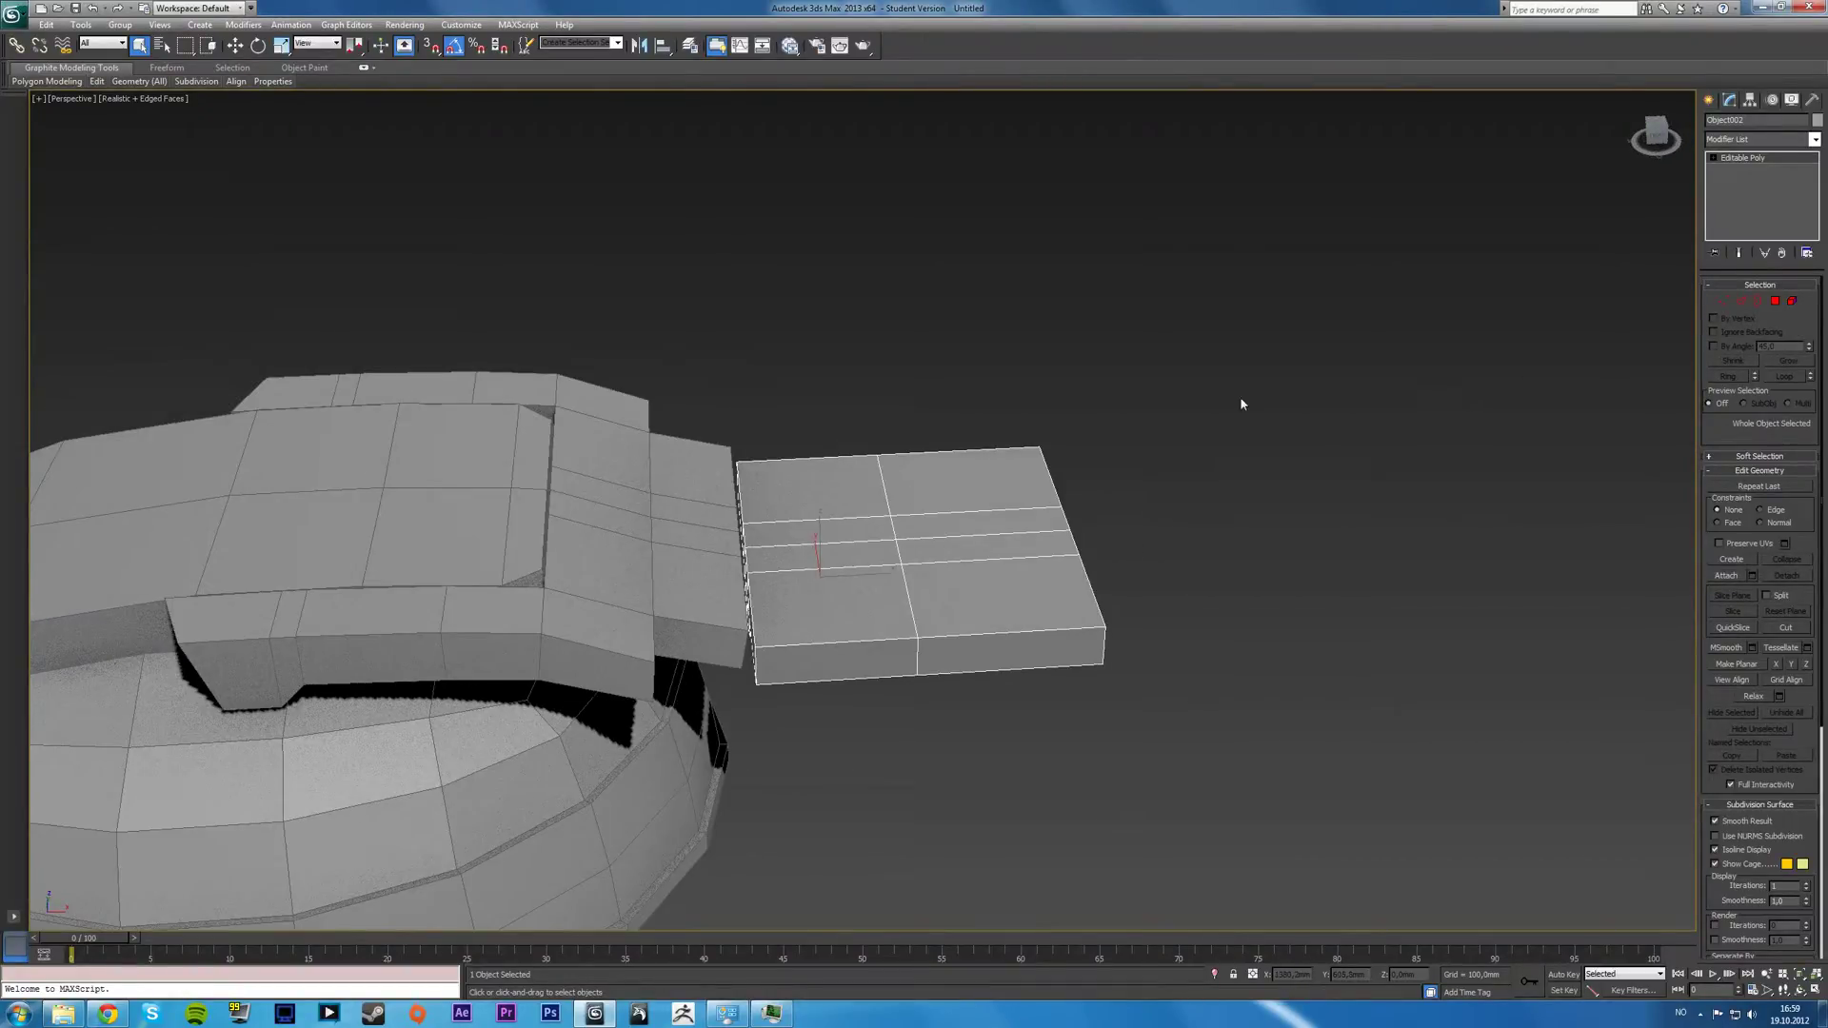
middle_drag(1245, 401, 1086, 404)
At Polygon level, select the slab's outer end face and view it from low.
click(1775, 302)
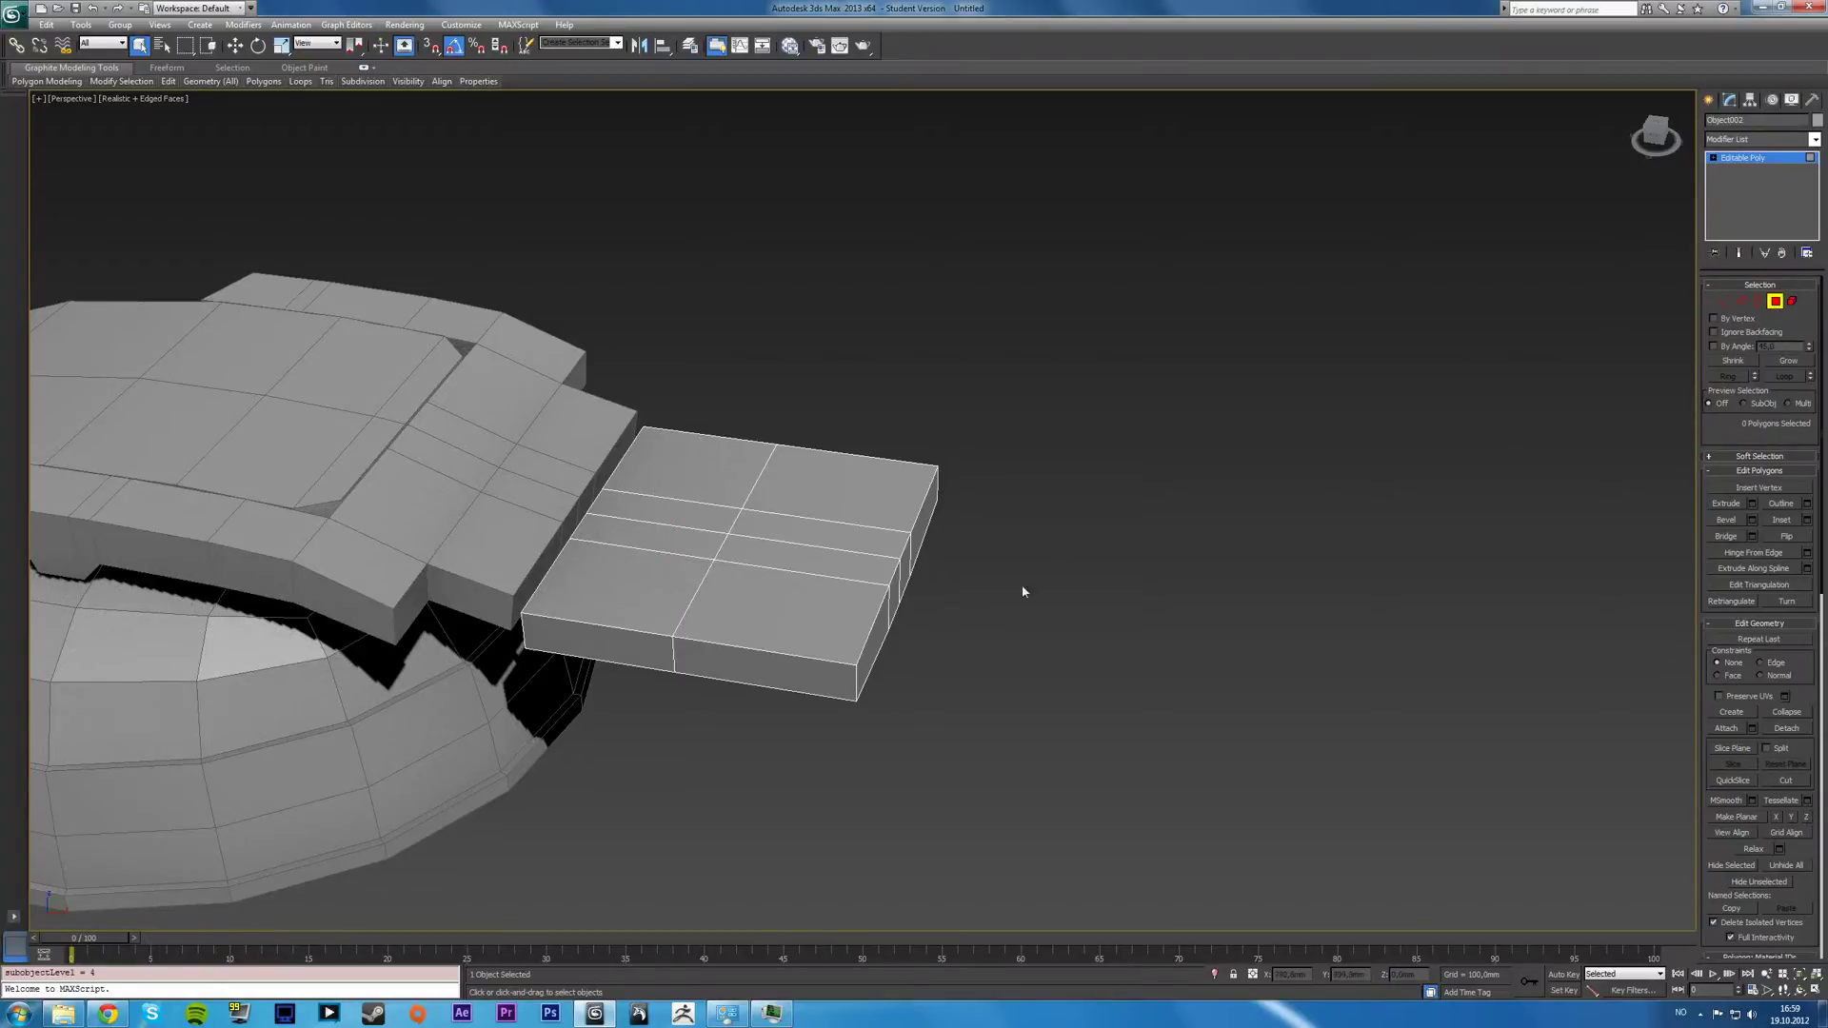
click(883, 630)
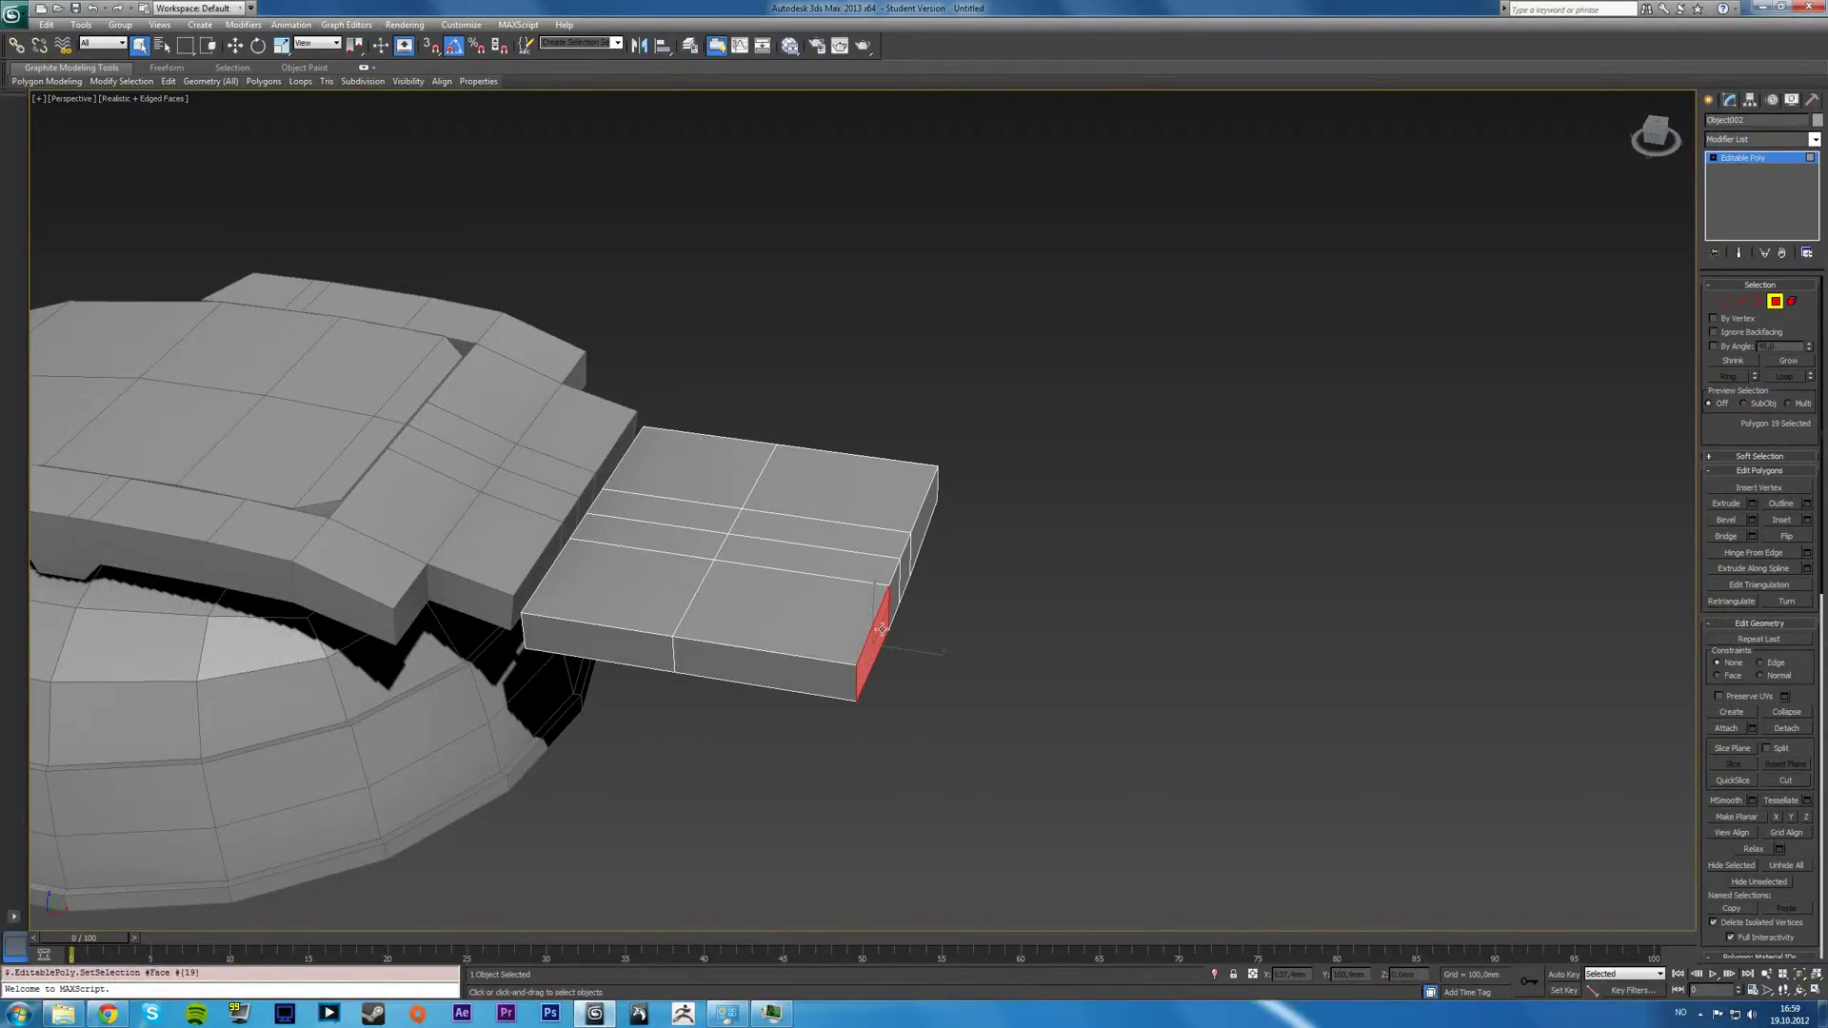
alt+middle_drag(780, 617, 814, 640)
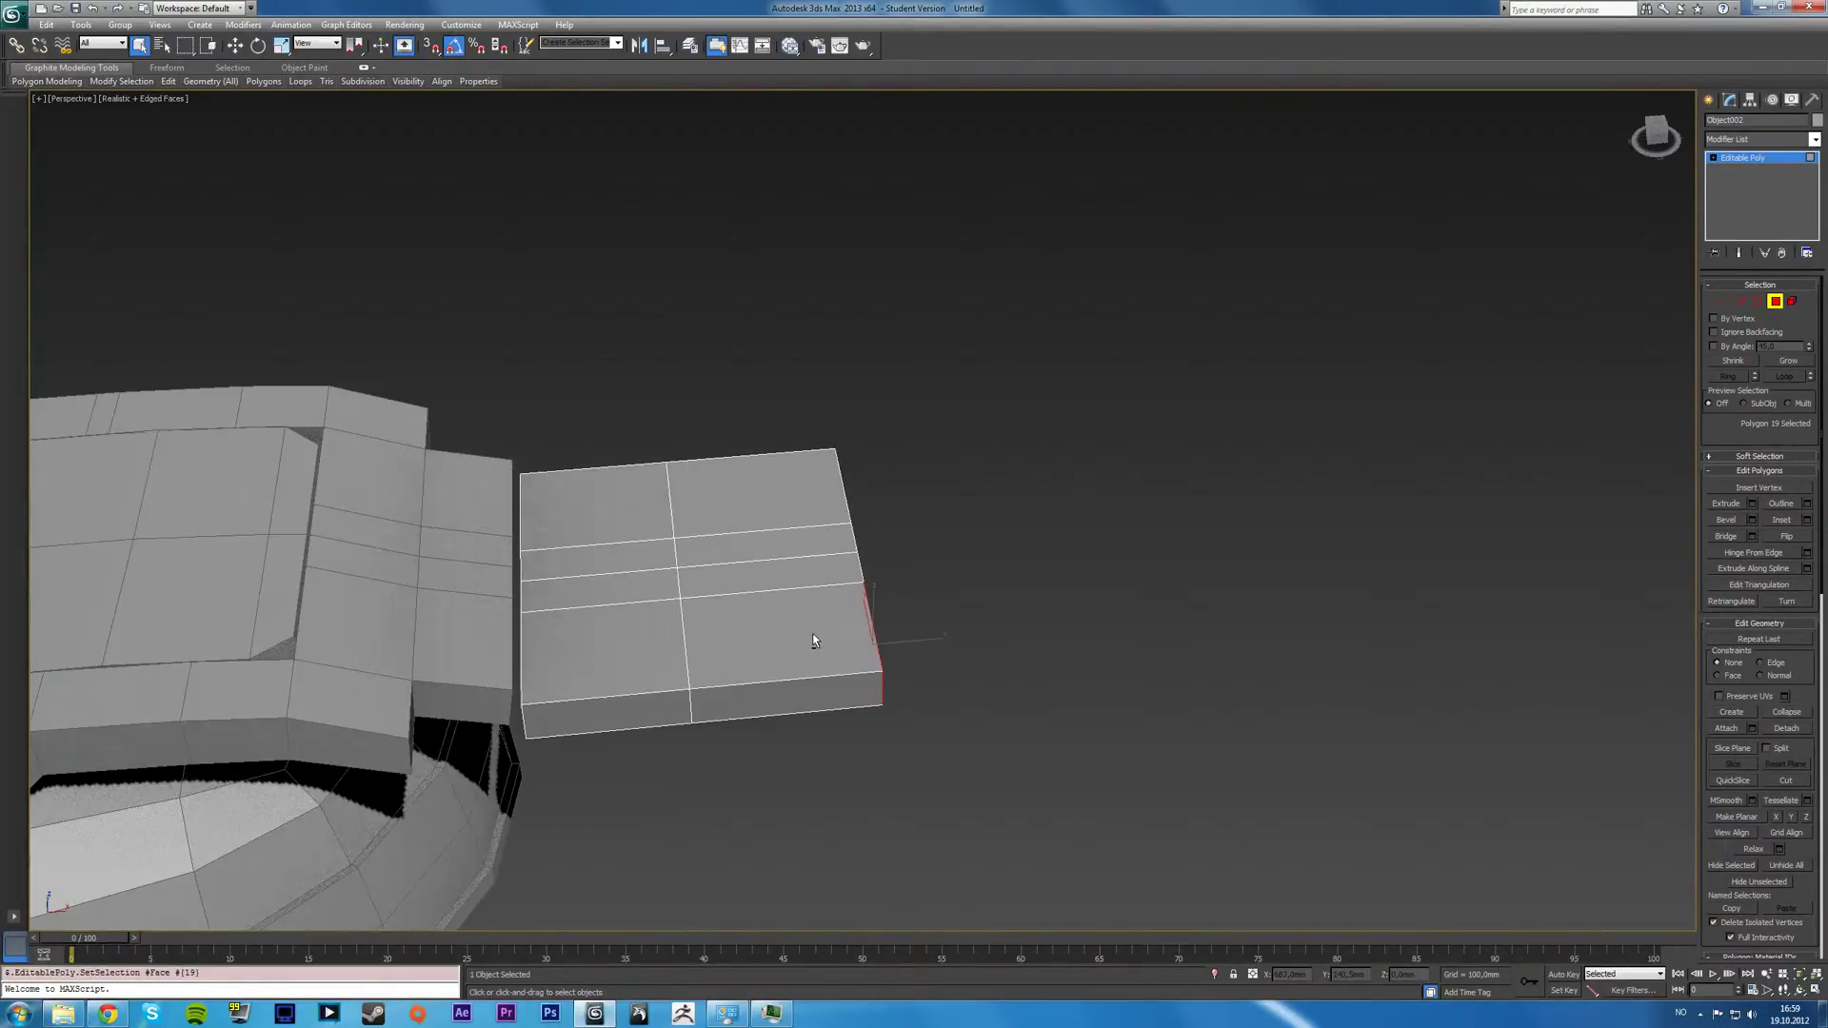
scroll(934, 583, down, 3)
Select the slab's far-end vertices and rotate them about -5° around Z.
key(1)
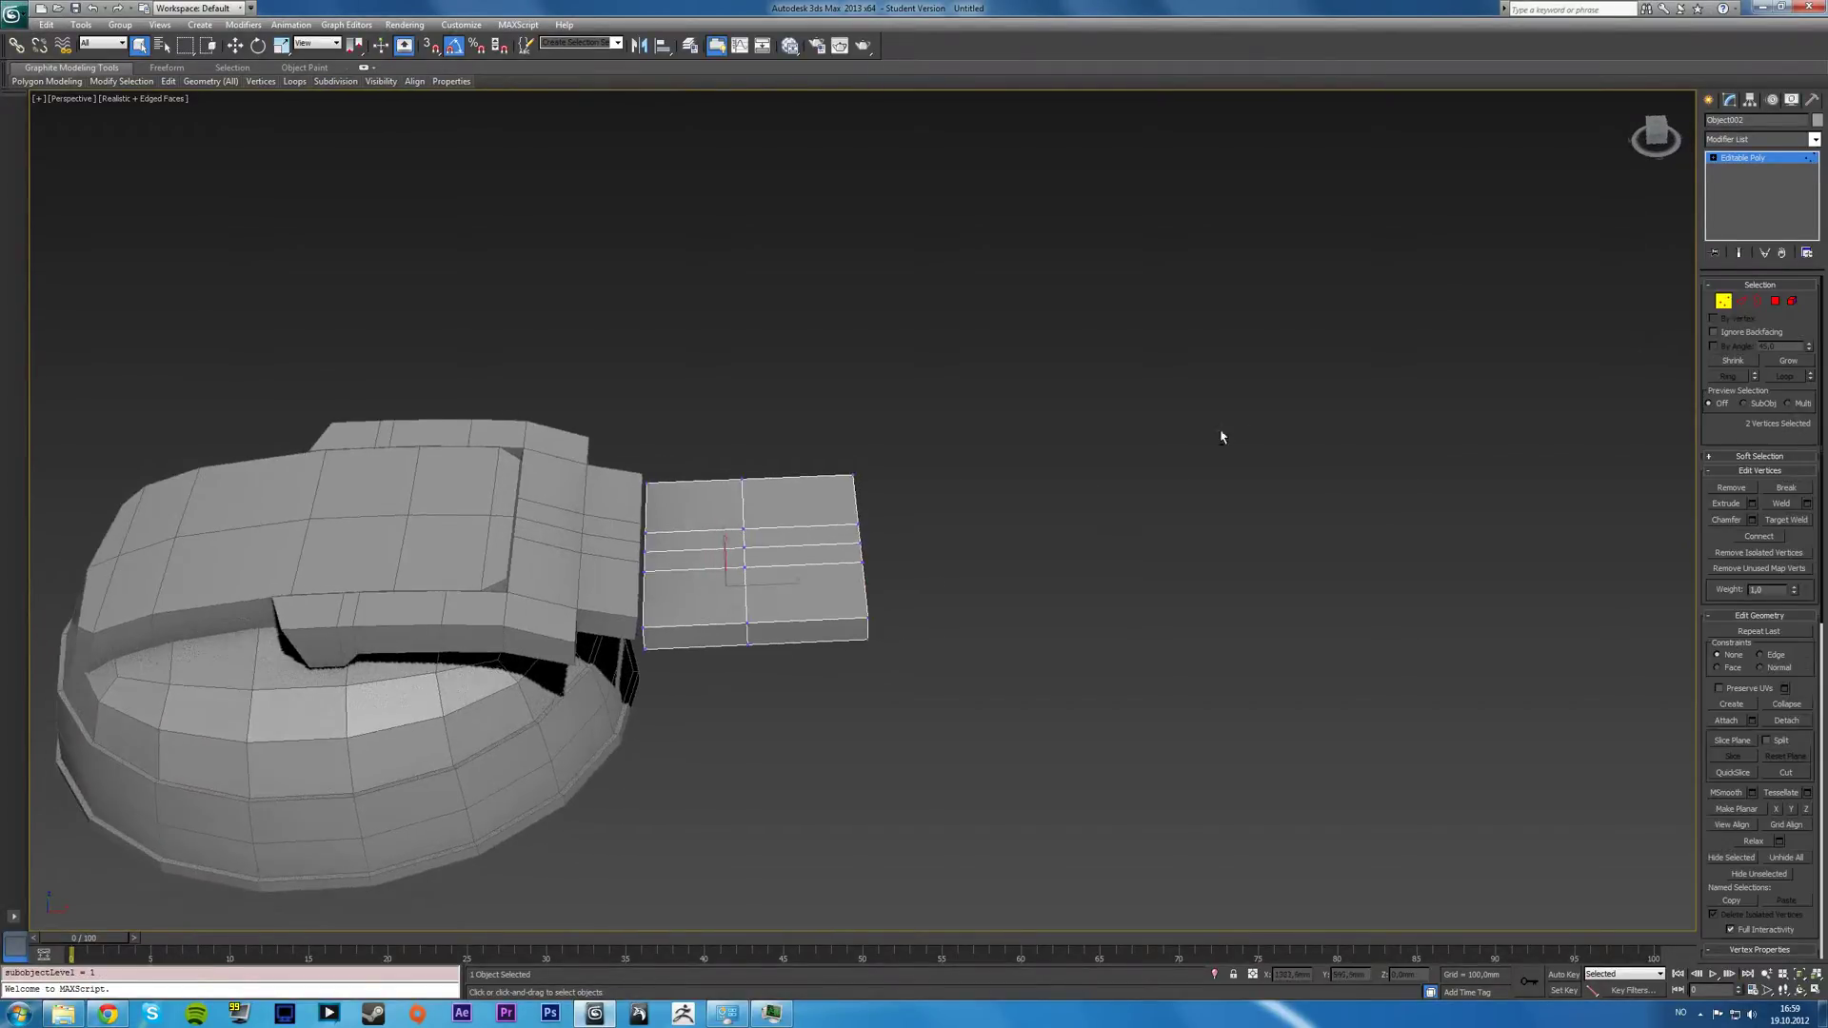
drag(952, 648, 980, 673)
key(e)
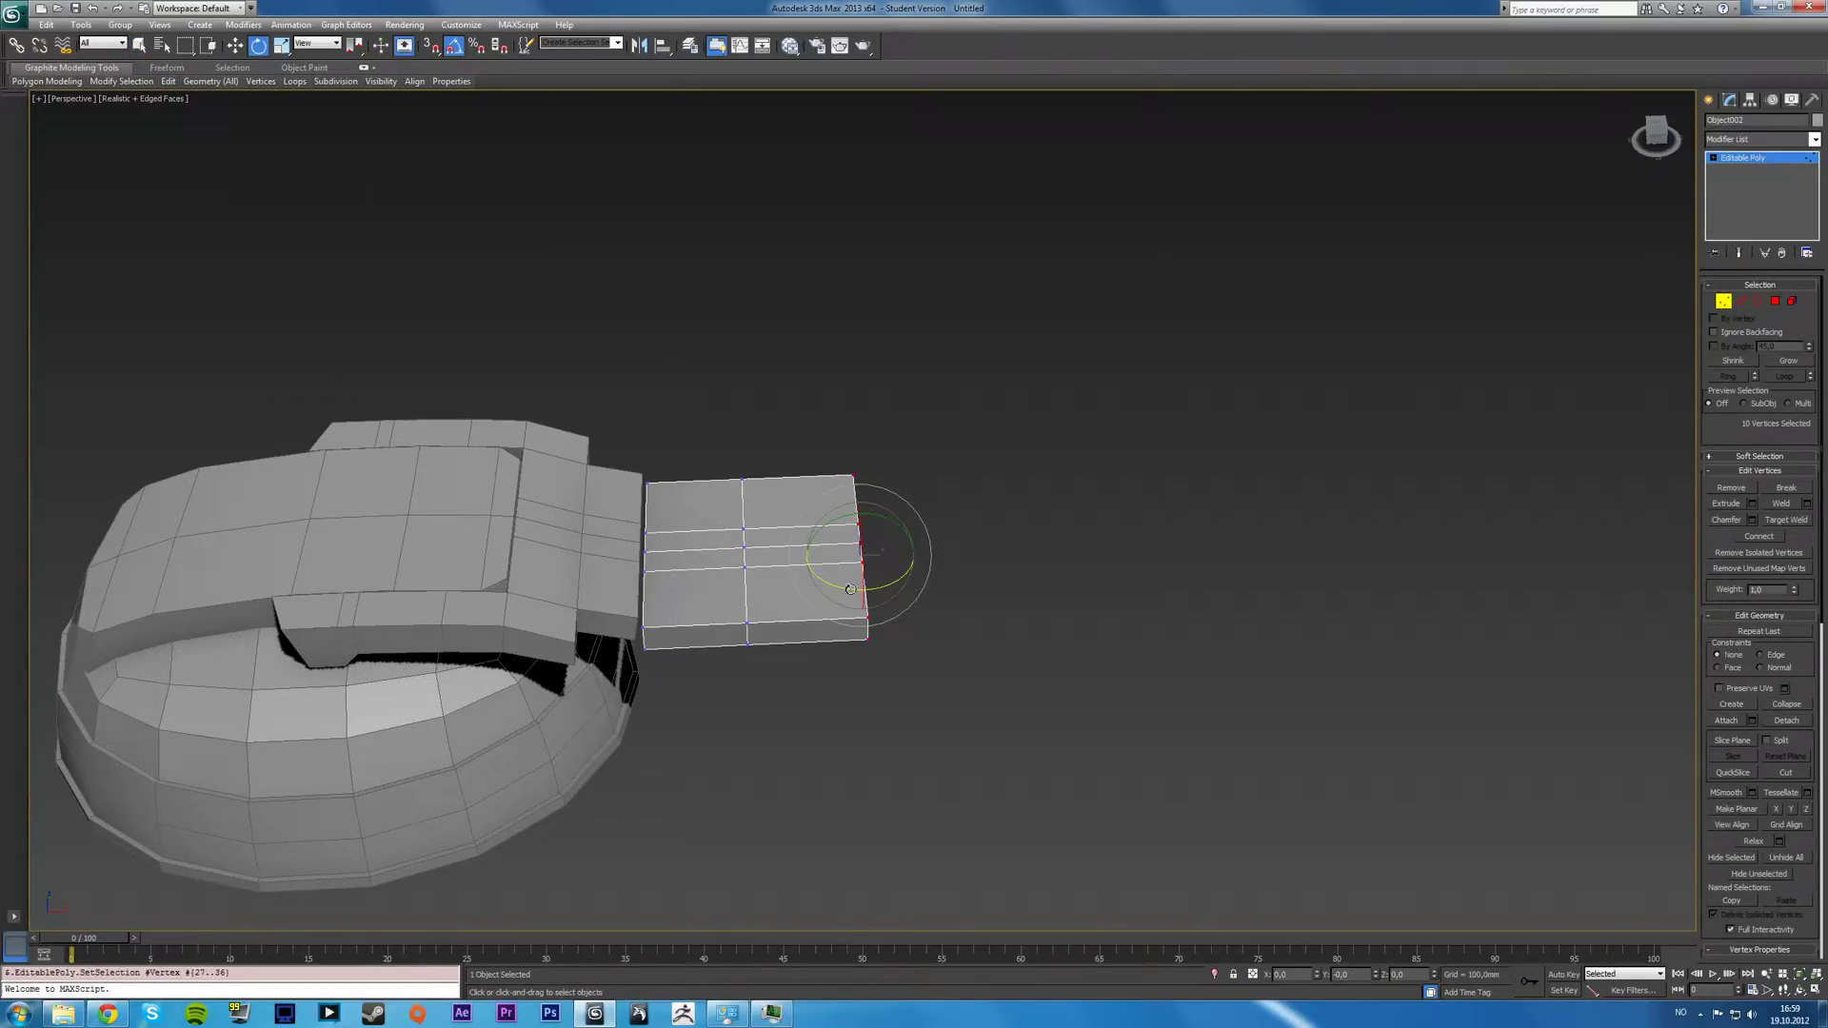
drag(850, 589, 843, 586)
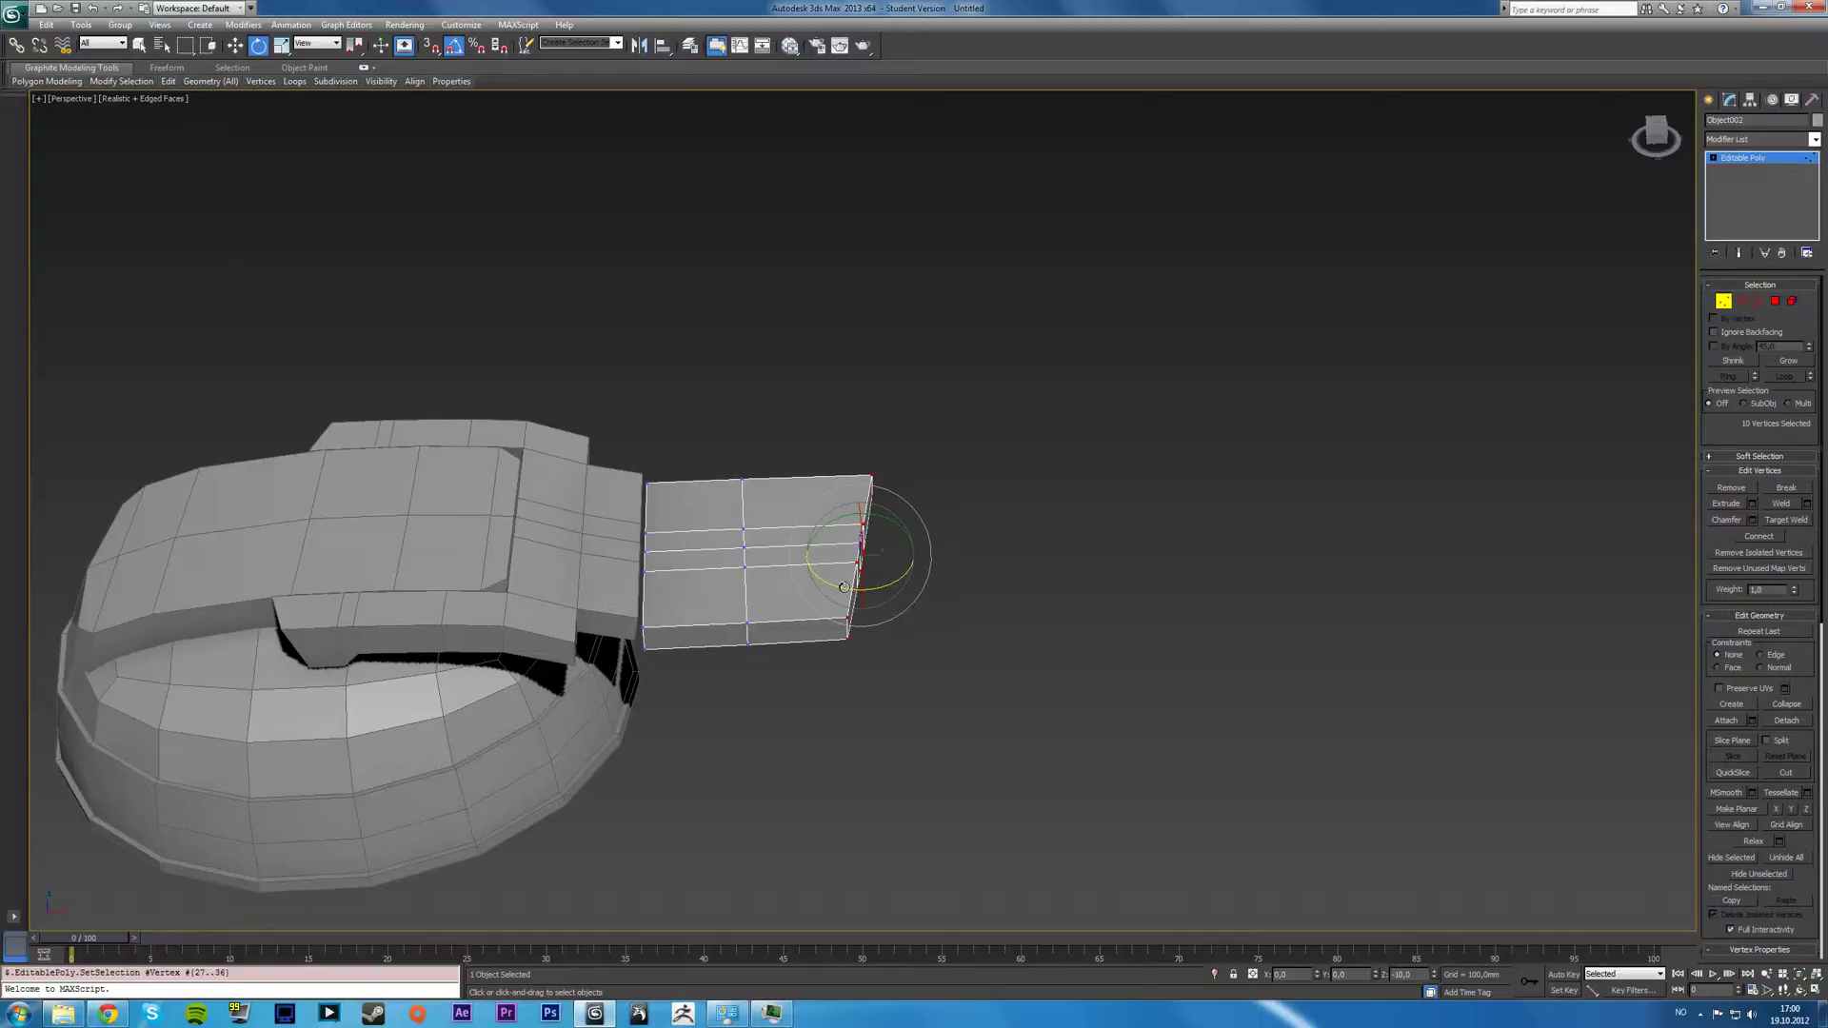
drag(843, 588, 845, 586)
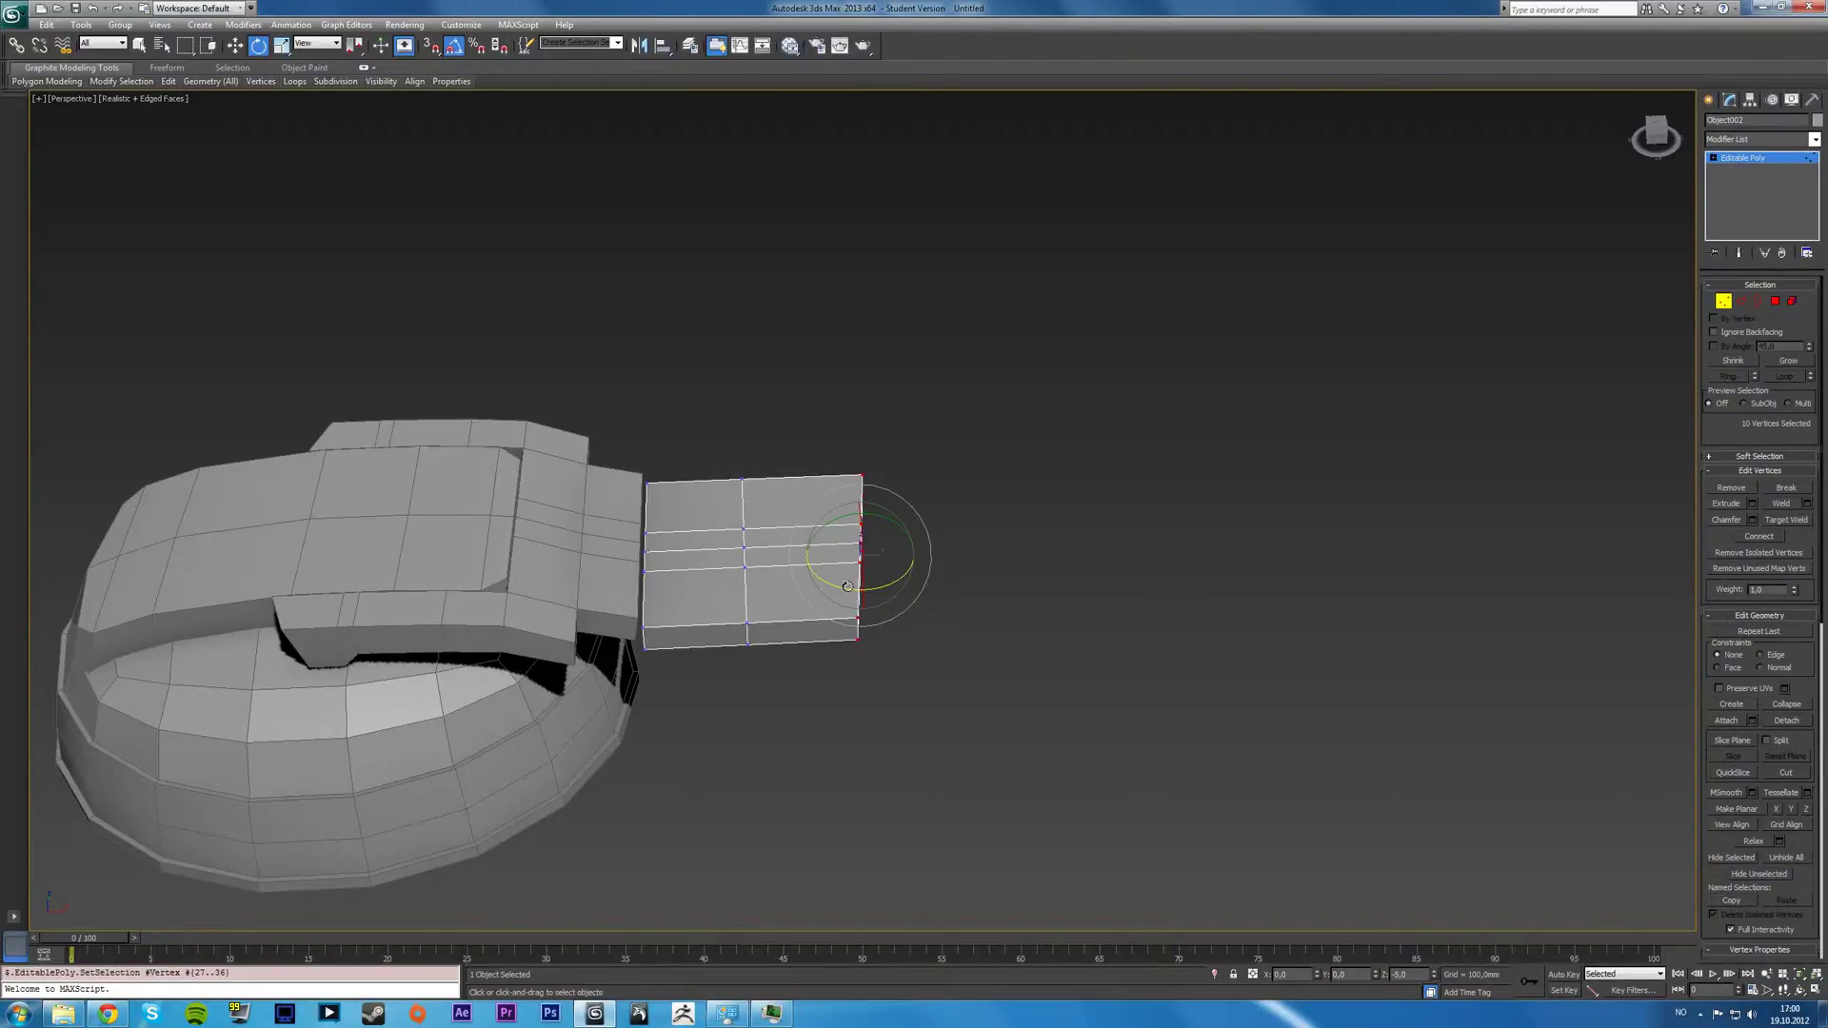
drag(847, 587, 839, 585)
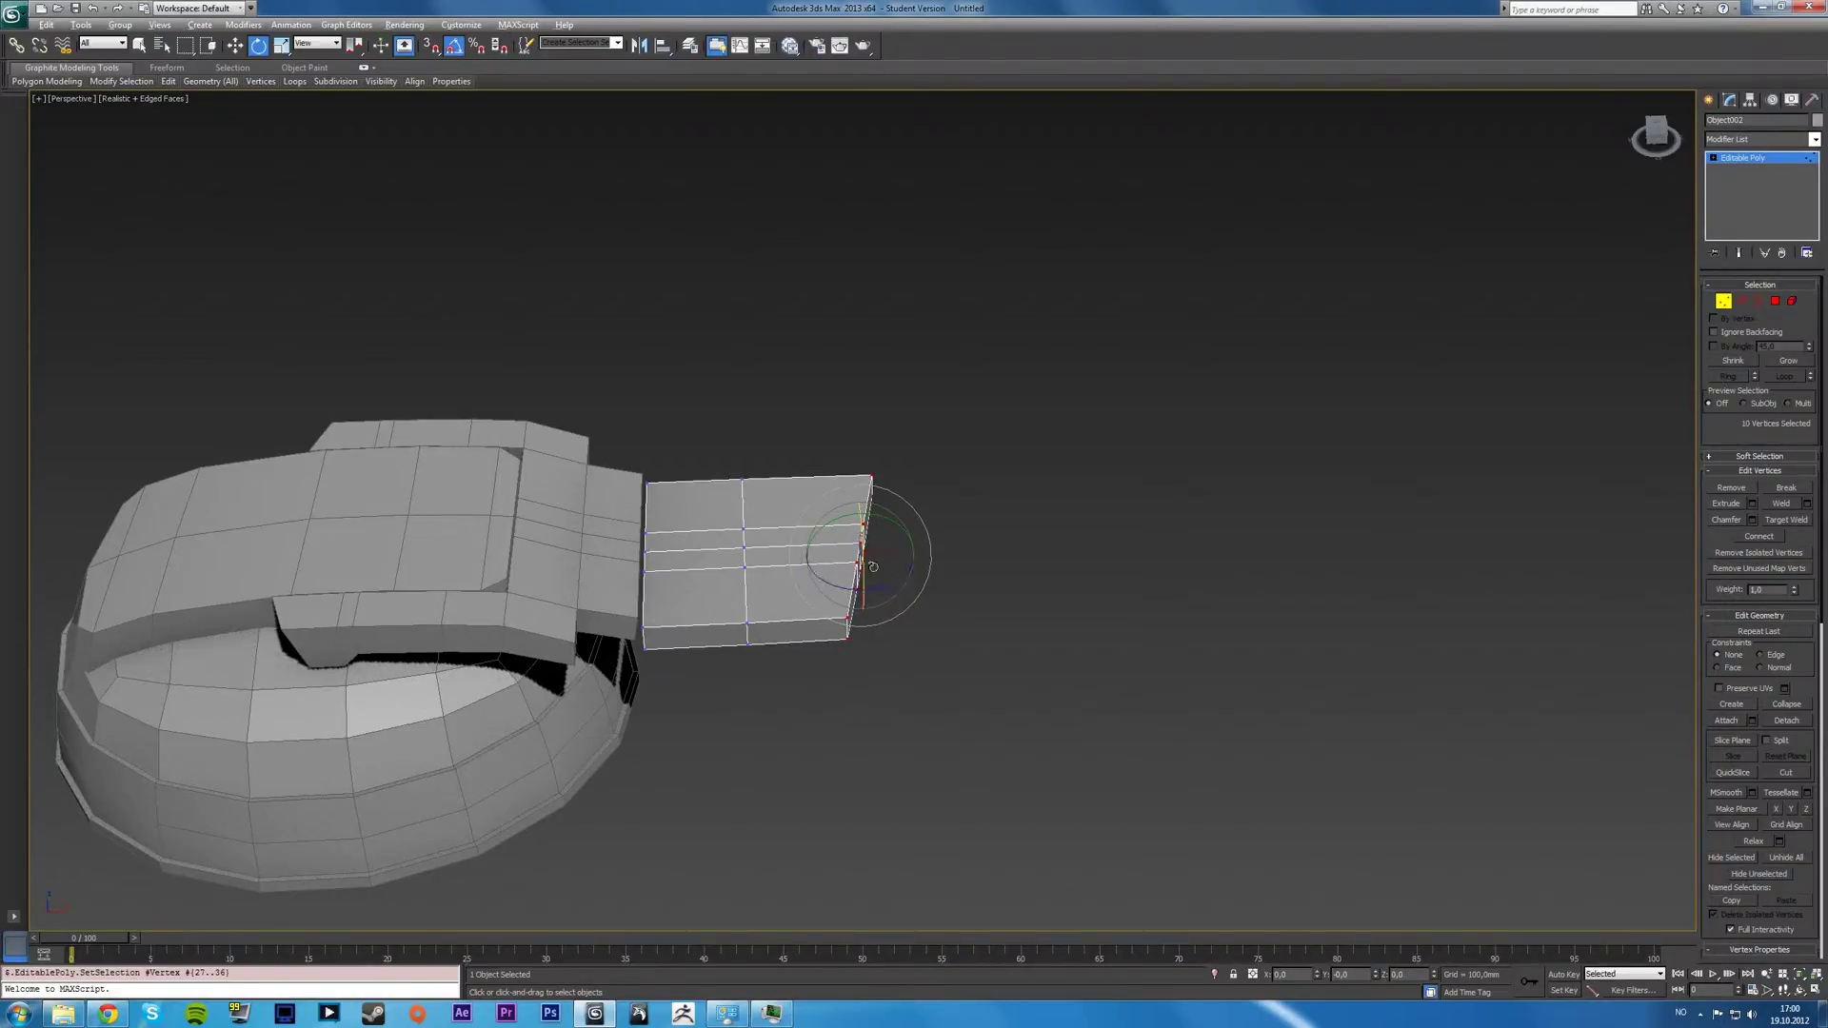
alt+middle_drag(872, 567, 832, 619)
key(ctrl+z)
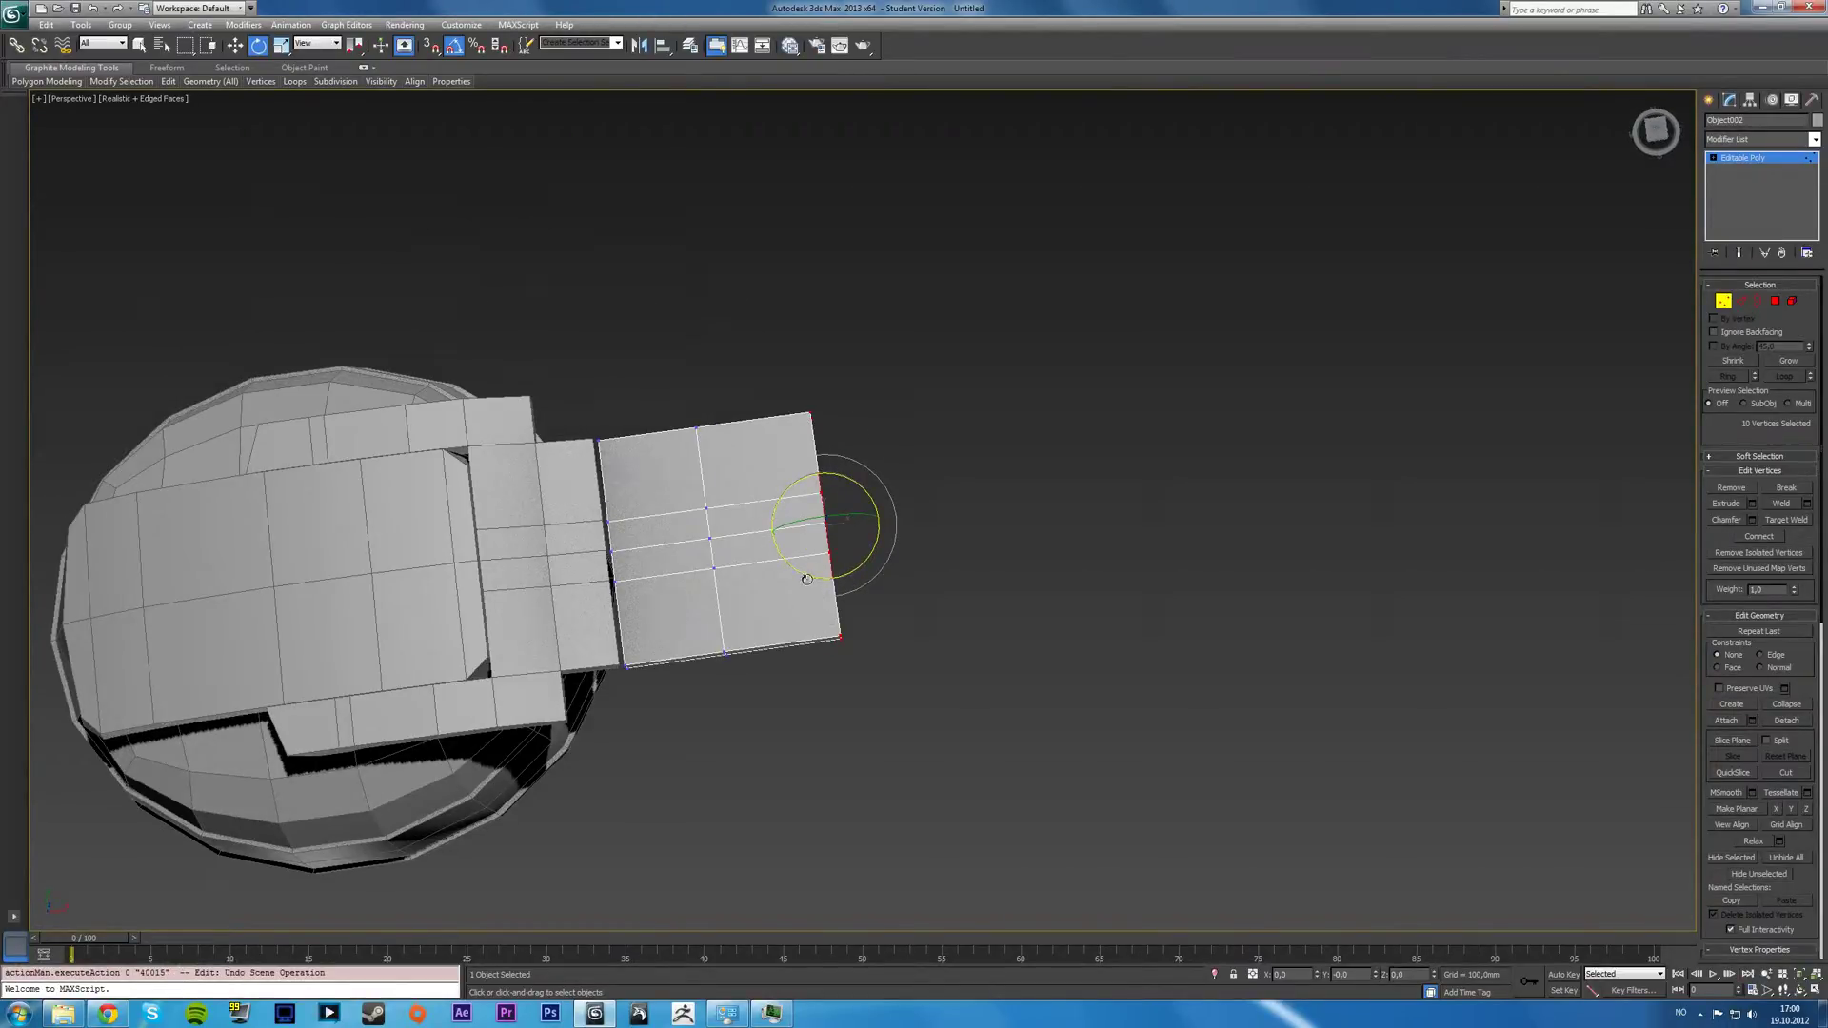
drag(807, 578, 802, 579)
middle_drag(844, 598, 995, 557)
scroll(796, 599, up, 3)
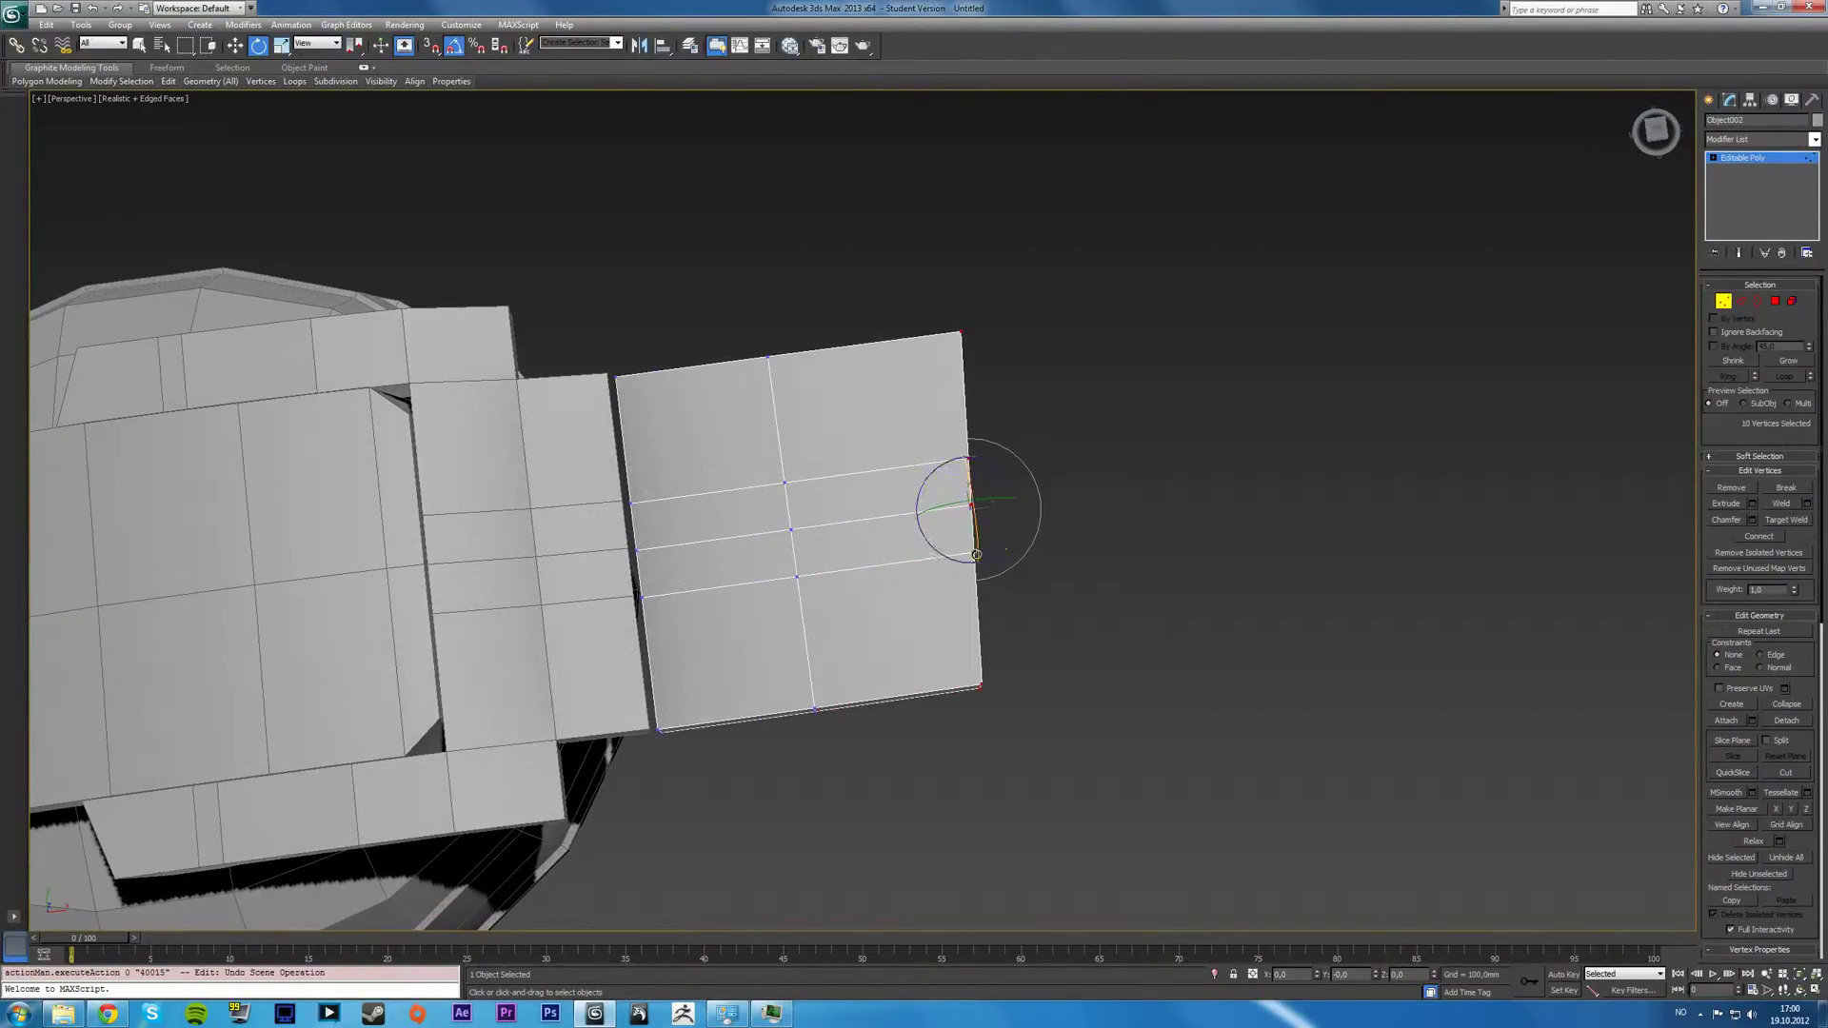
Move the end vertices left along X, closer to the hull.
key(w)
drag(1000, 518, 966, 519)
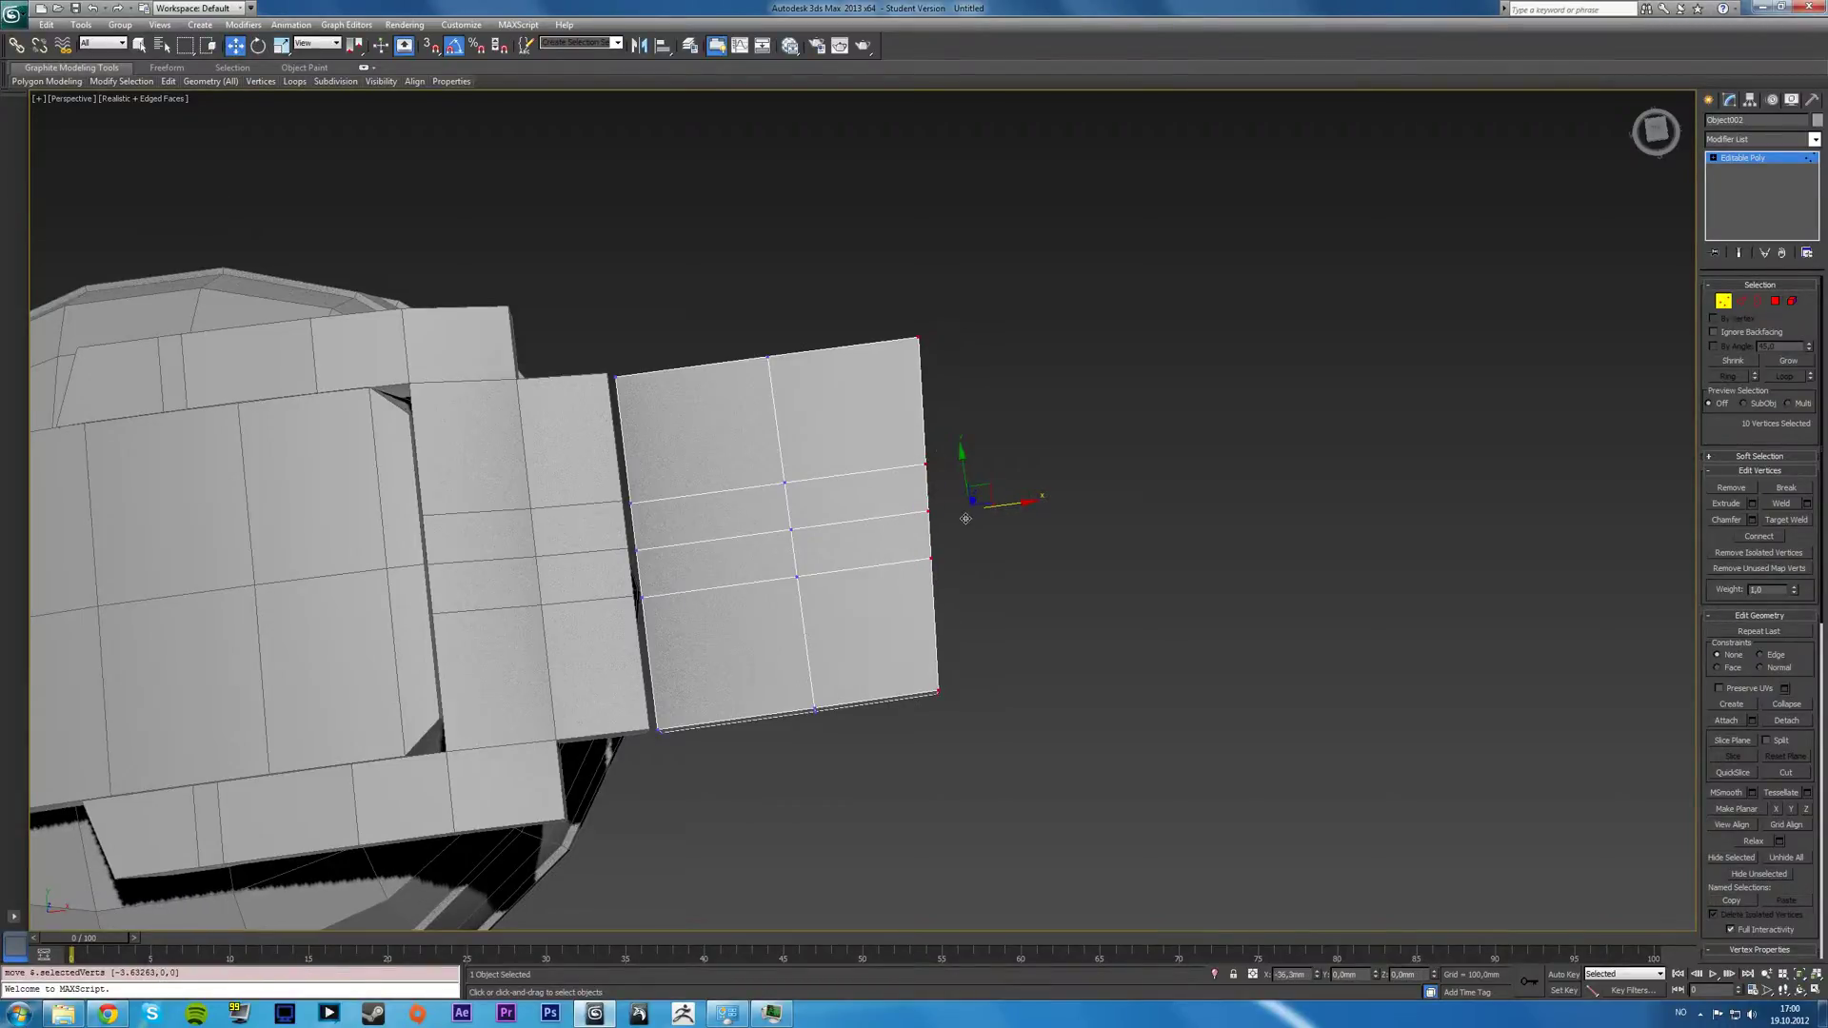
key(alt+w)
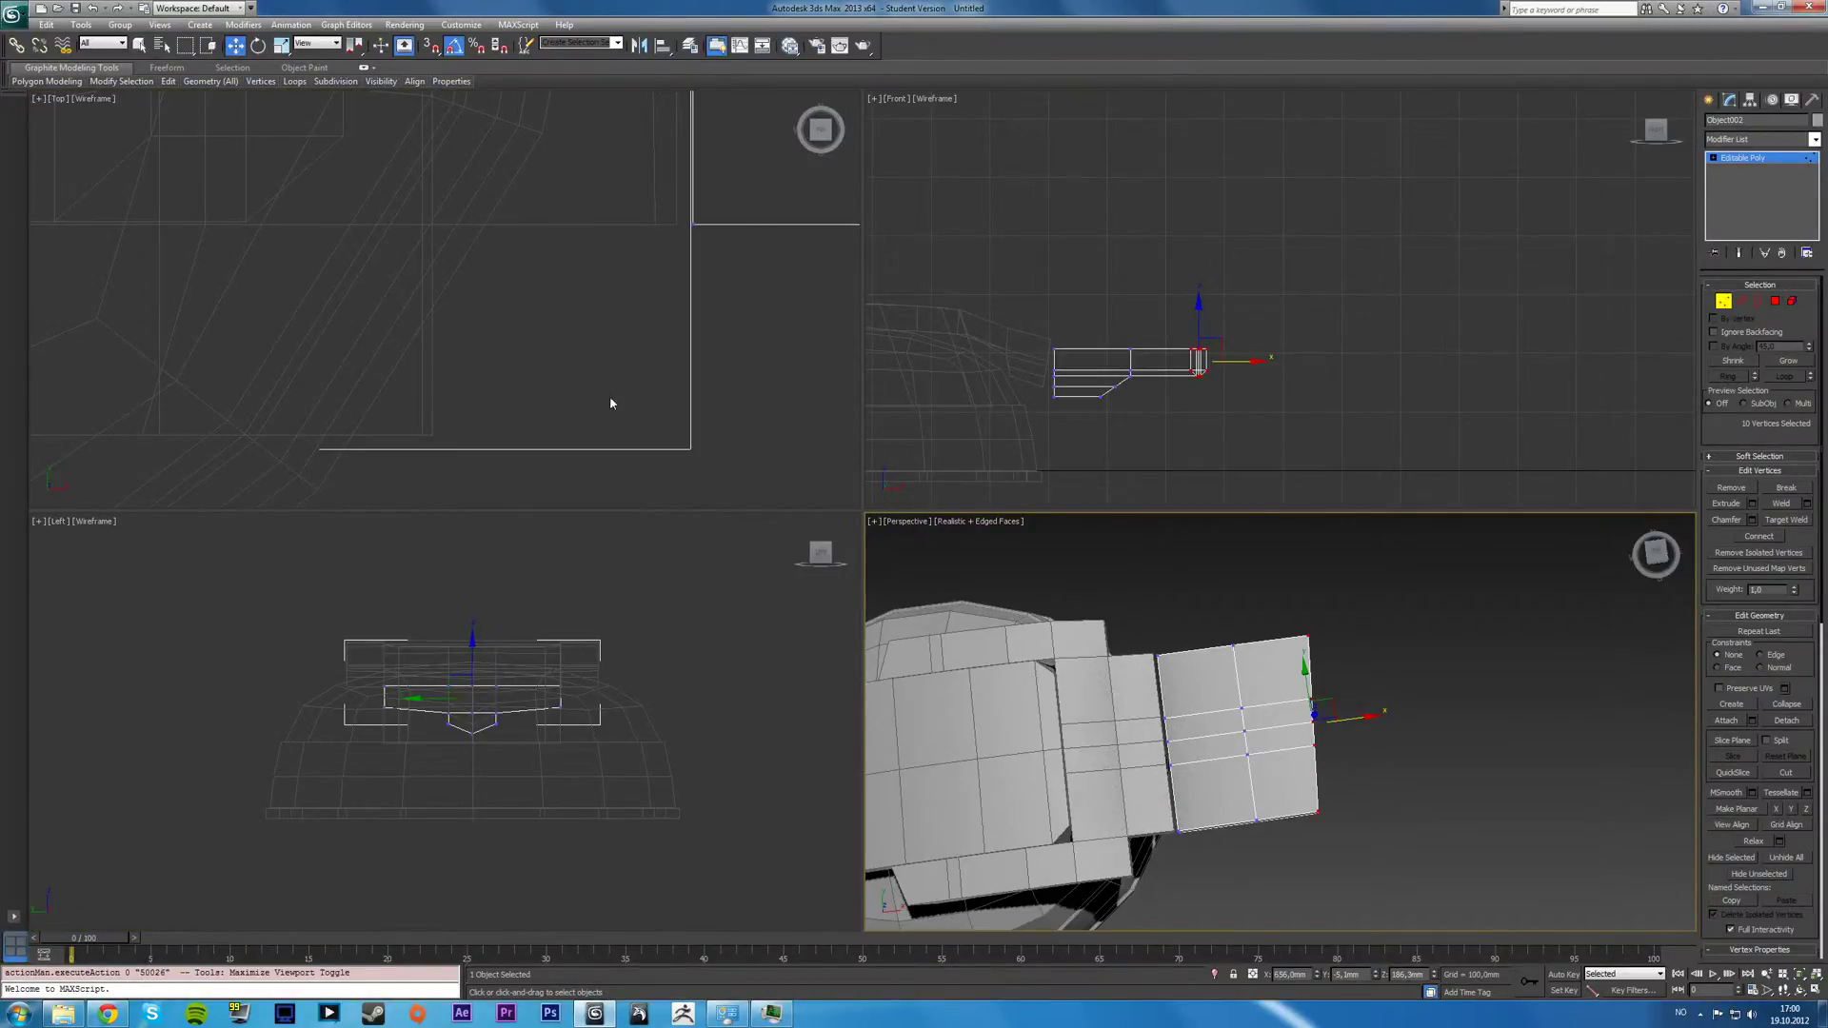
Maximize the Top view, centre the slab, and nudge the end vertices slightly along Y.
scroll(613, 406, down, 5)
middle_drag(608, 390, 557, 427)
key(alt+w)
middle_drag(853, 327, 428, 455)
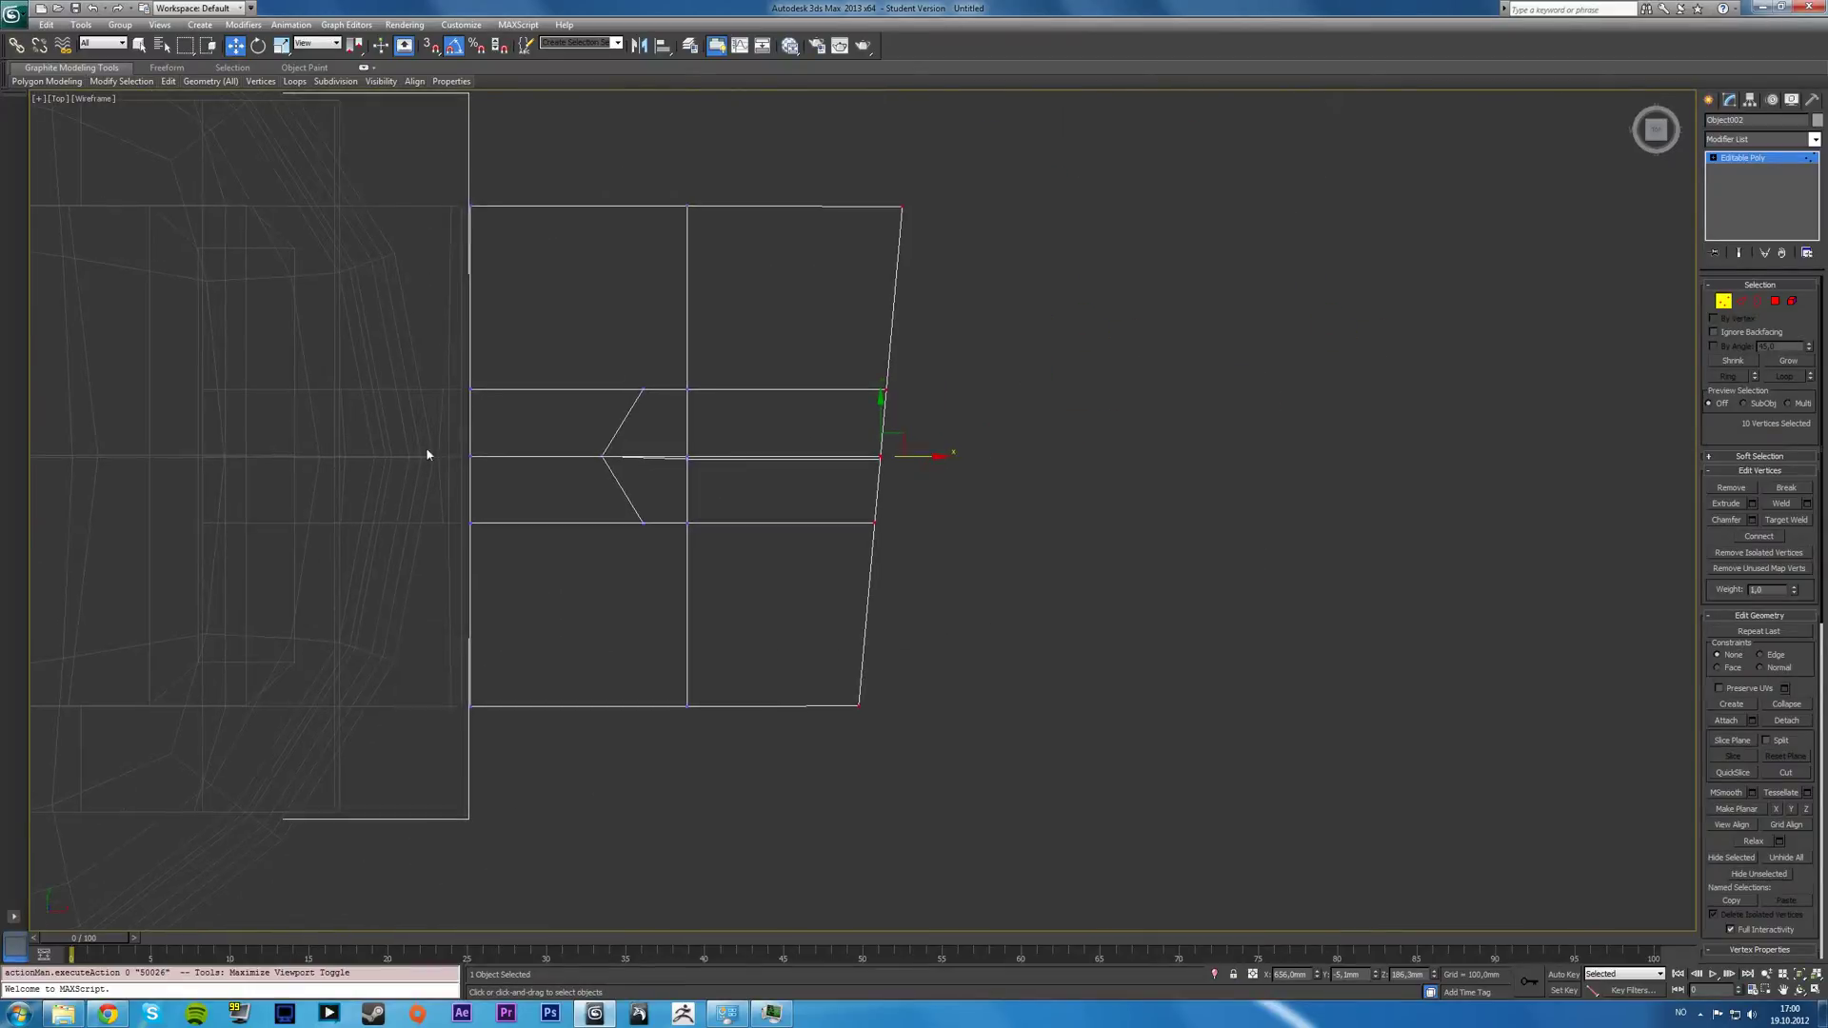
scroll(821, 383, up, 2)
middle_drag(823, 383, 671, 400)
scroll(674, 400, down, 2)
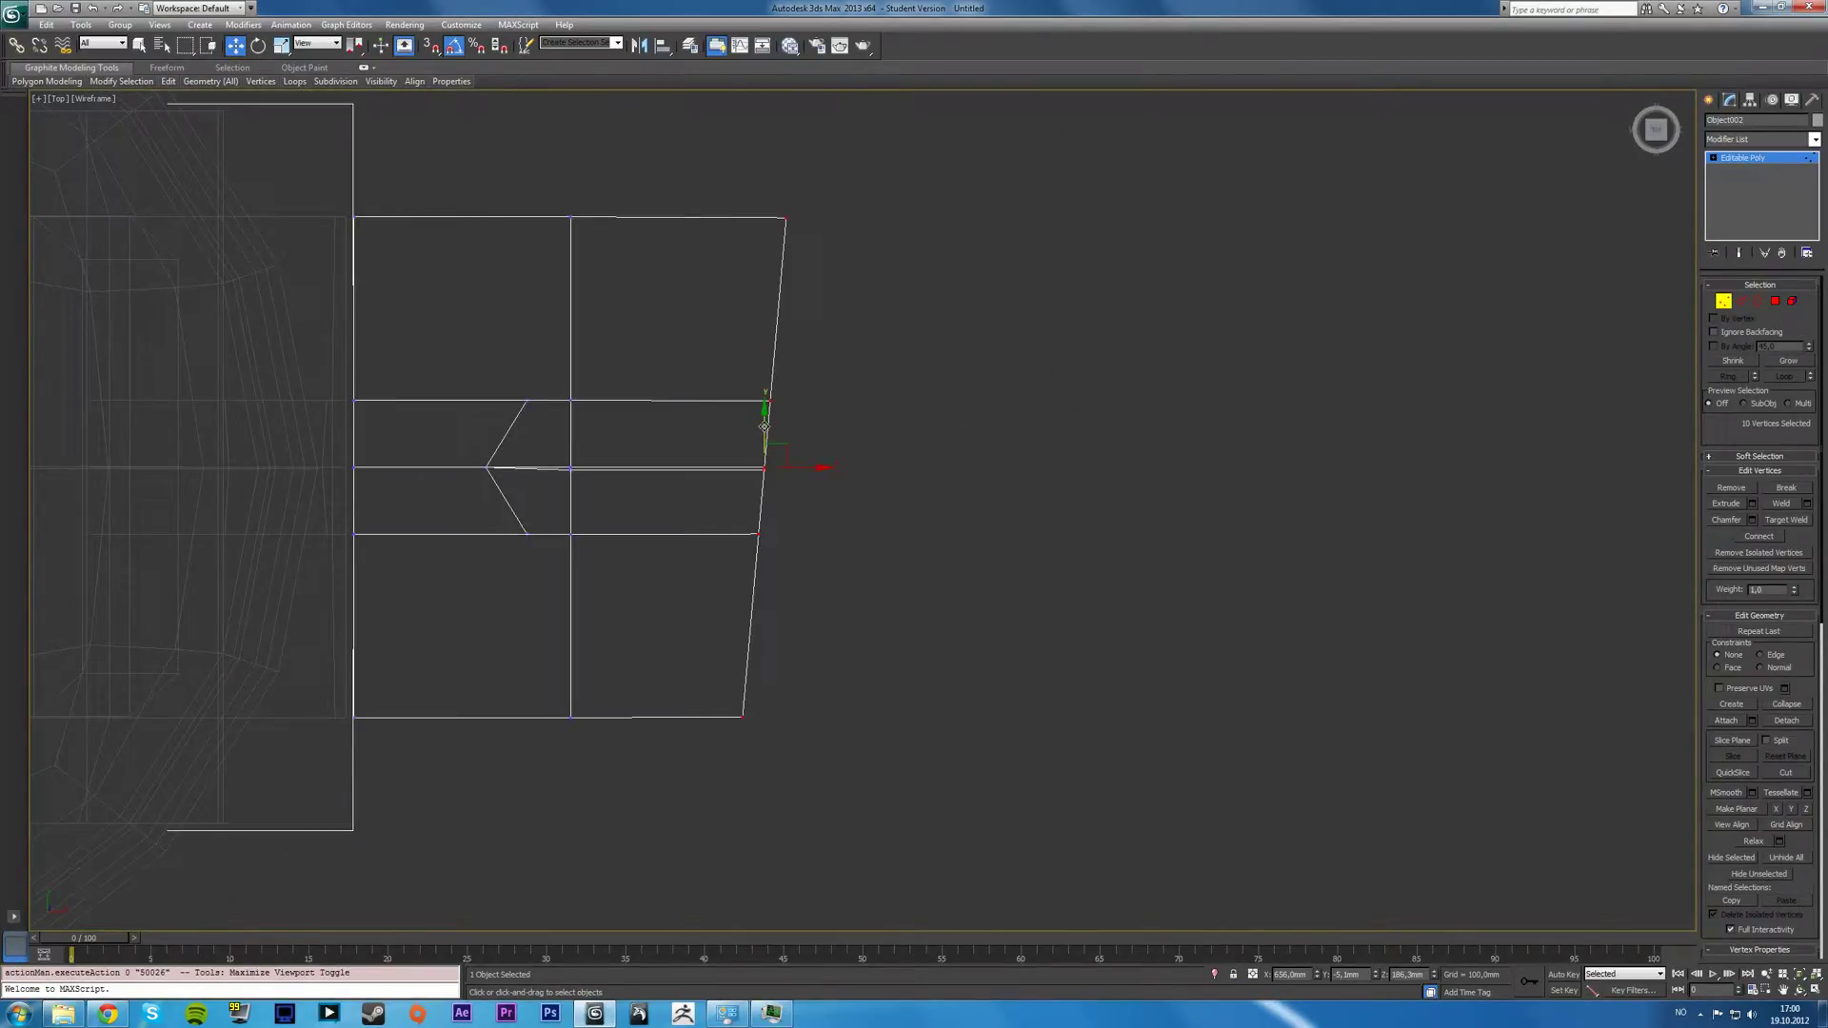
drag(764, 429, 766, 428)
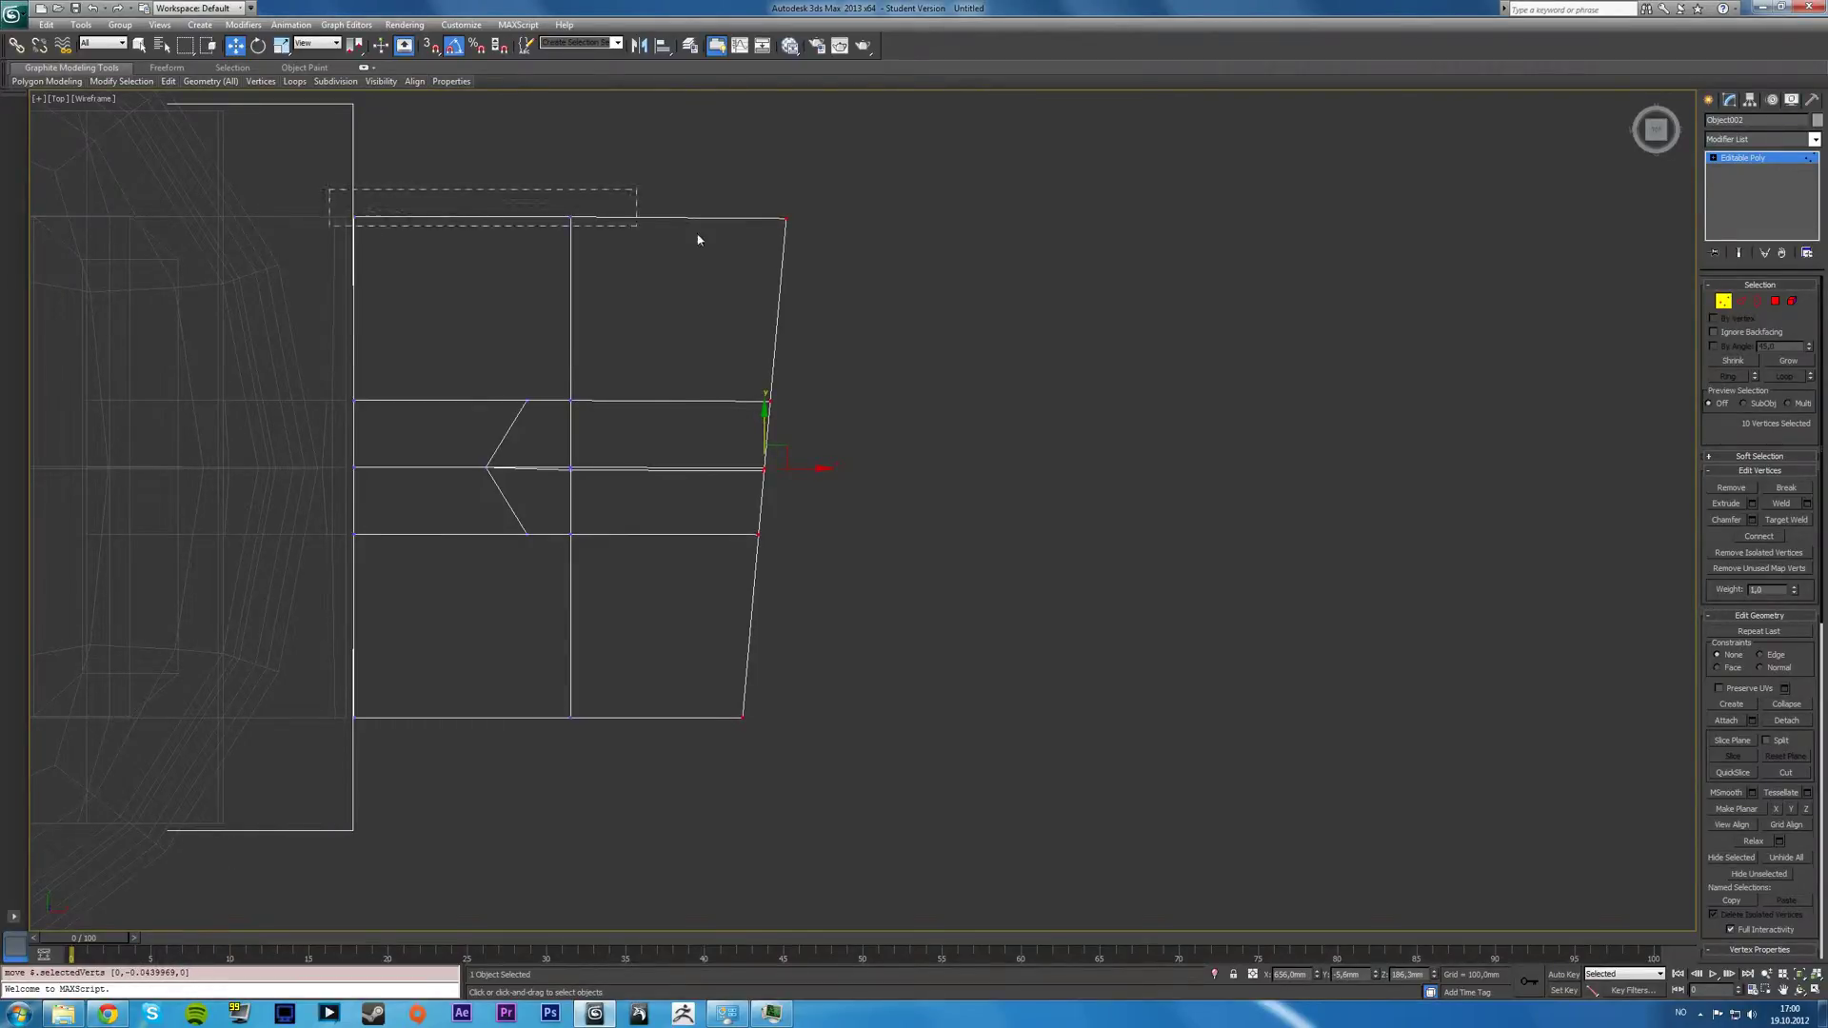
Level the slab's top-edge vertex row with Make Planar Y, undoing the wrong attempts.
drag(698, 240, 420, 241)
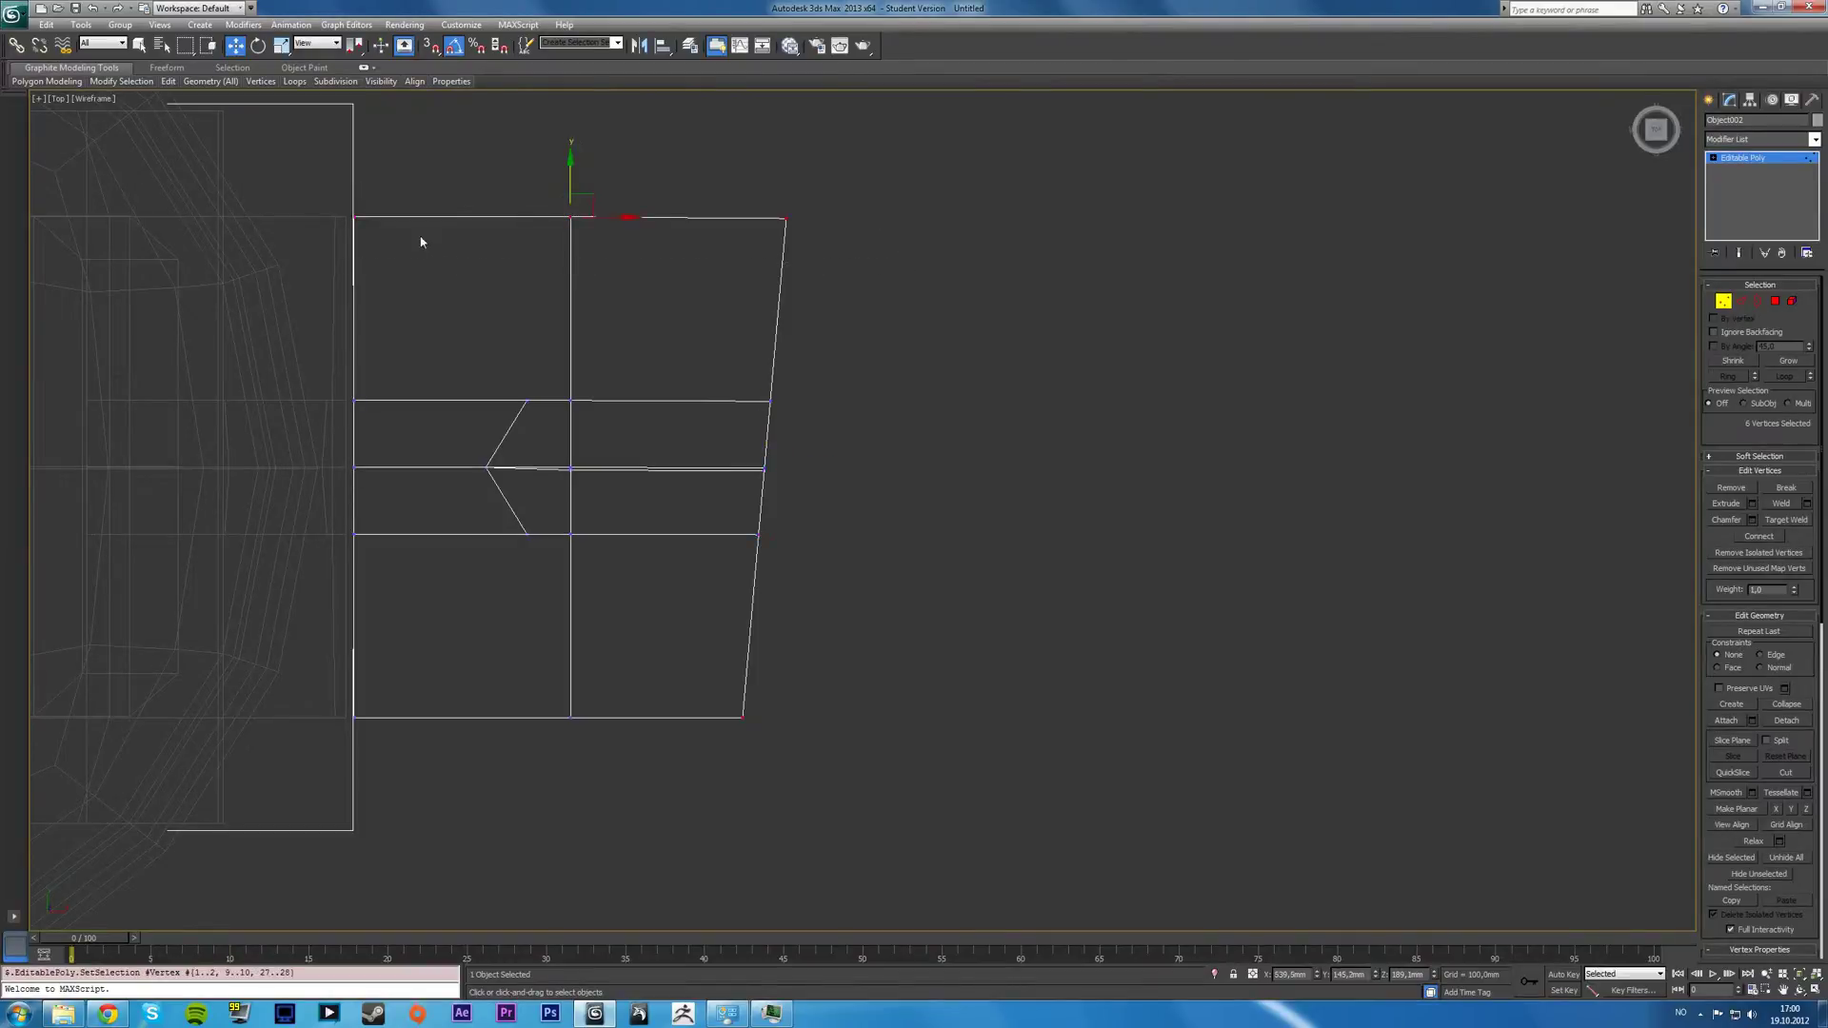
click(1807, 810)
key(ctrl+z)
click(1790, 809)
key(ctrl+z)
click(1792, 809)
Level the bottom, upper middle, centre and lower middle vertex rows with Make Planar Y.
drag(655, 785, 862, 811)
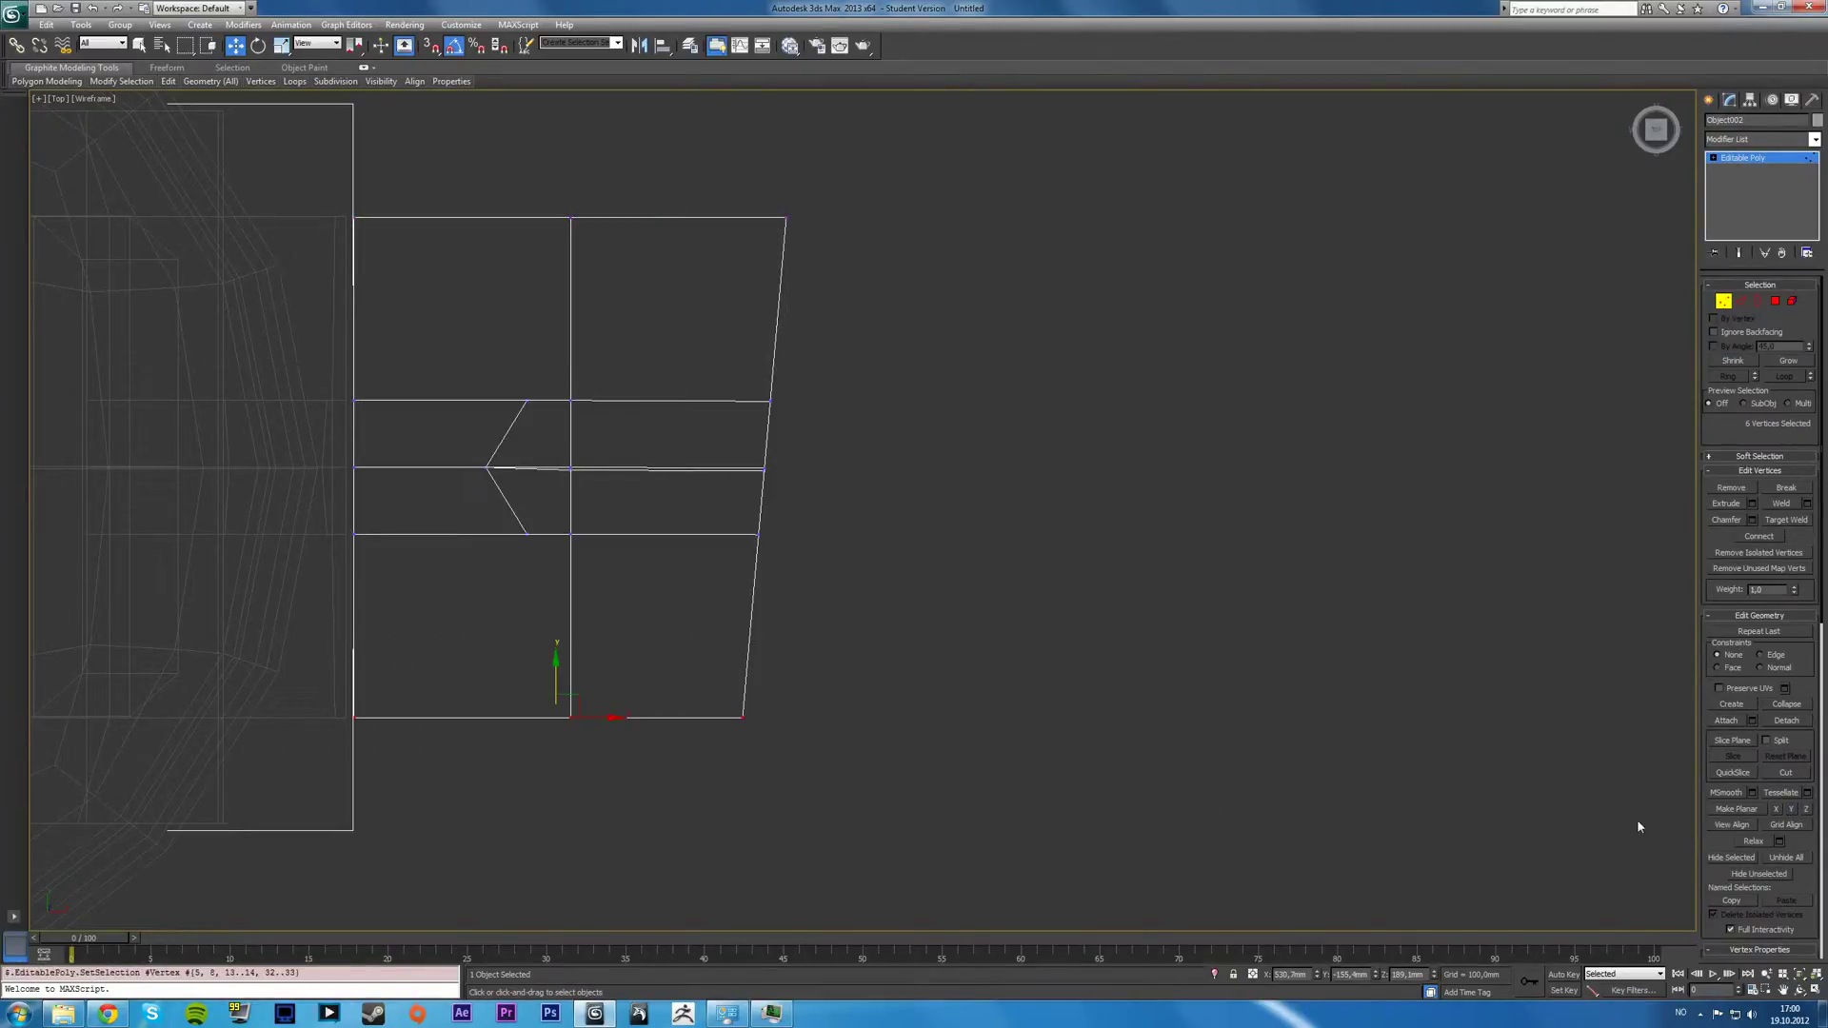
click(1791, 808)
drag(285, 359, 764, 412)
click(1791, 809)
drag(482, 467, 895, 490)
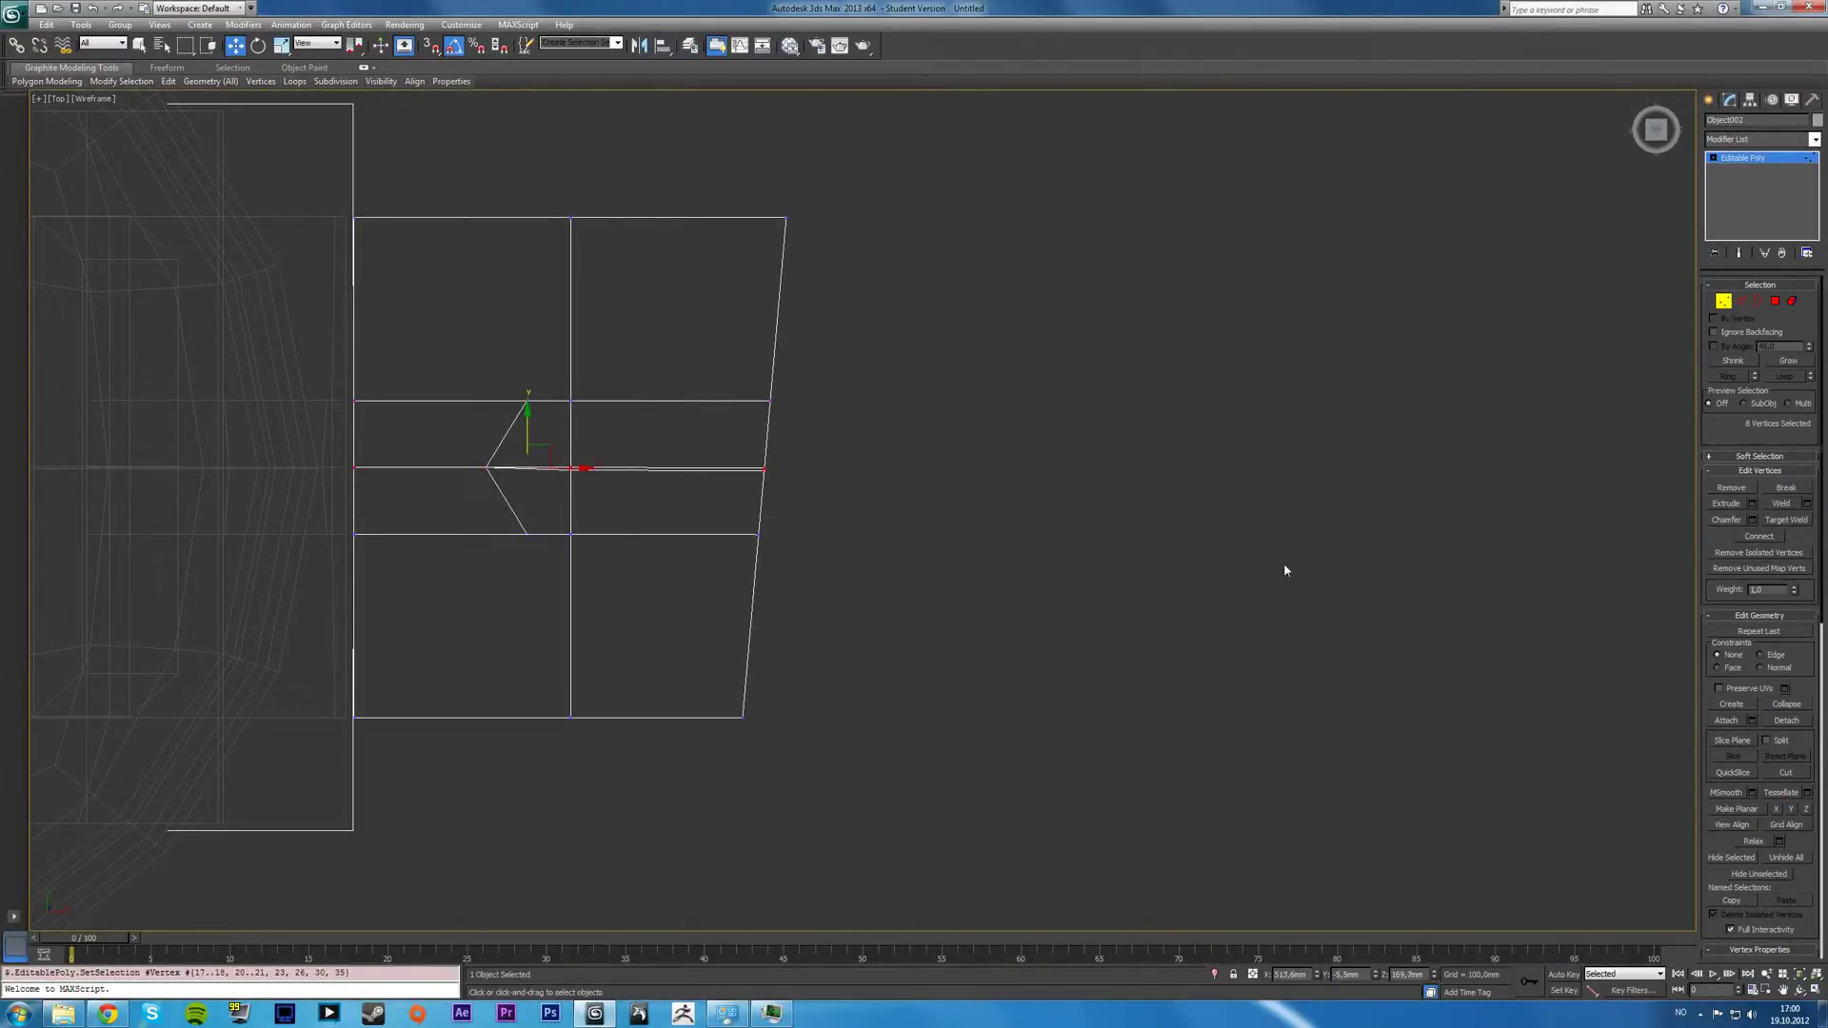
click(1791, 810)
ctrl+drag(290, 475, 751, 616)
click(1791, 810)
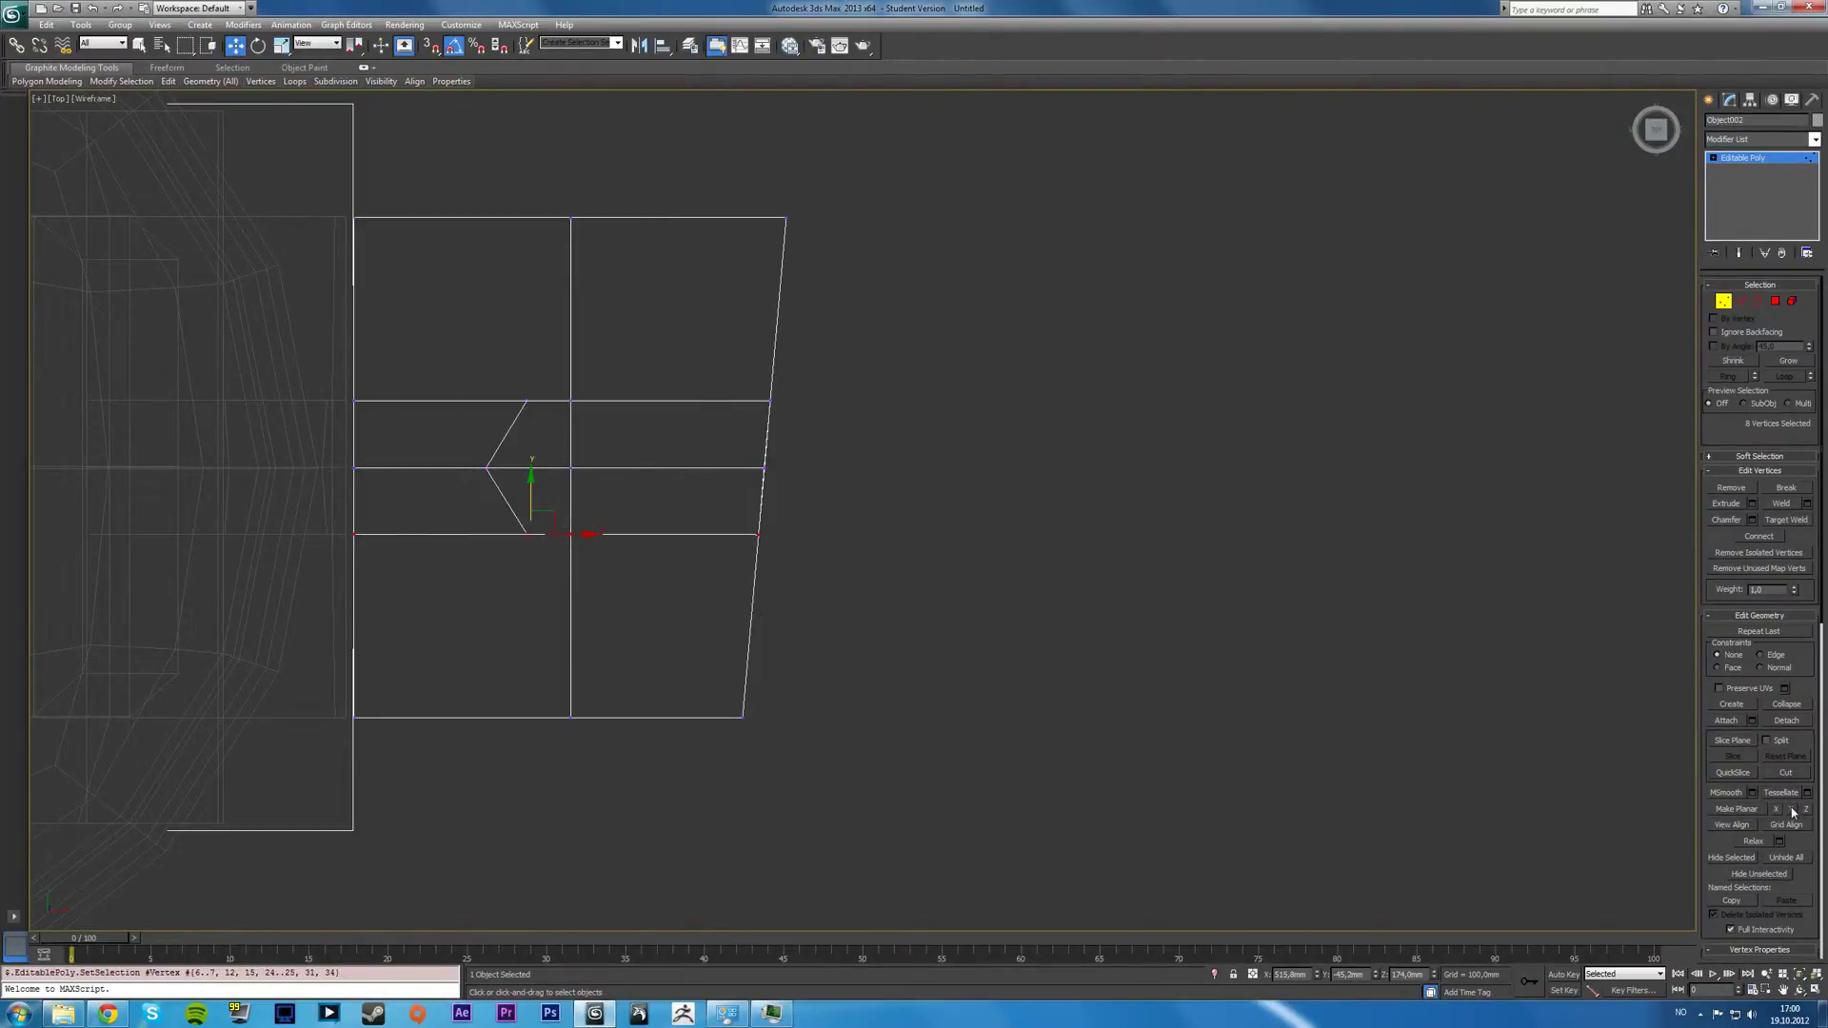
Return to Polygon level with four viewports and the Perspective view active.
click(1774, 301)
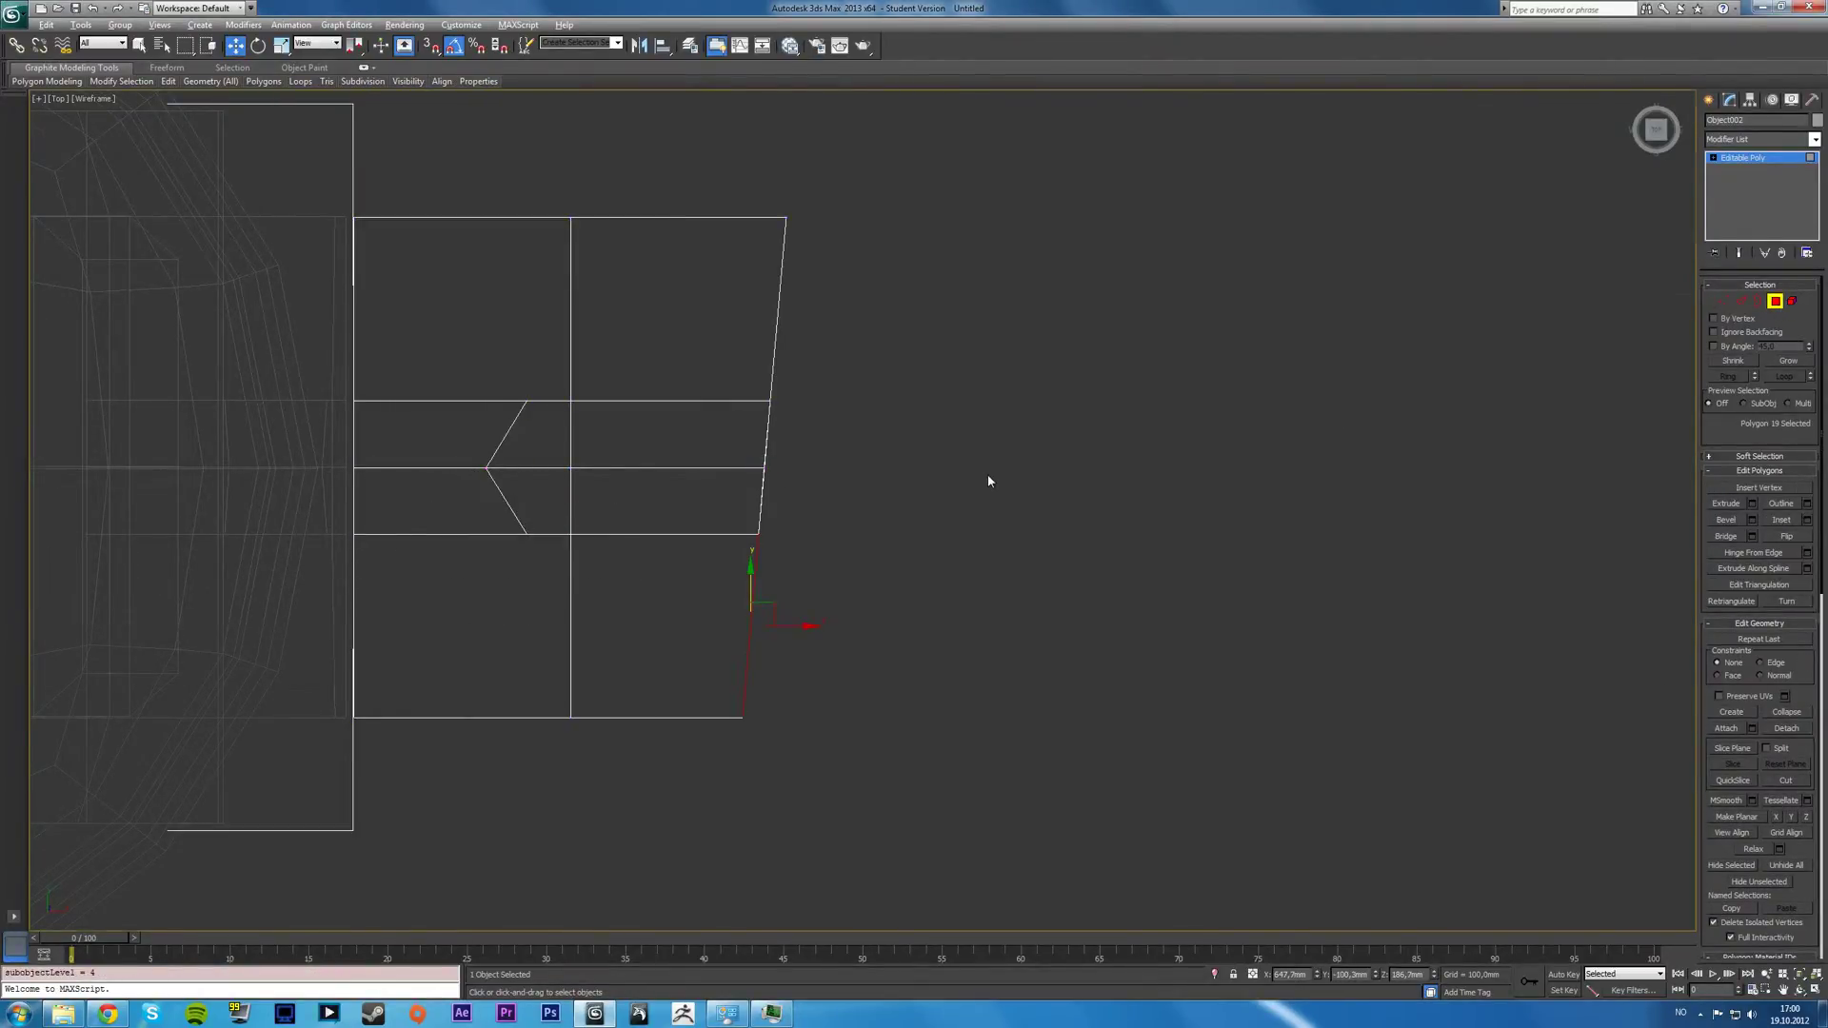
key(alt+w)
right_click(1403, 786)
Select the slab's far-end vertices and pull them inward.
key(alt+w)
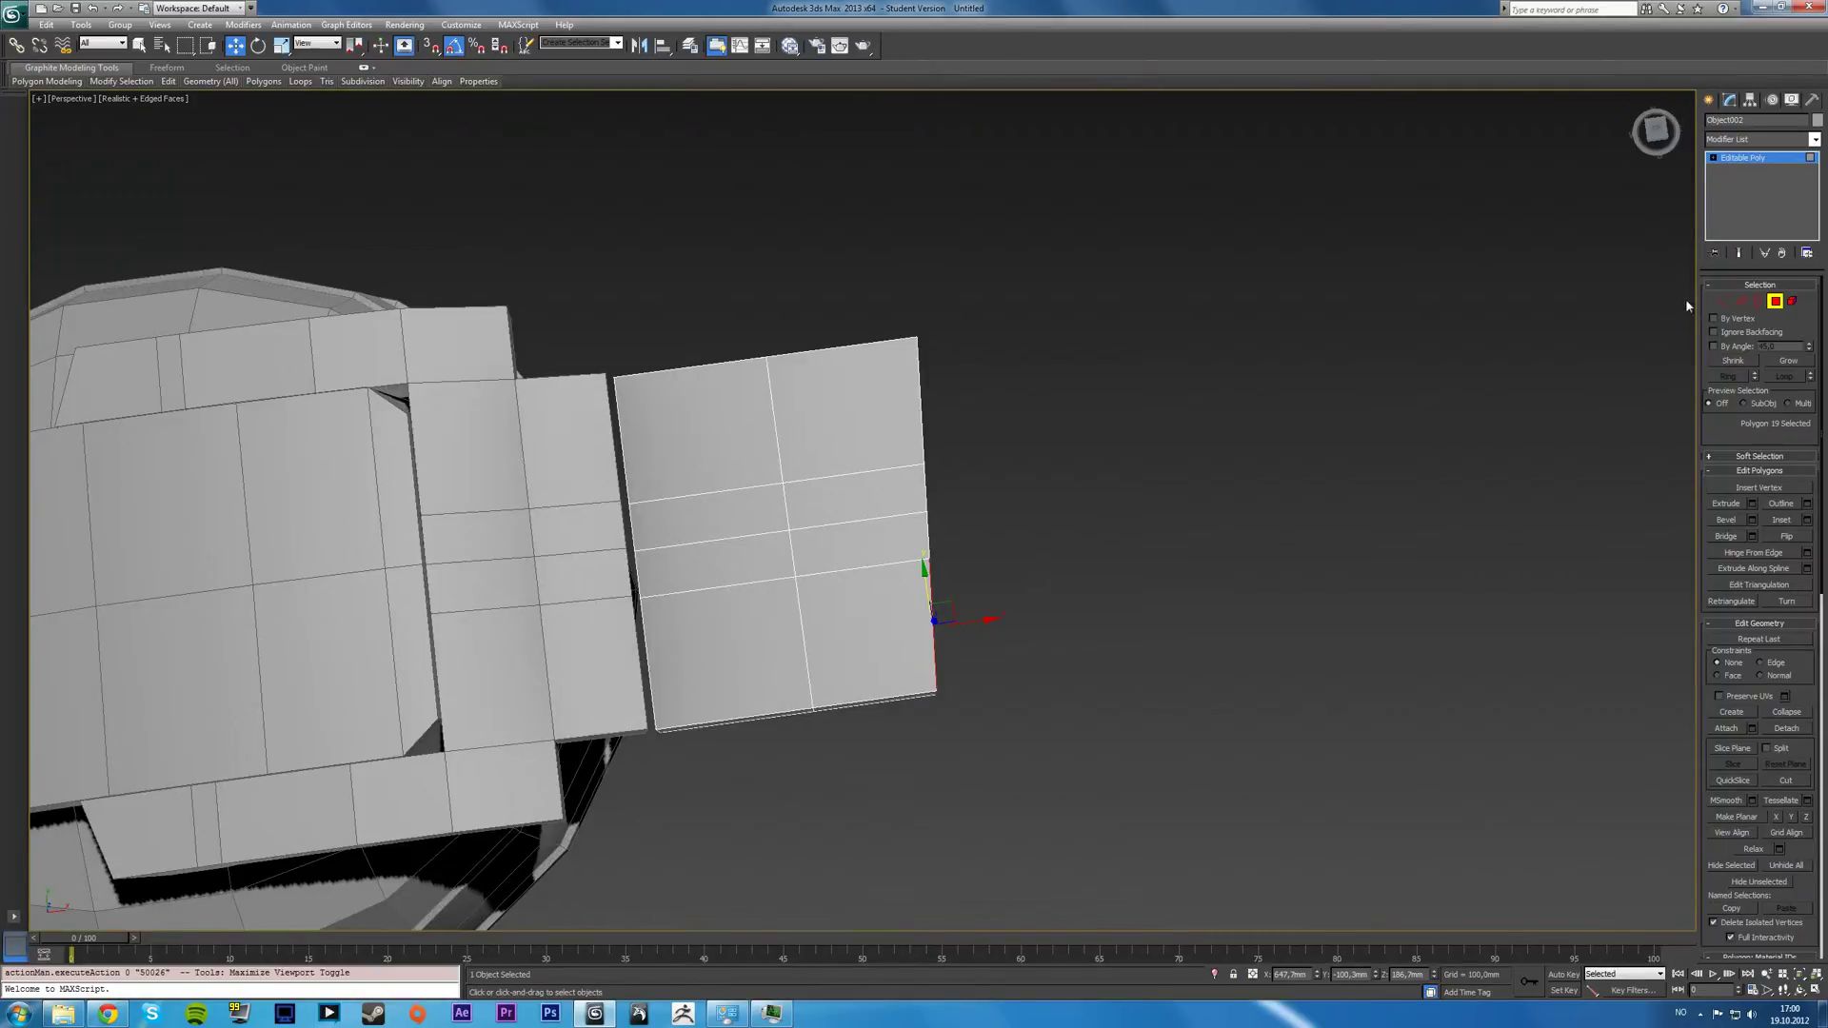
click(1723, 301)
key(alt+w)
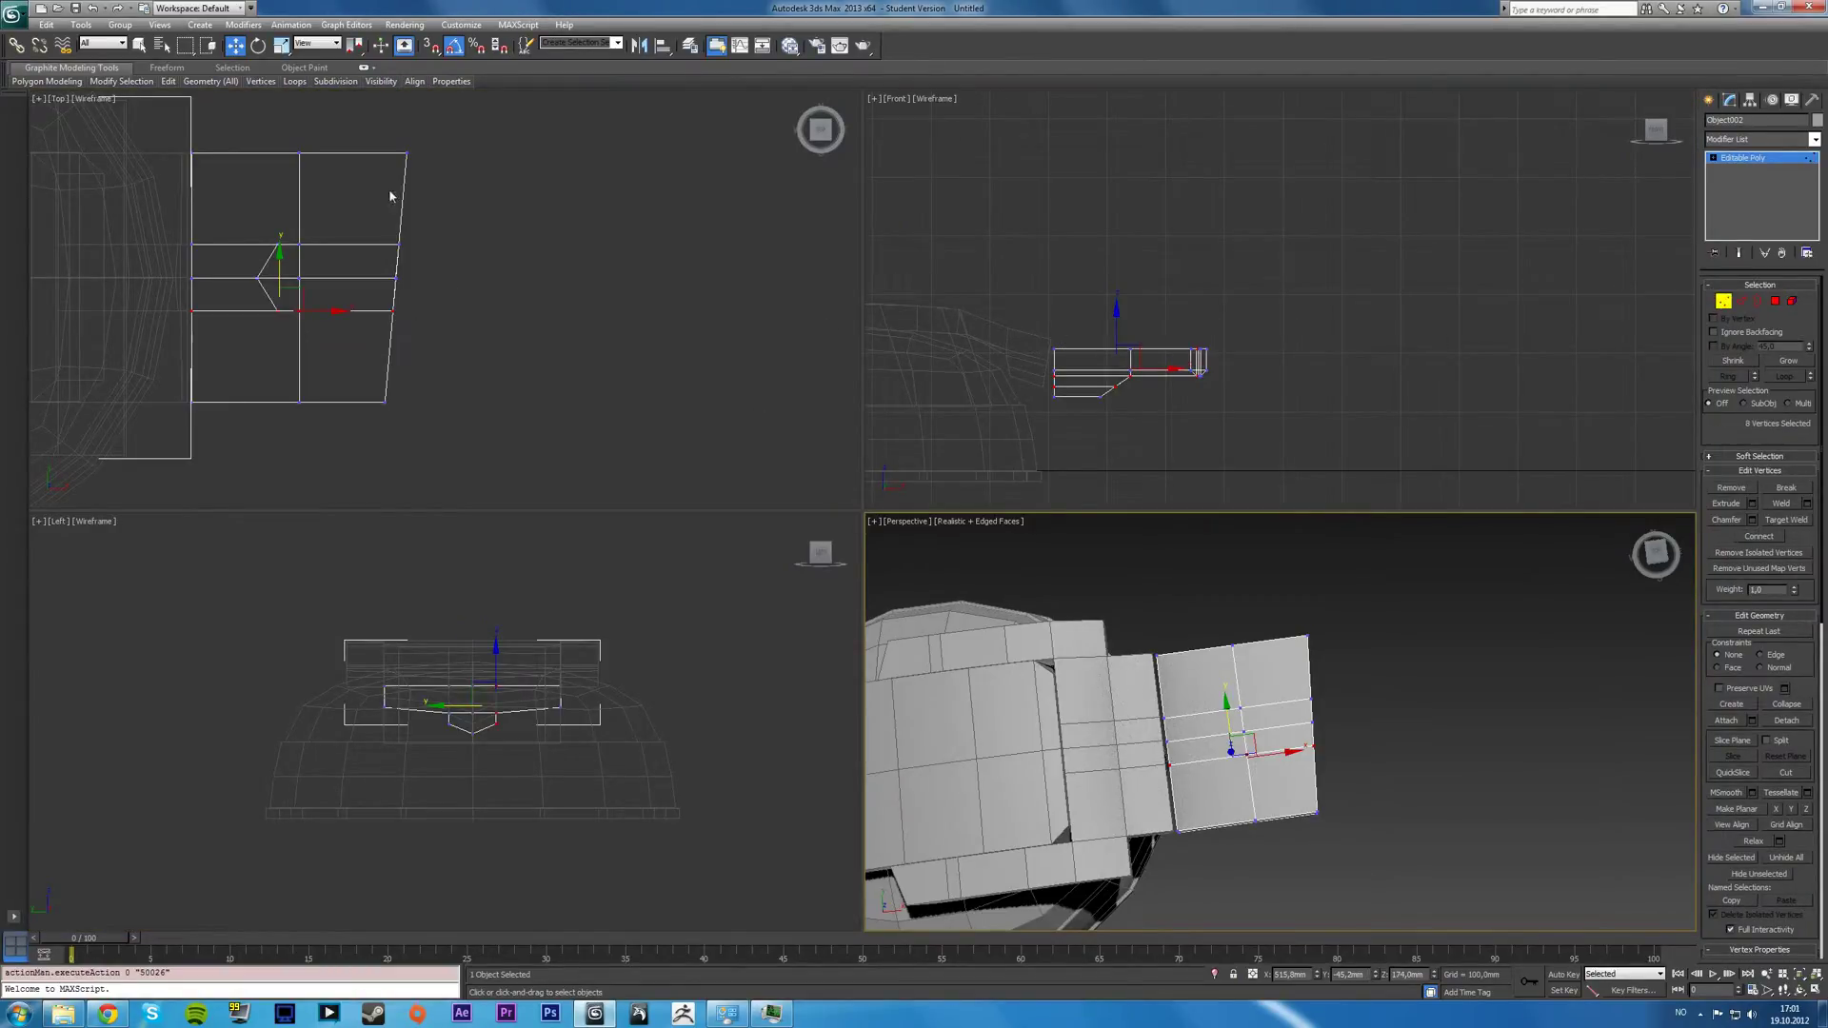
drag(350, 135, 575, 492)
drag(436, 275, 375, 267)
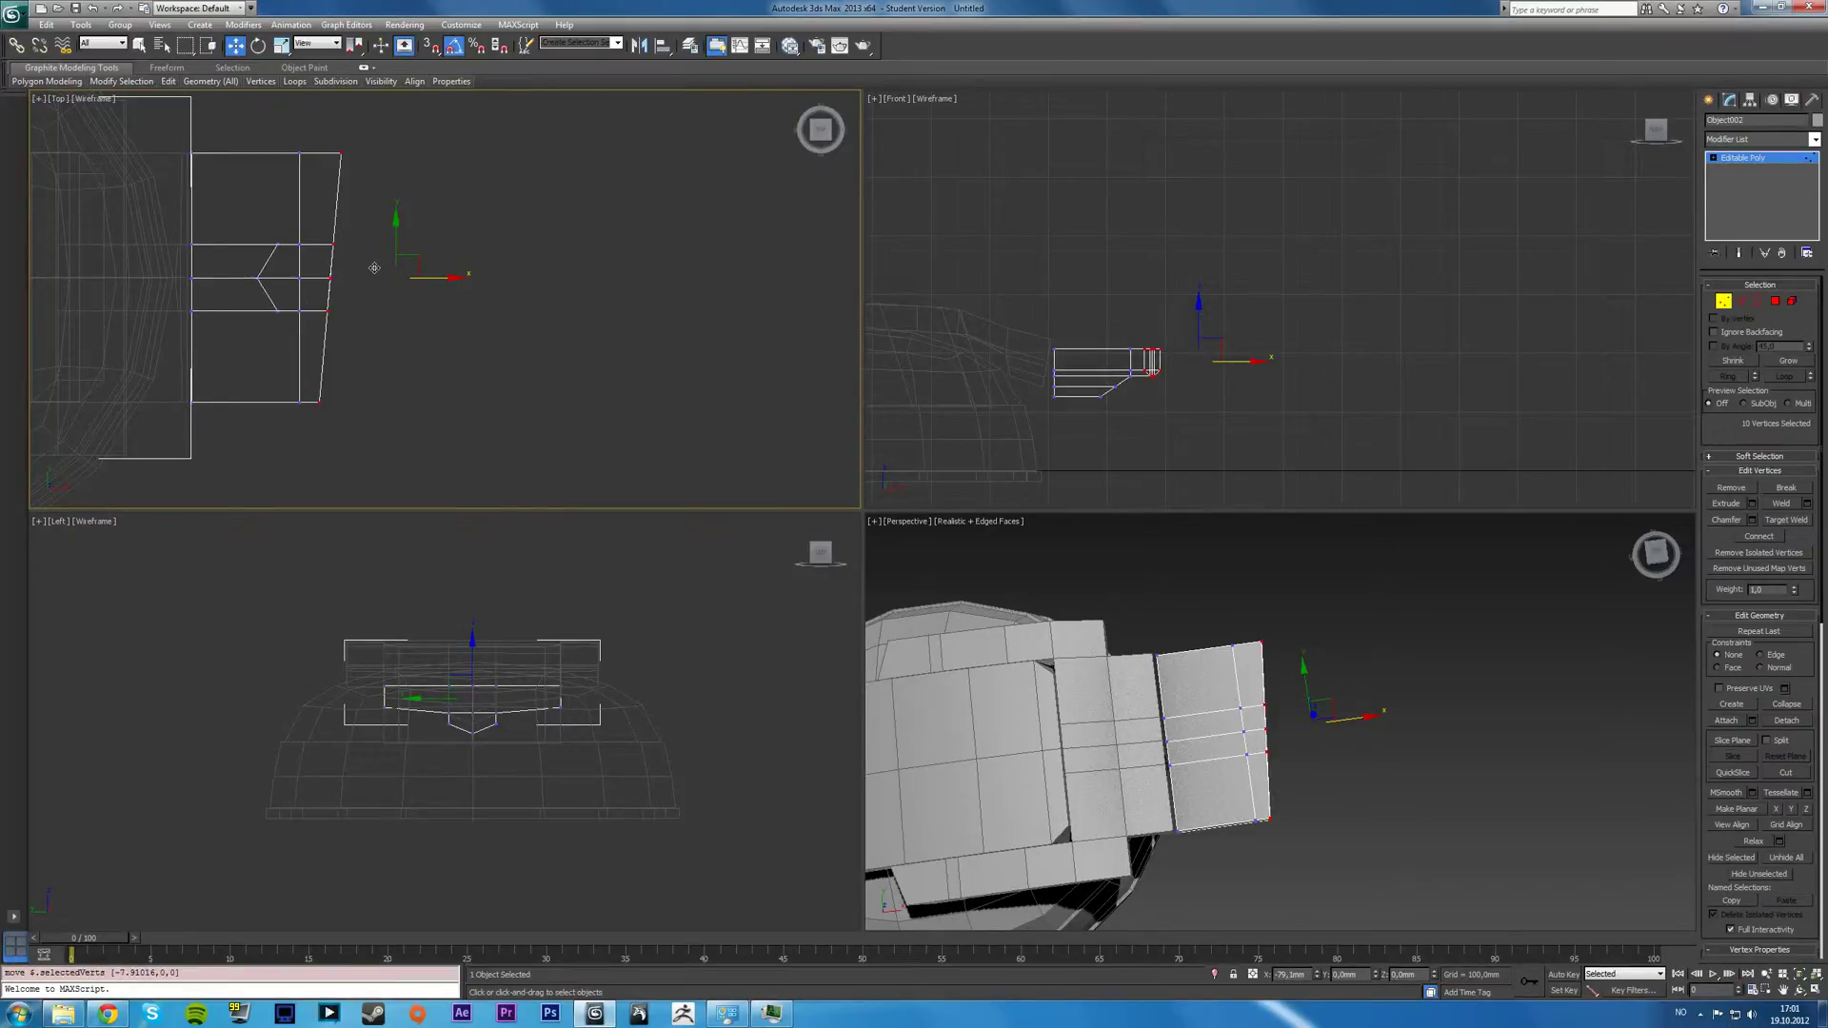
Extrude the four end faces, then undo it, deselect, and return to Vertex level.
click(1775, 301)
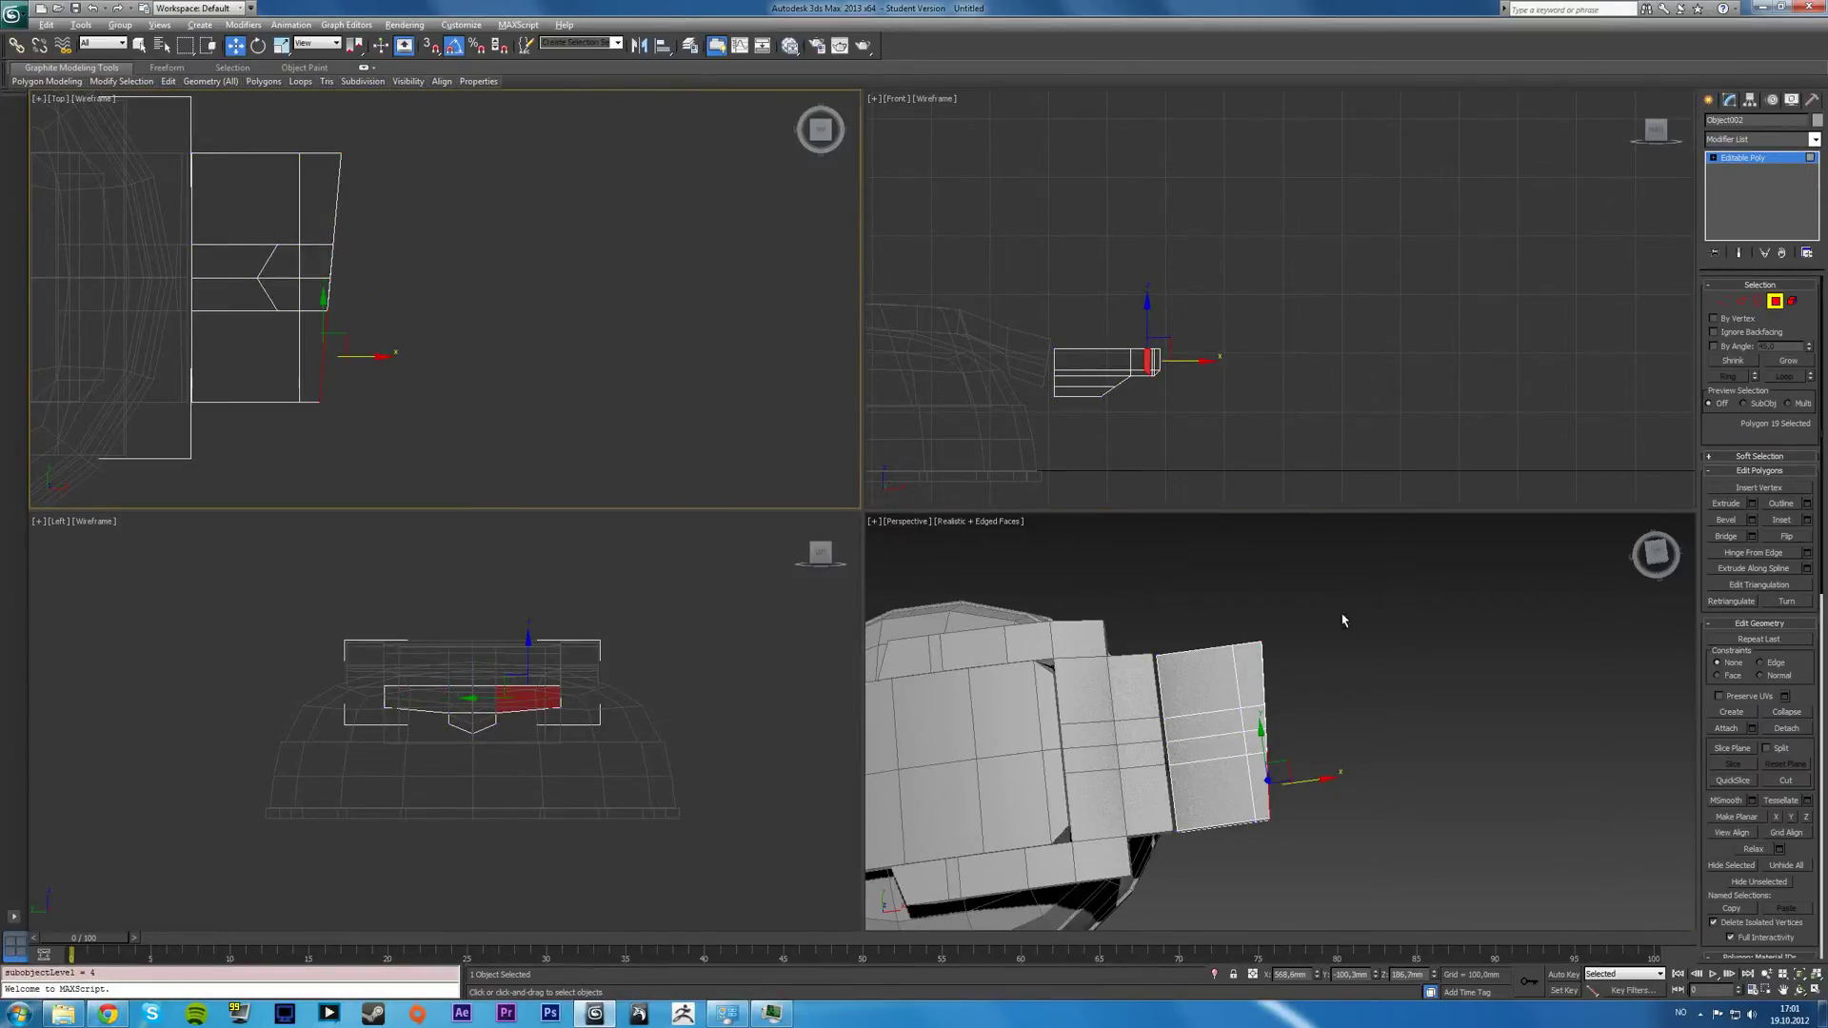
alt+middle_drag(1344, 621, 1274, 555)
click(1302, 769)
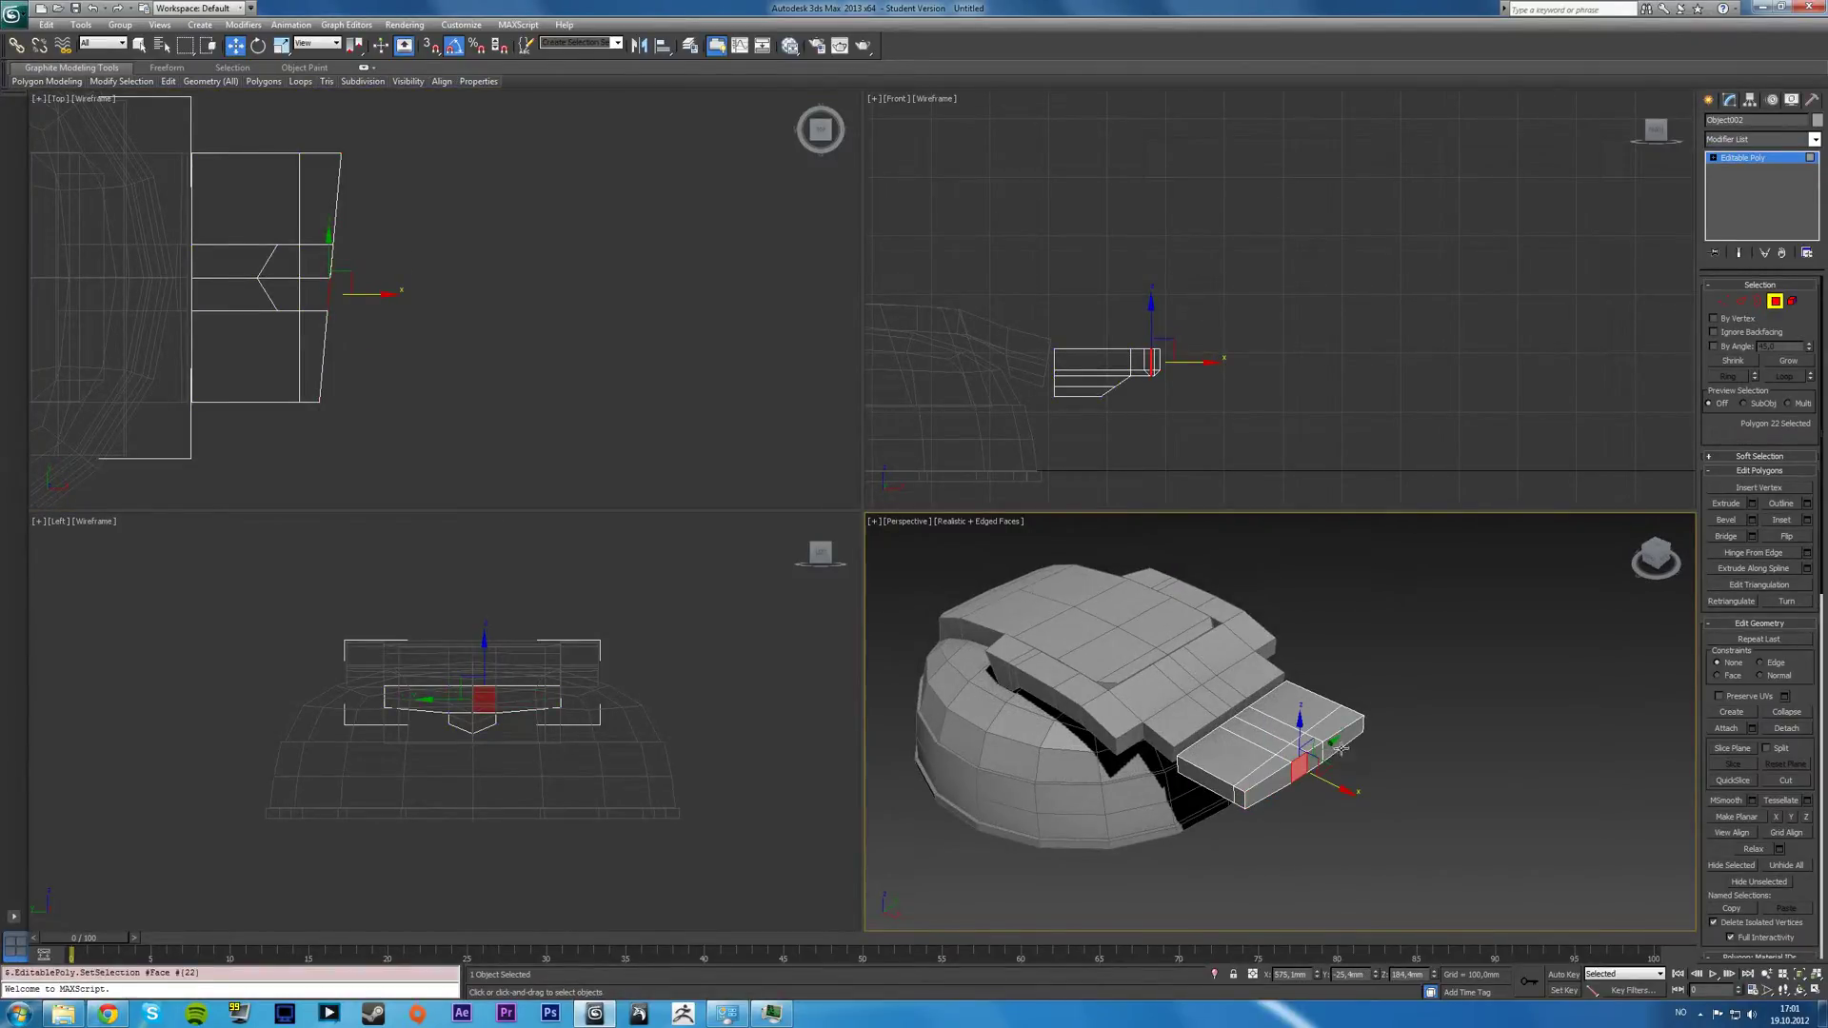
ctrl+click(1345, 738)
ctrl+click(1268, 785)
ctrl+click(1327, 757)
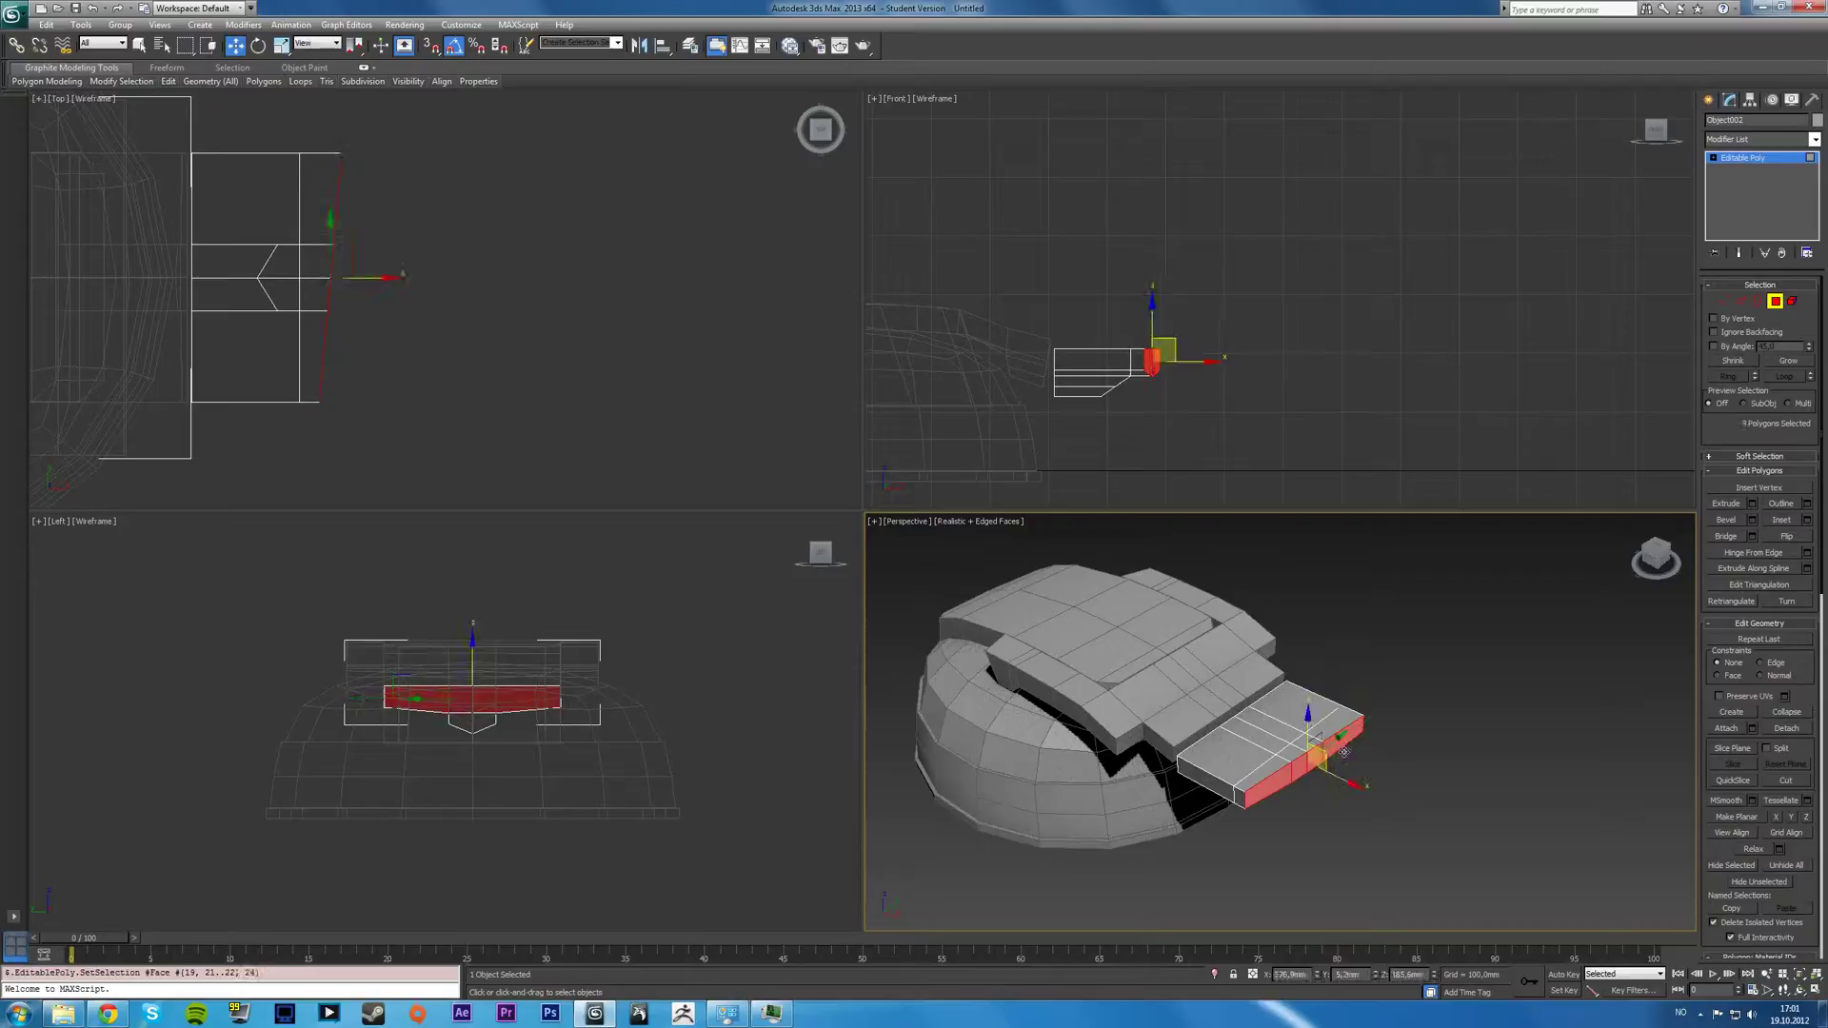
click(1751, 506)
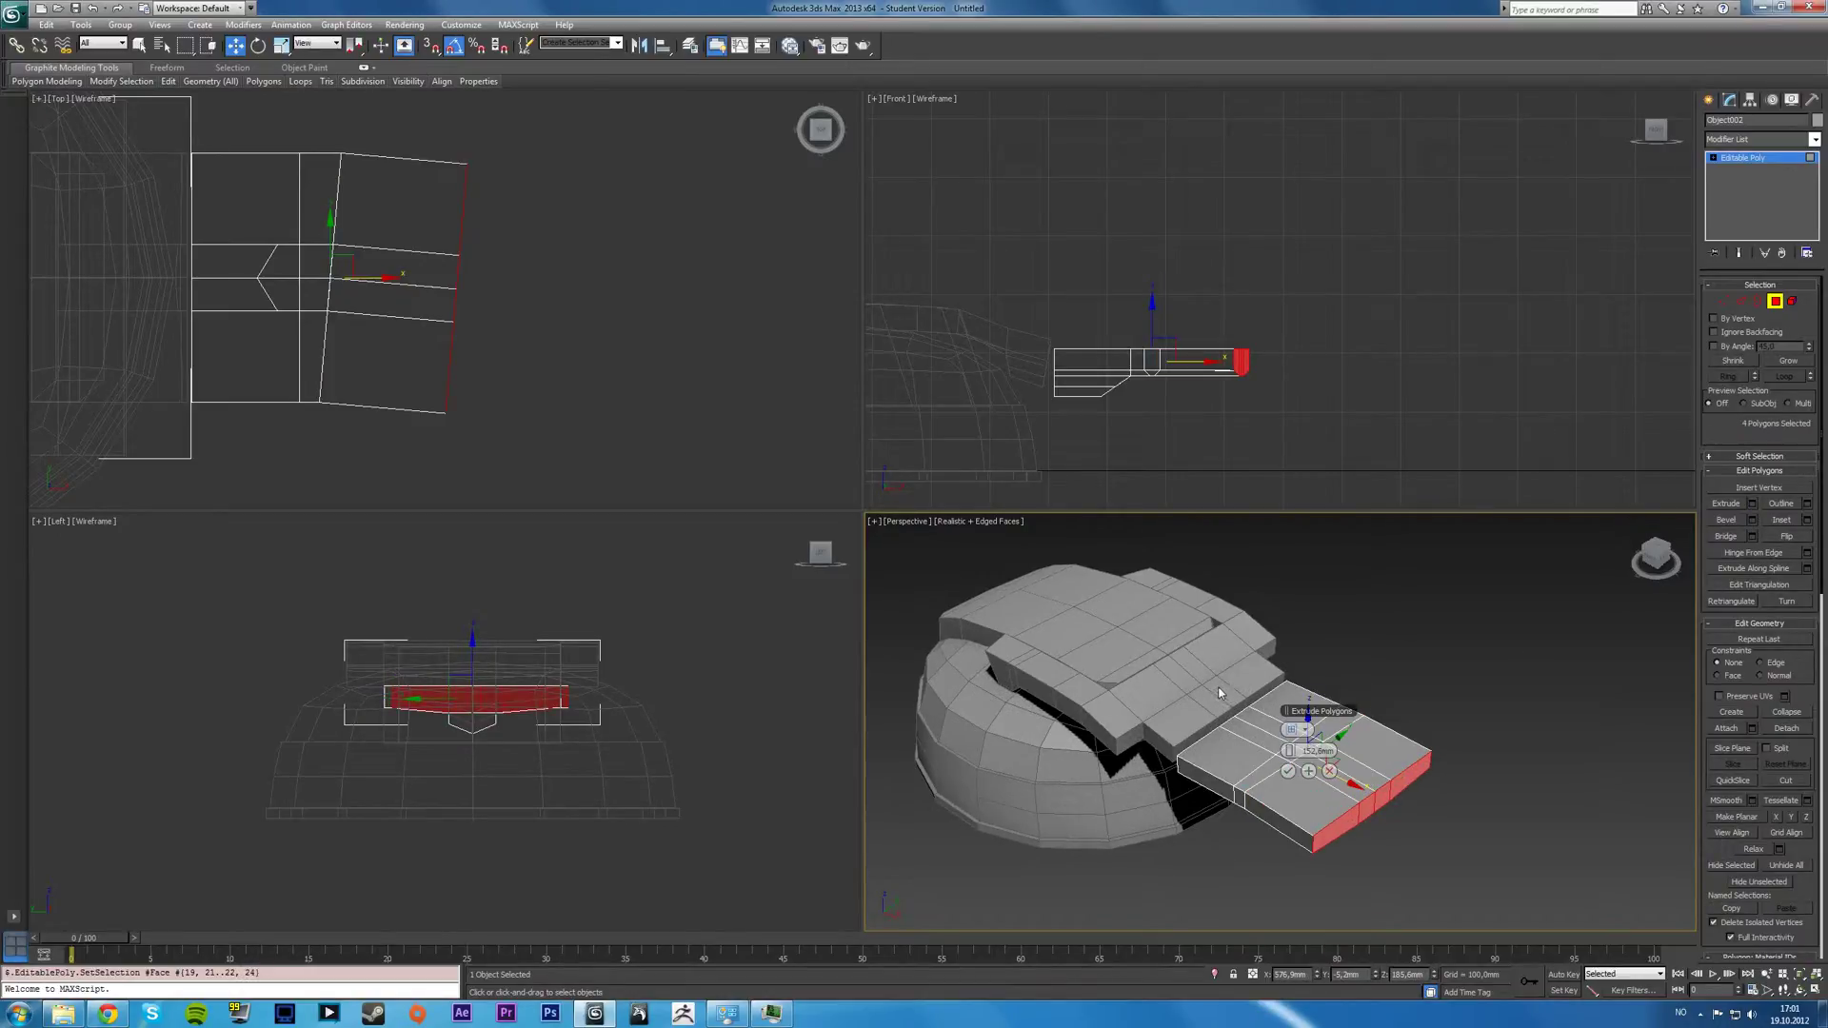
key(ctrl+z)
key(ctrl+z)
key(ctrl+z)
key(ctrl+z)
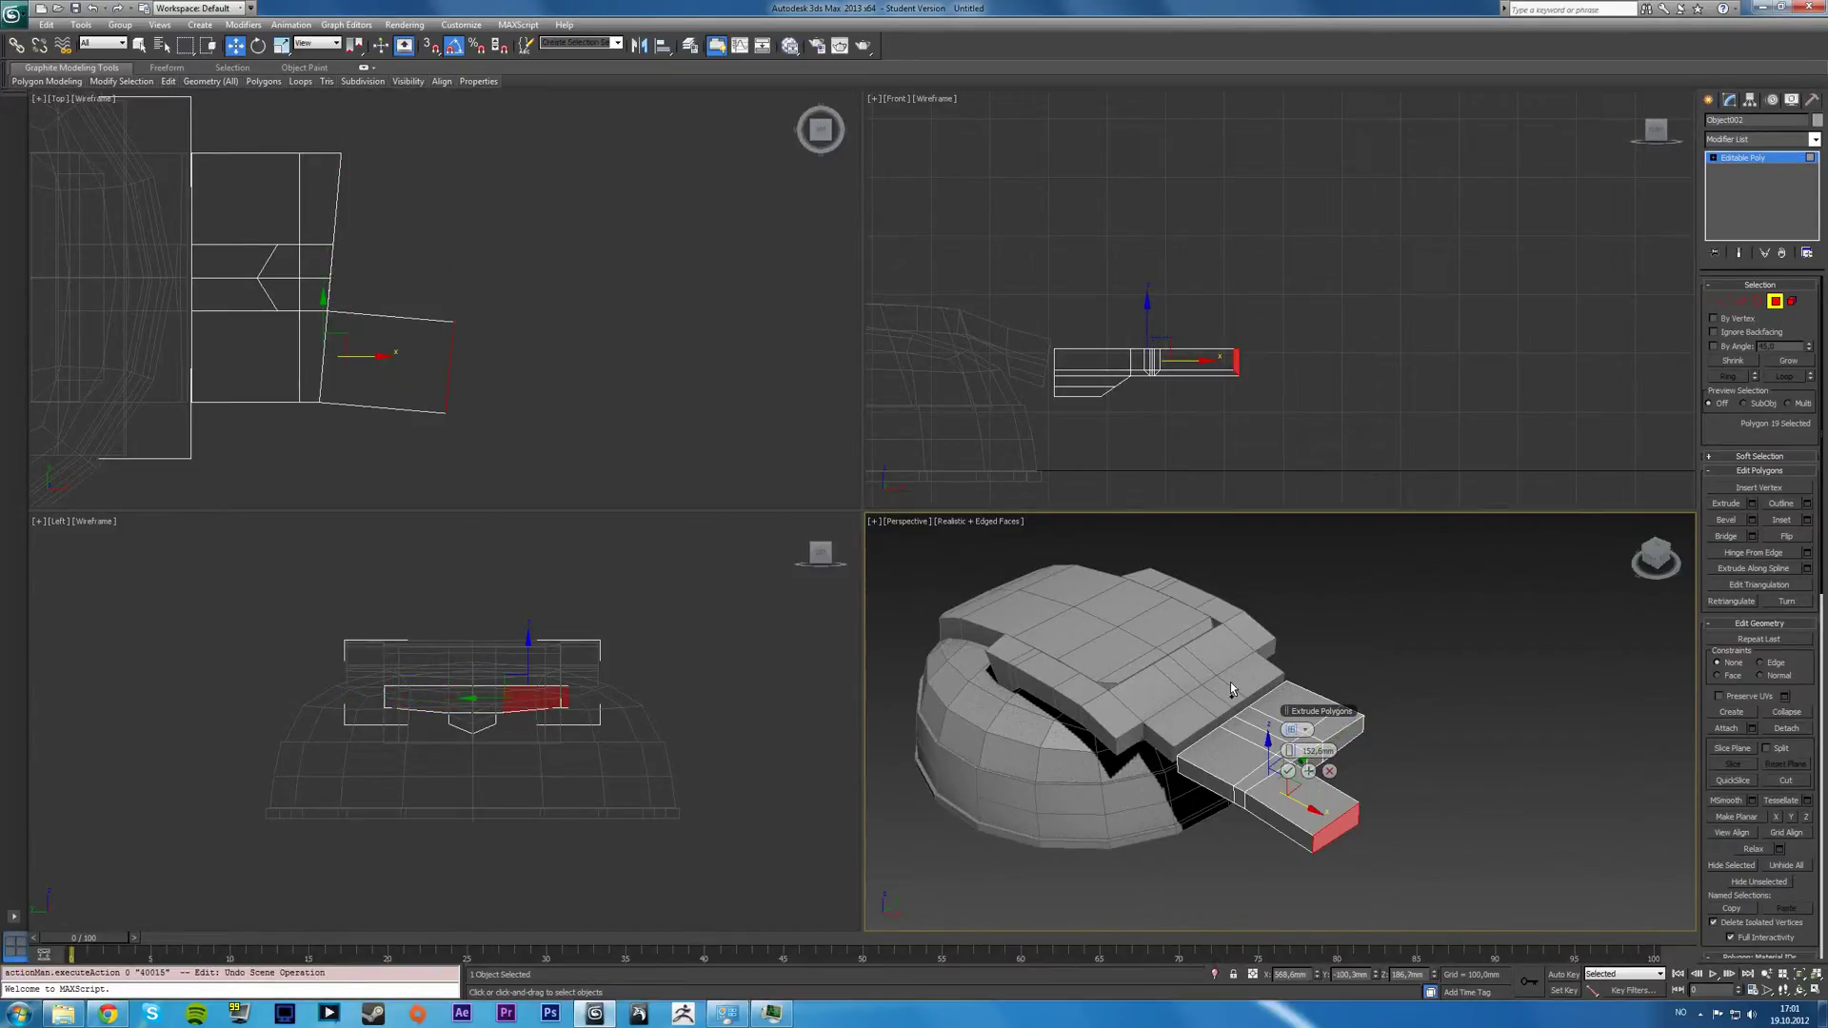
click(1490, 672)
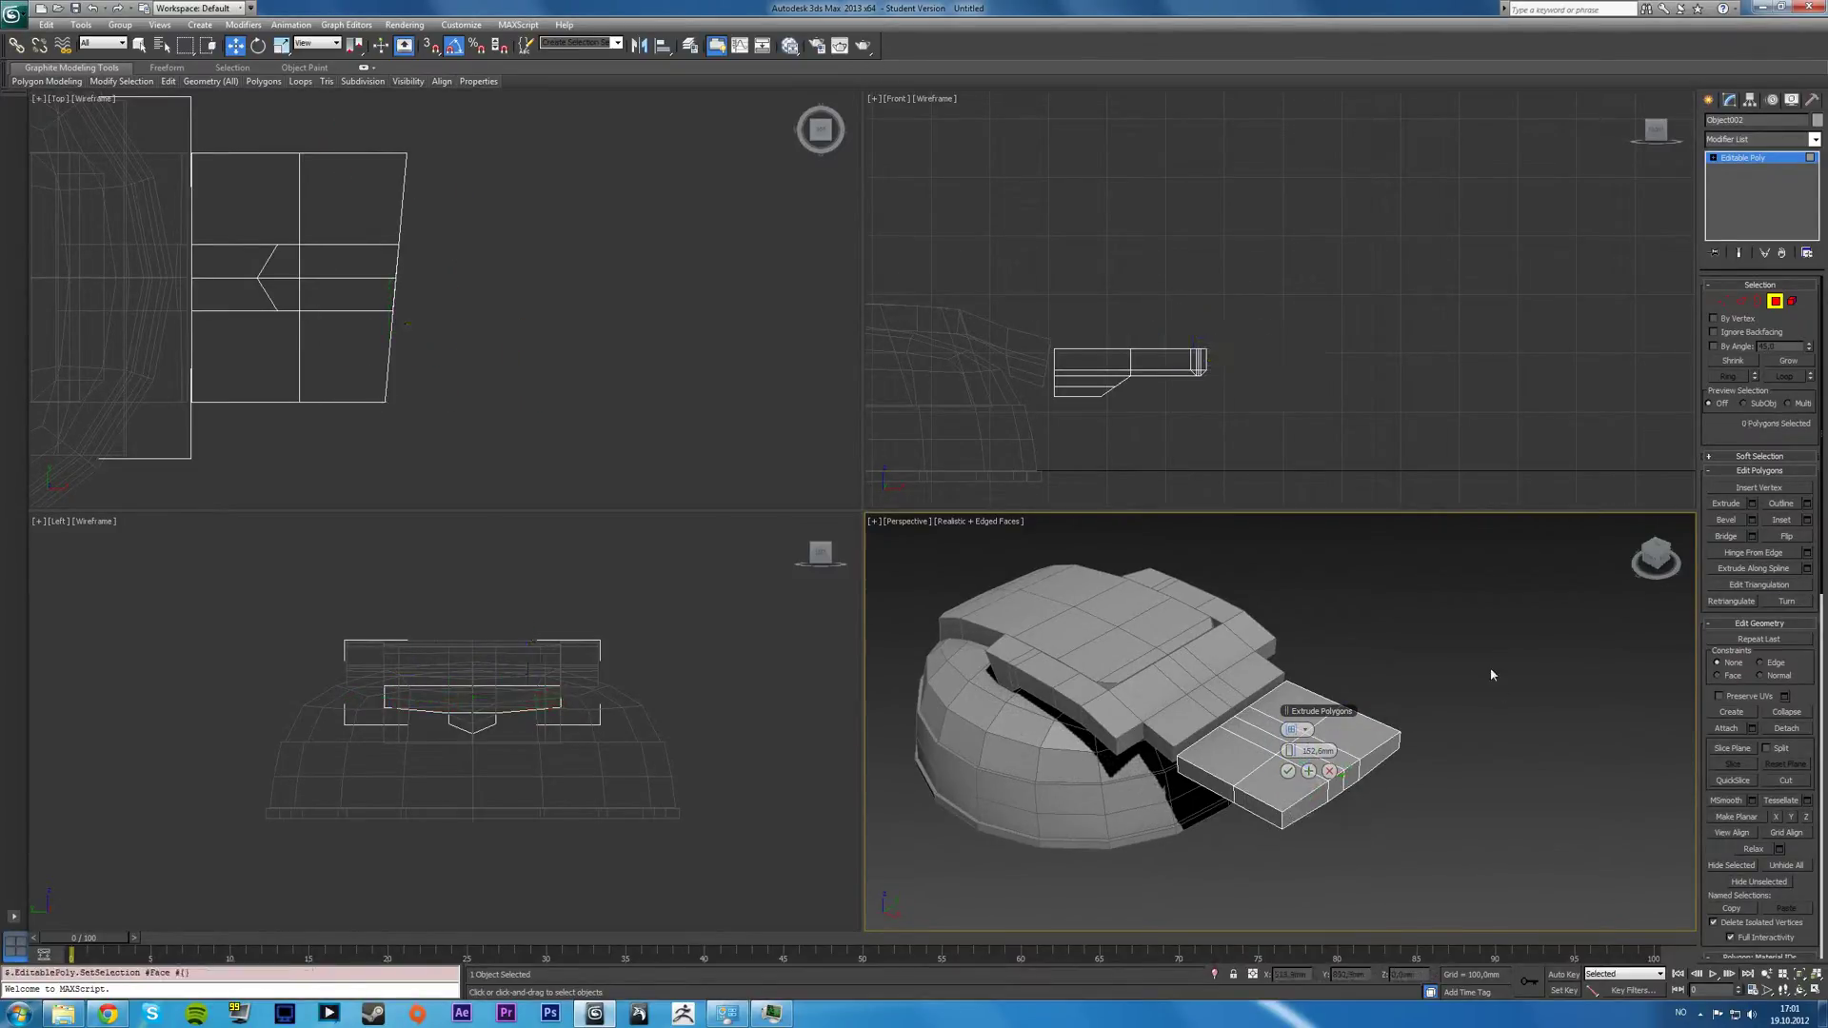
click(1723, 301)
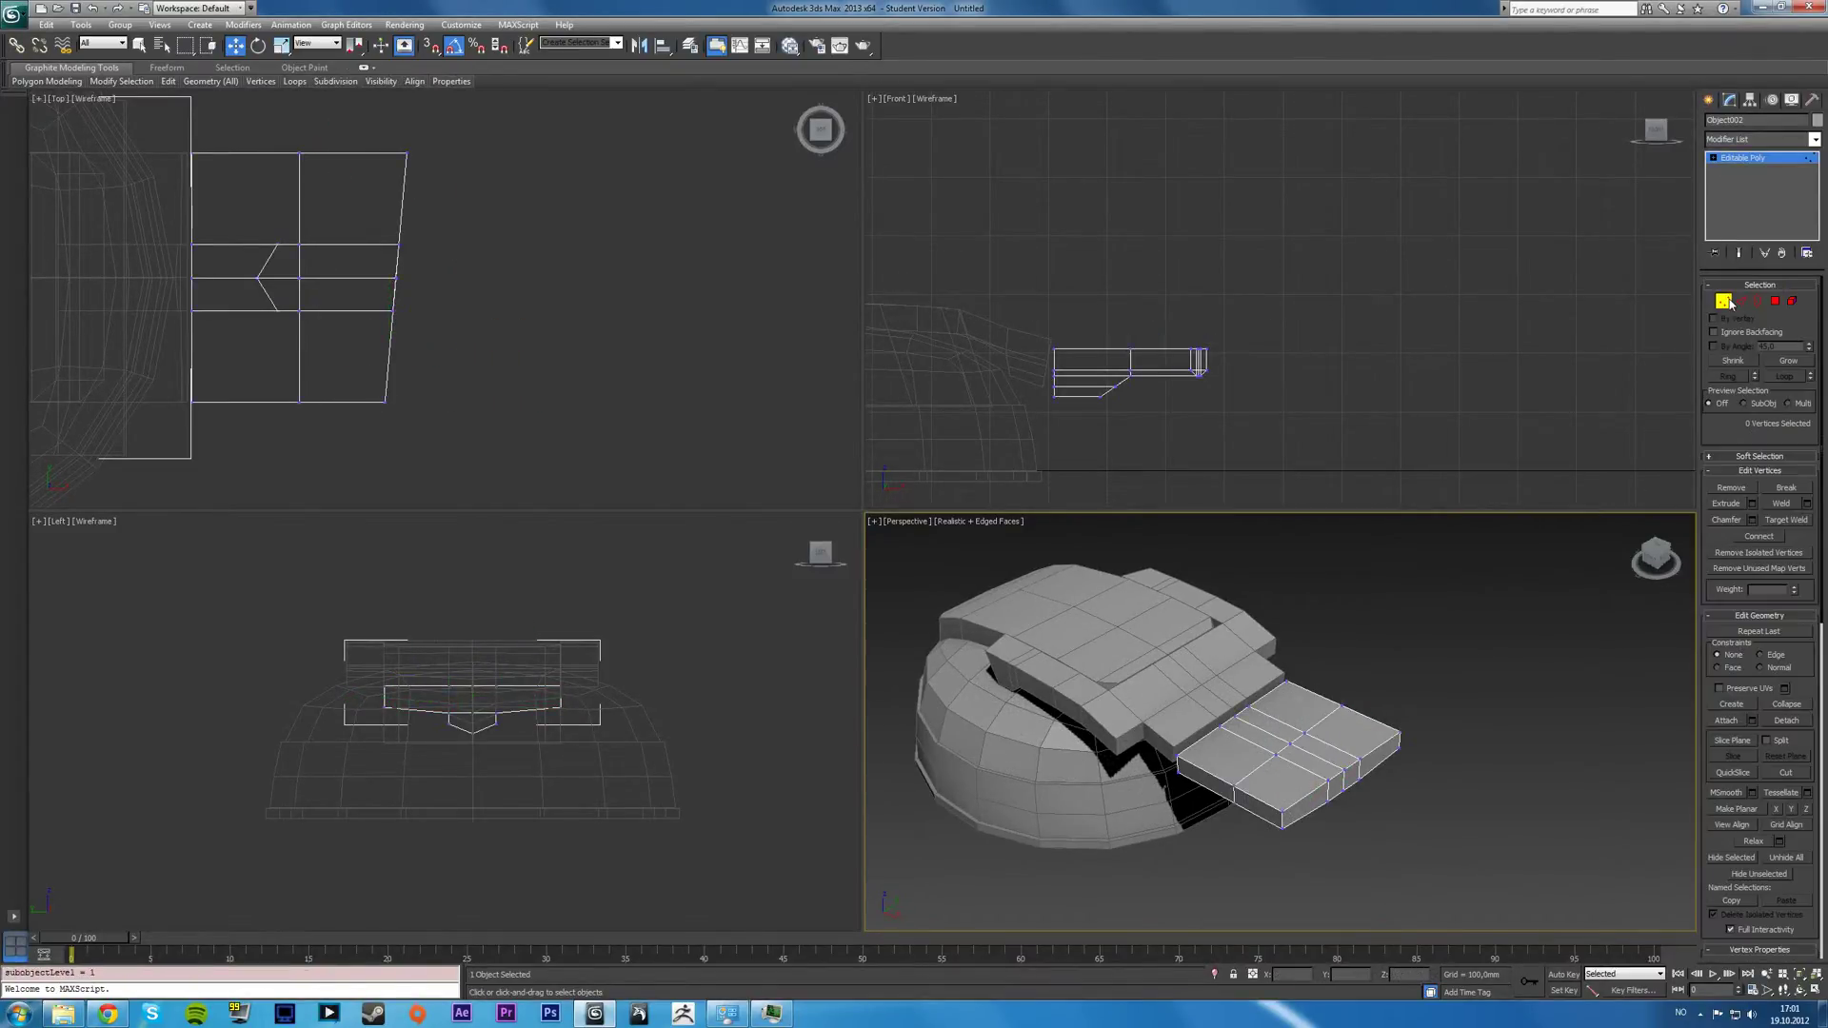
Rotate the slab's far-end vertices in the Top view to angle the end.
drag(334, 155, 506, 409)
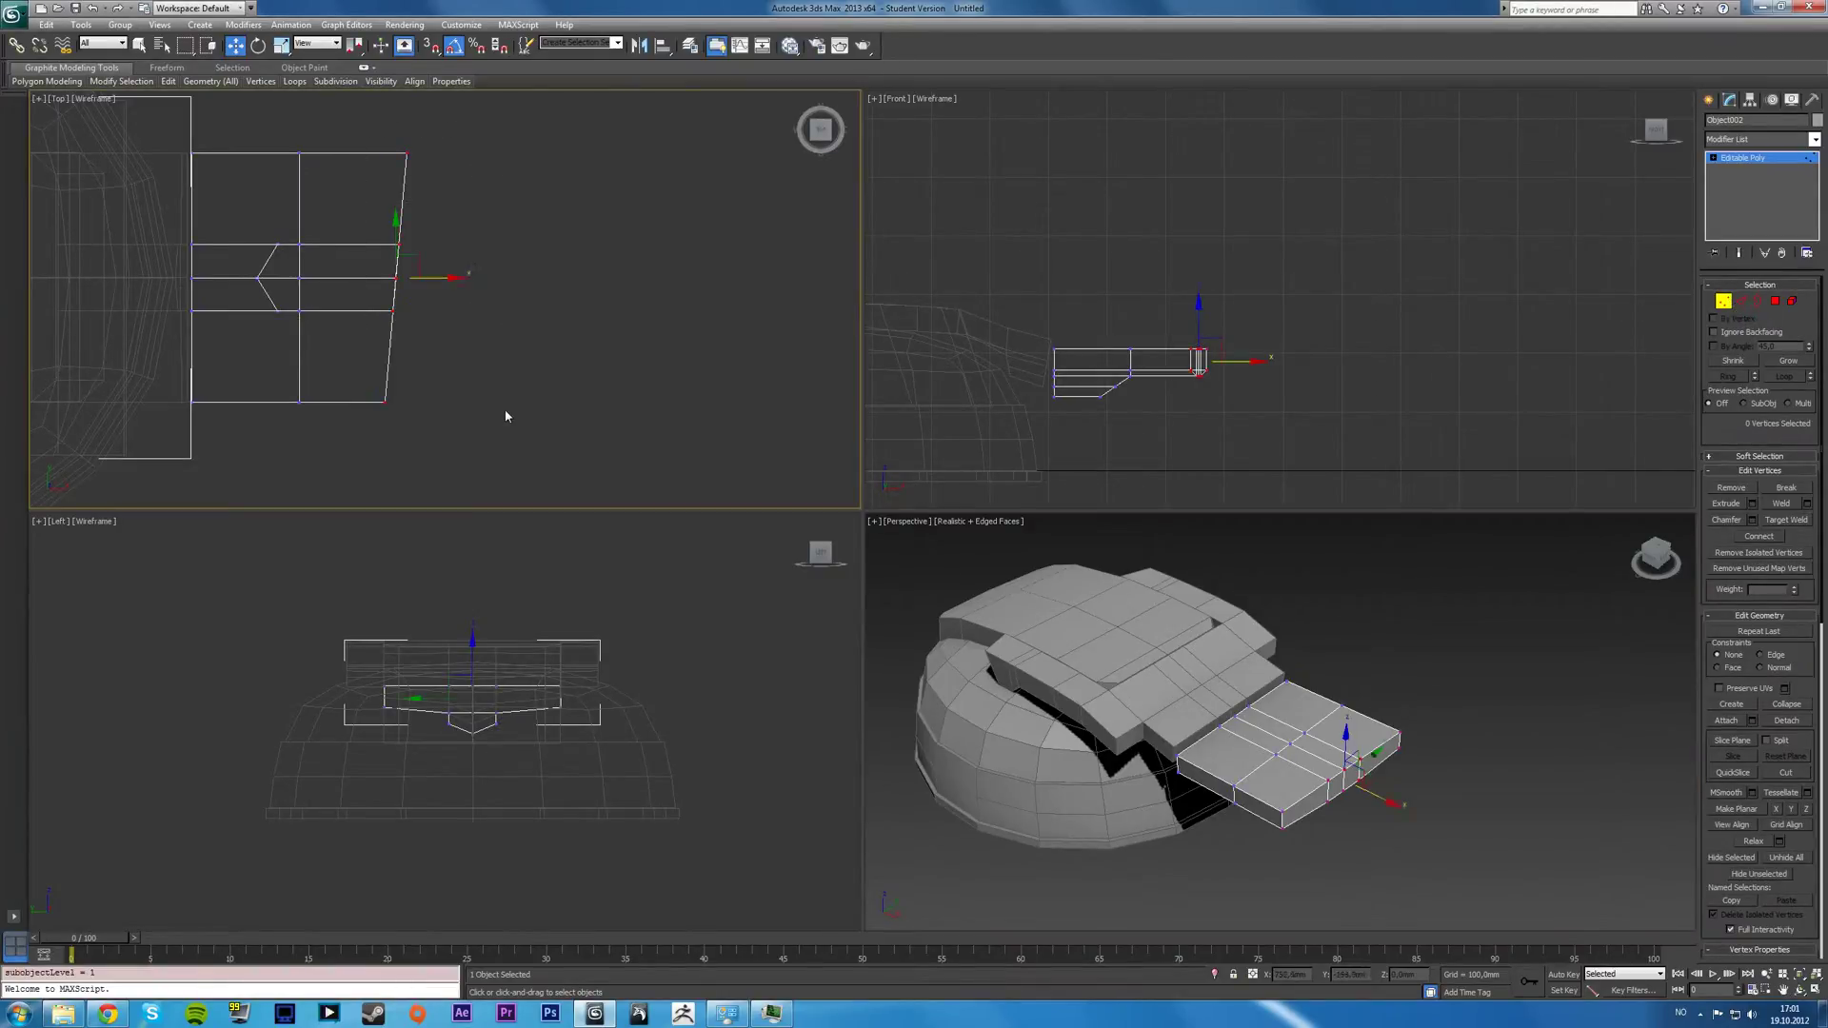
key(r)
key(e)
drag(424, 239, 430, 240)
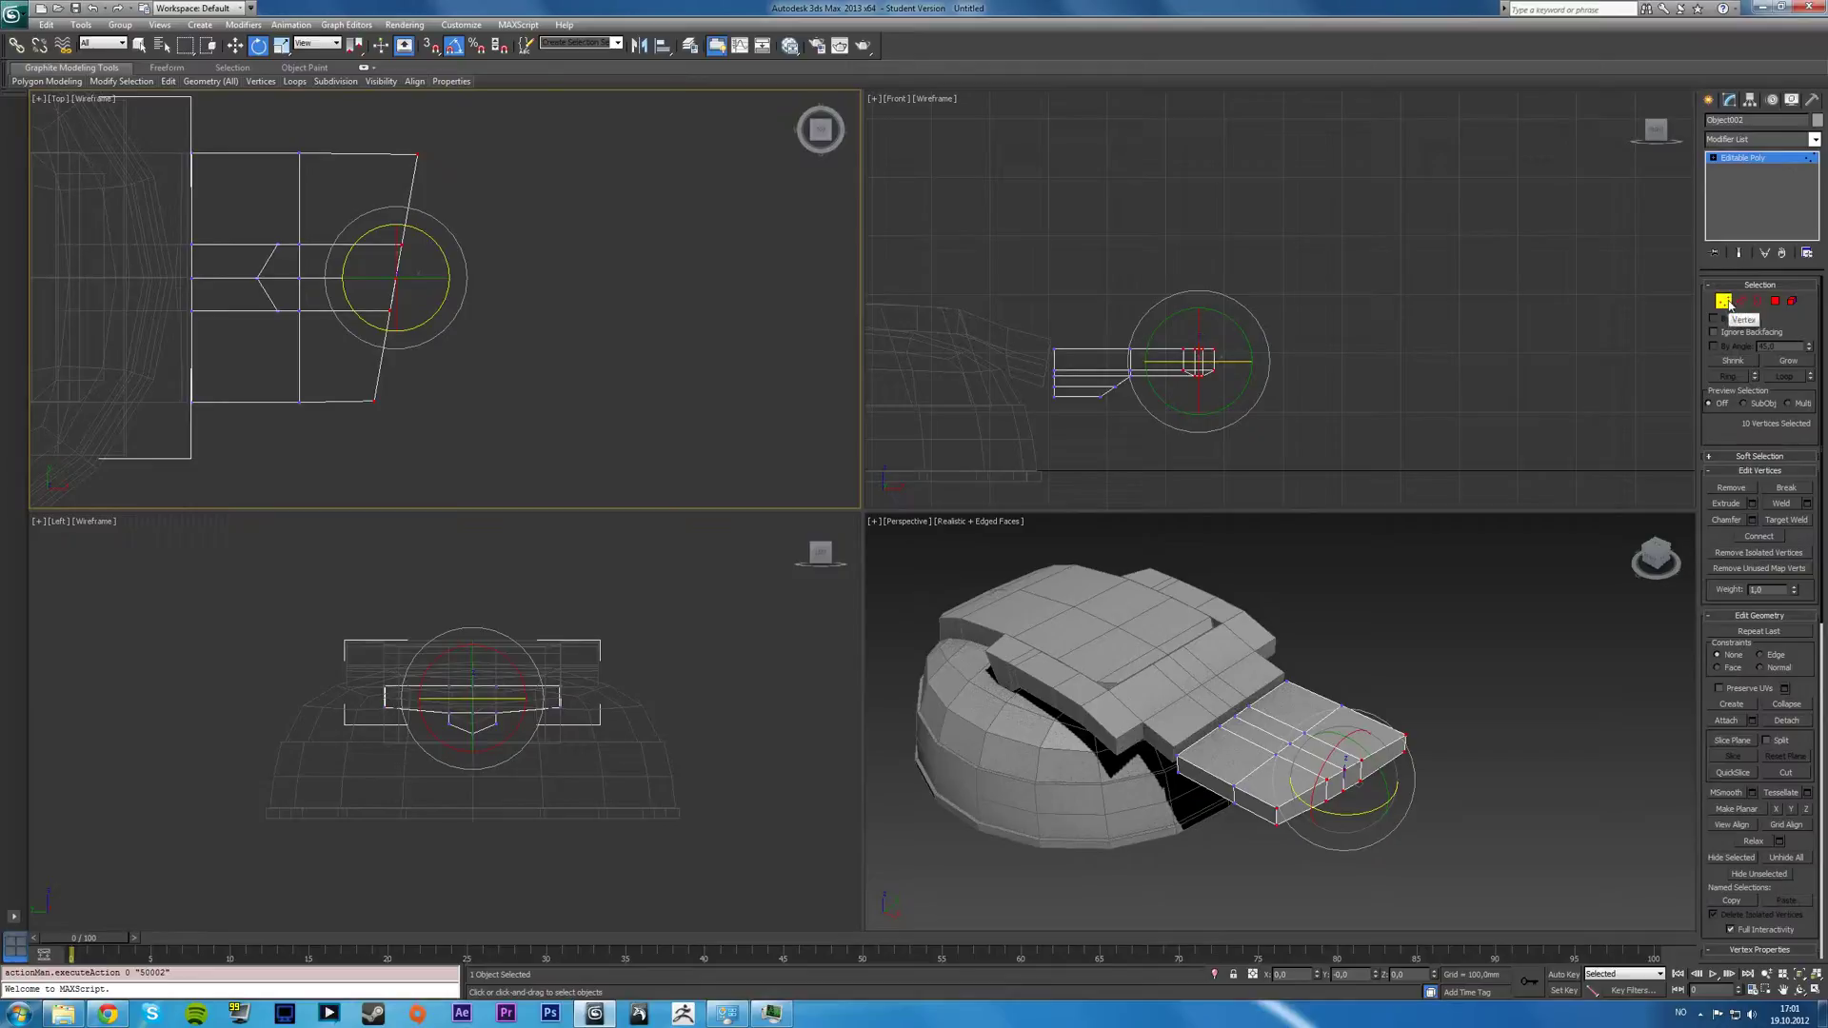
key(q)
click(477, 469)
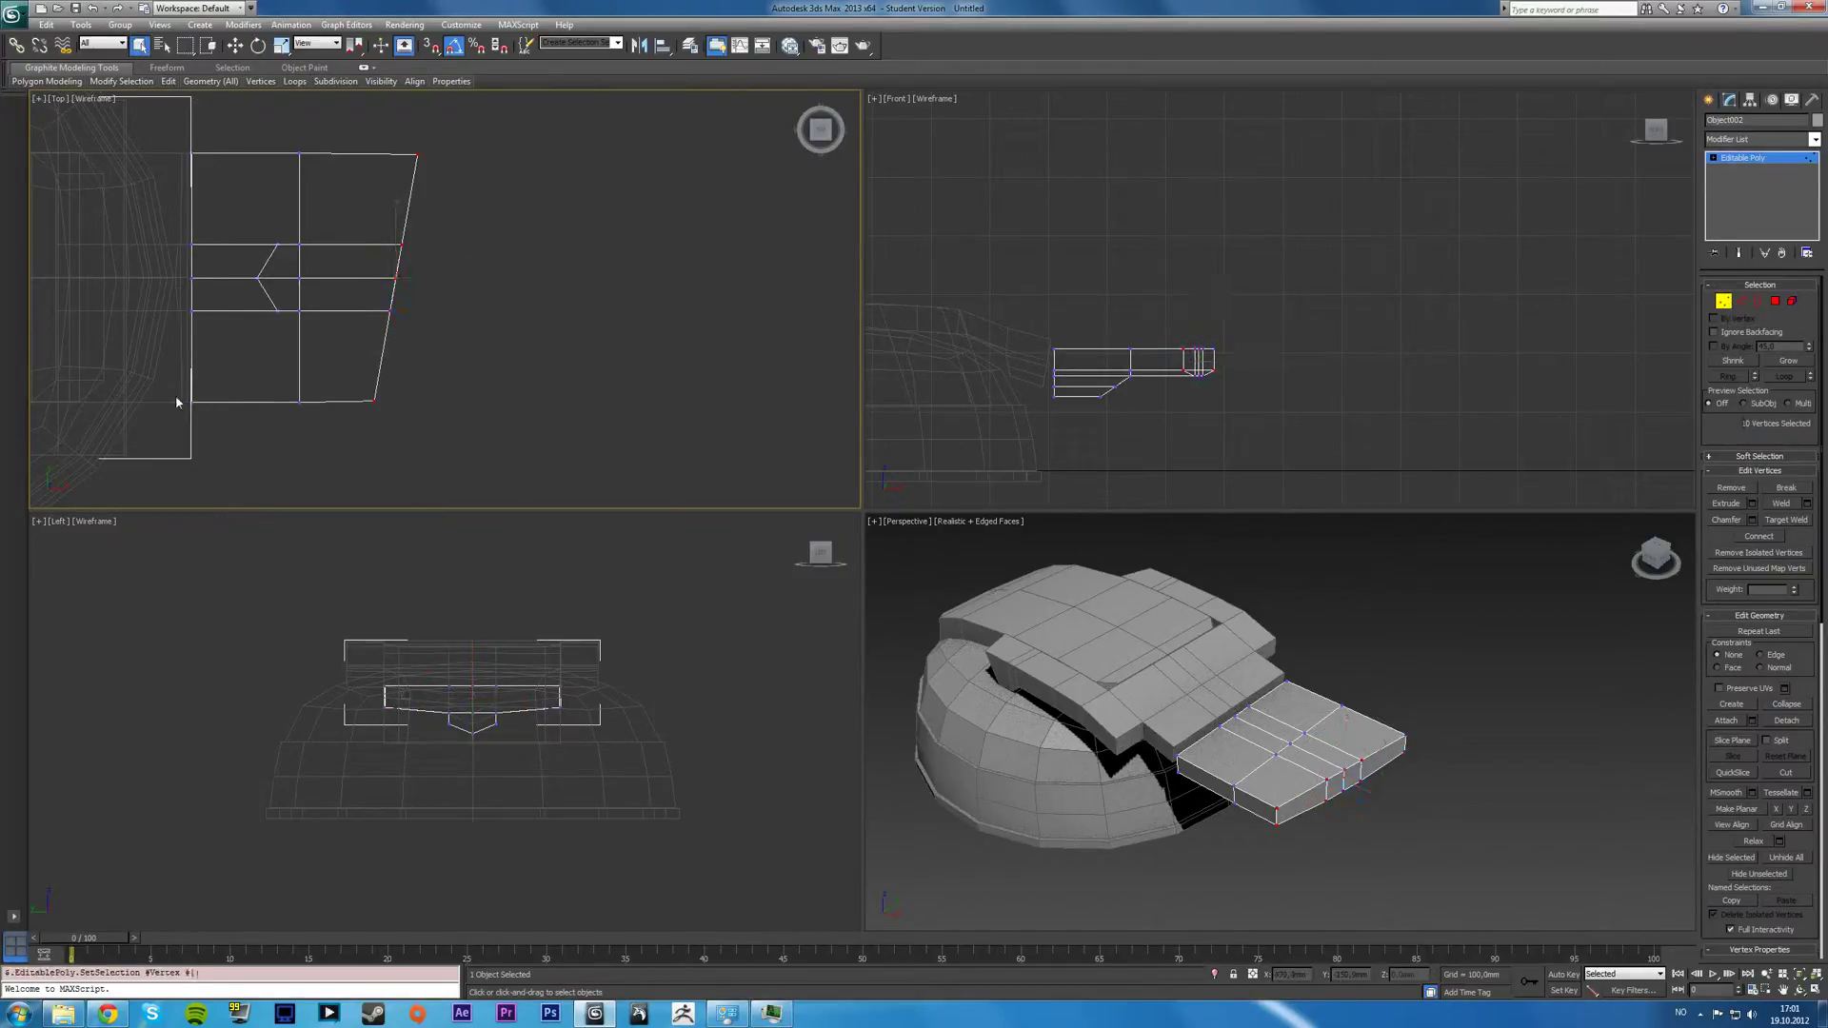
Flatten each lengthwise vertex row along Y with Make Planar, then switch to Polygon level.
drag(169, 388, 465, 455)
click(1792, 809)
drag(159, 303, 409, 323)
drag(141, 138, 463, 181)
click(1791, 809)
drag(155, 222, 473, 256)
click(1791, 810)
drag(161, 264, 559, 302)
key(j)
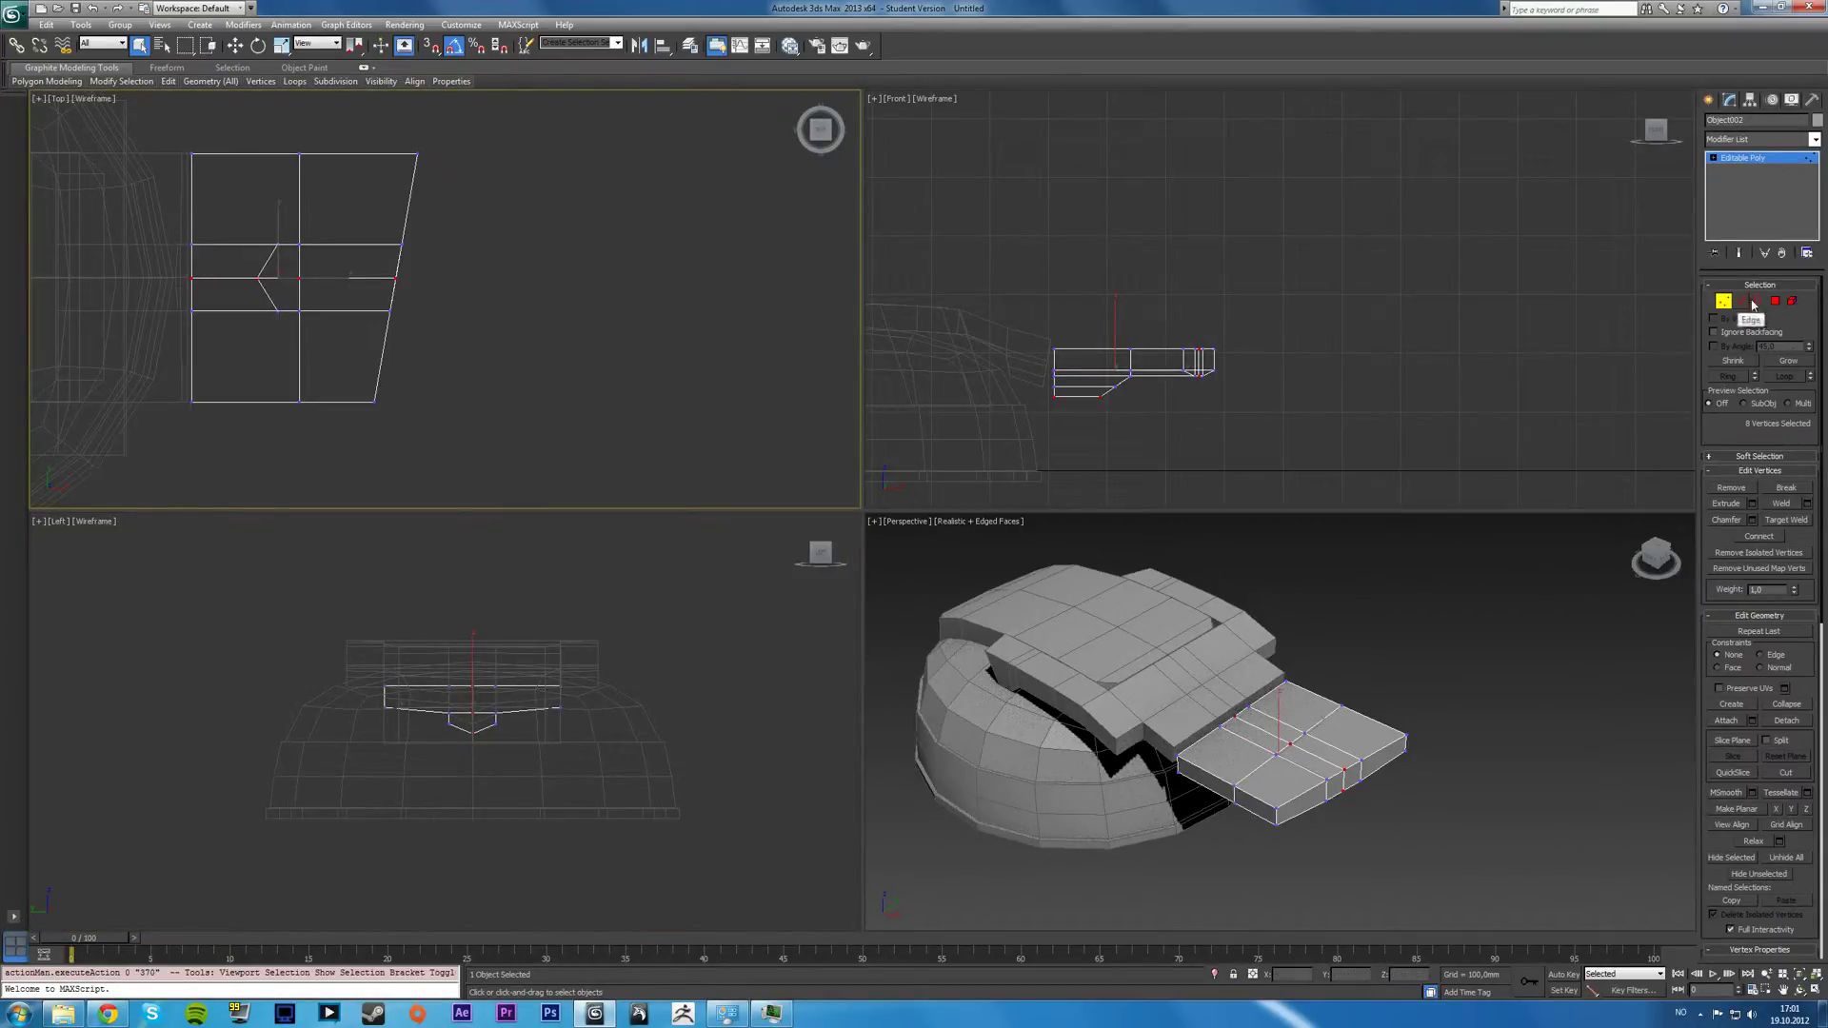
key(4)
click(1304, 809)
ctrl+click(1336, 785)
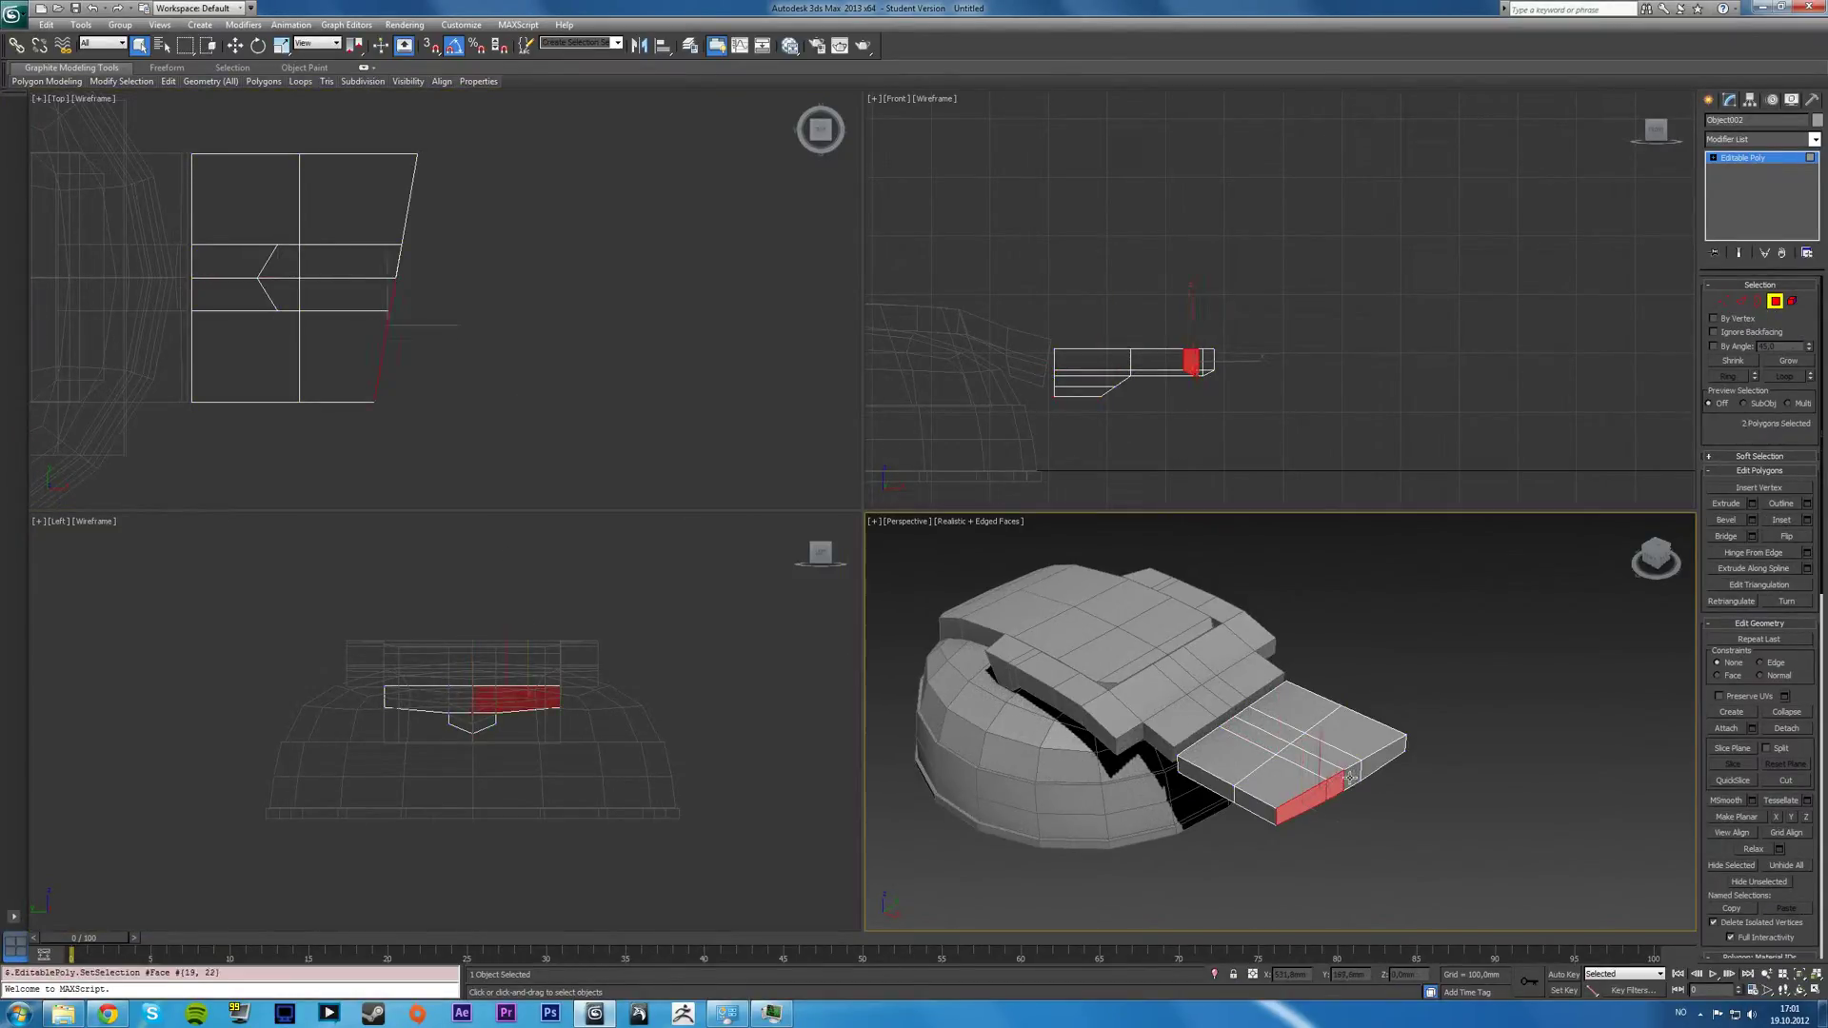
ctrl+click(1352, 775)
ctrl+click(1382, 759)
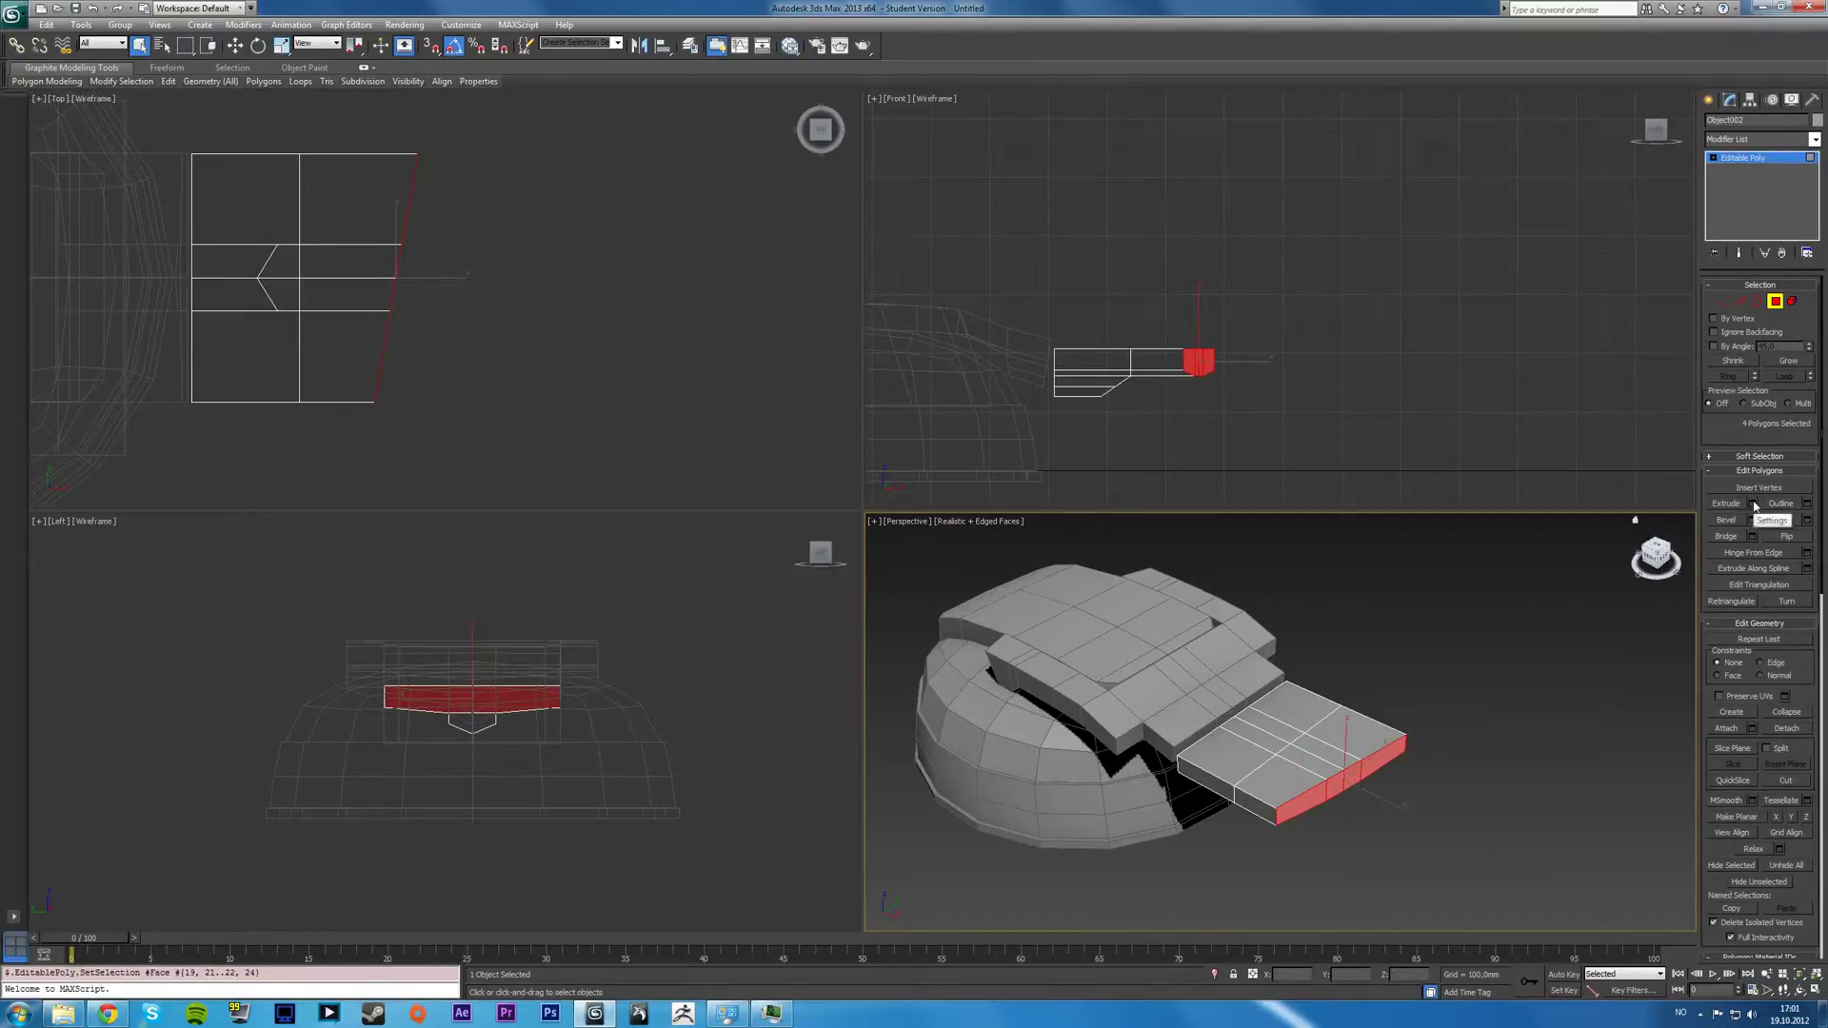
key(w)
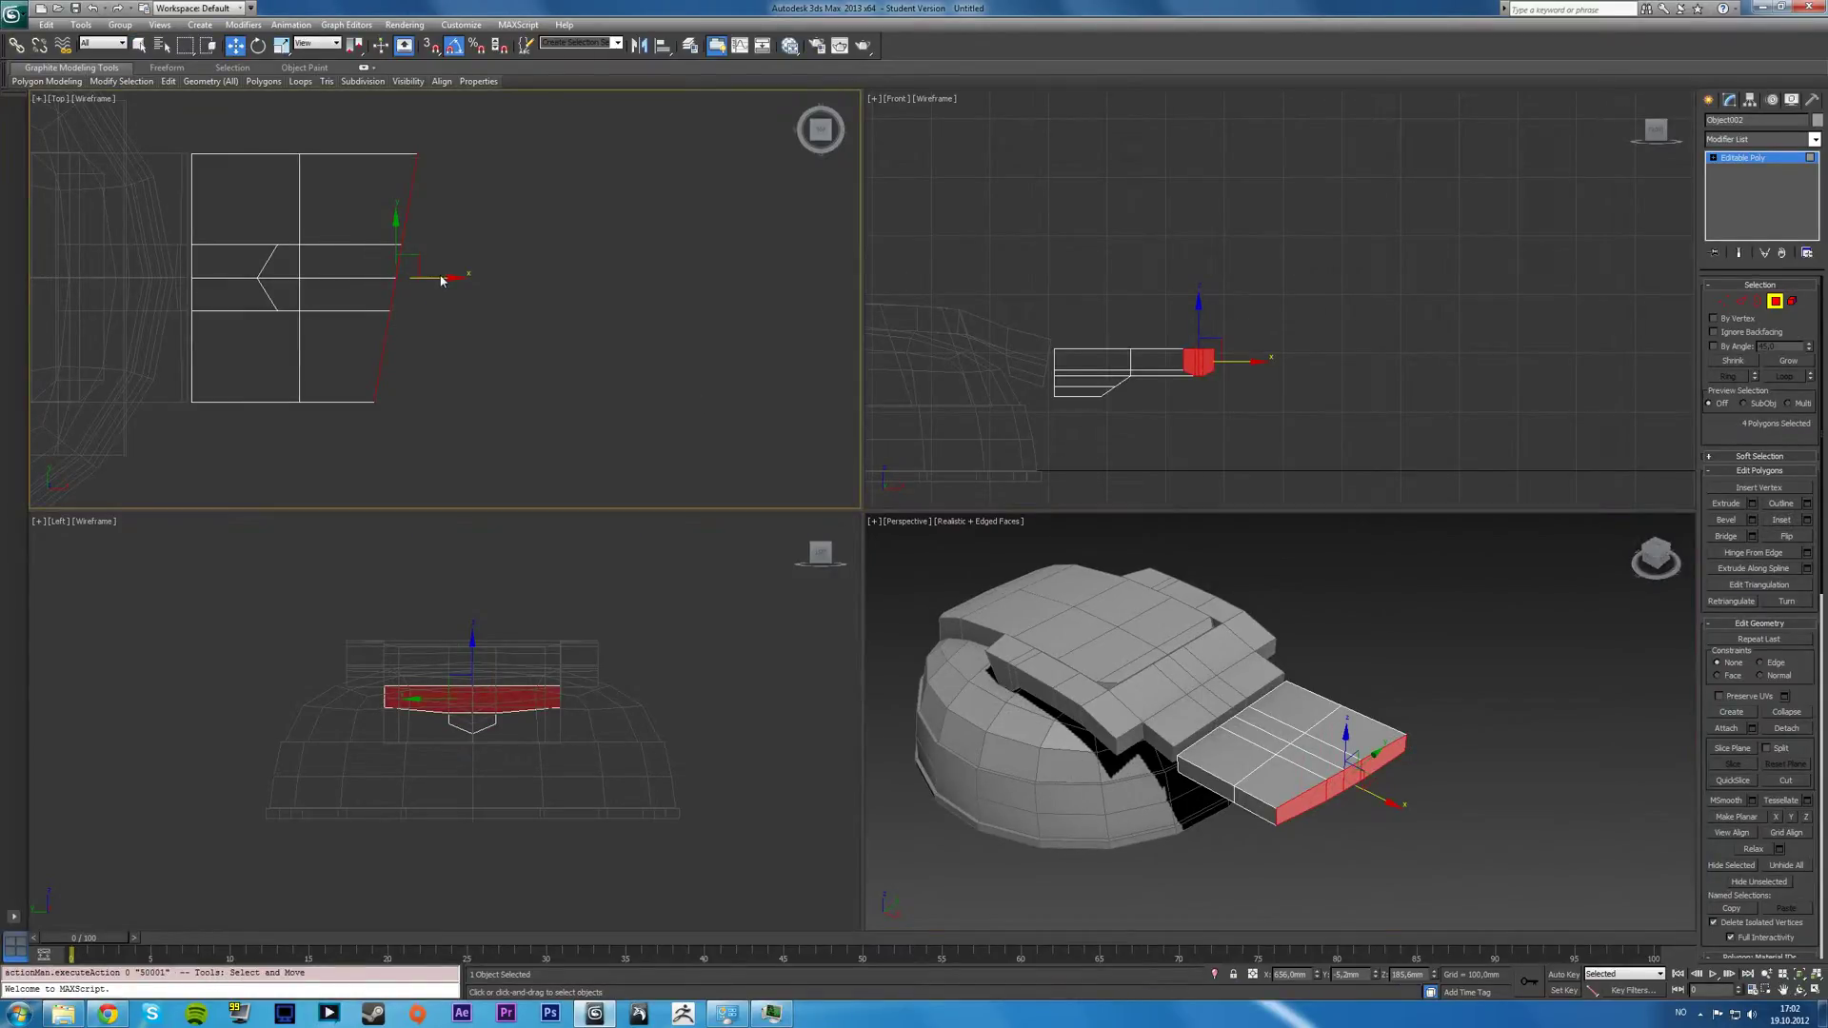
drag(441, 281, 389, 280)
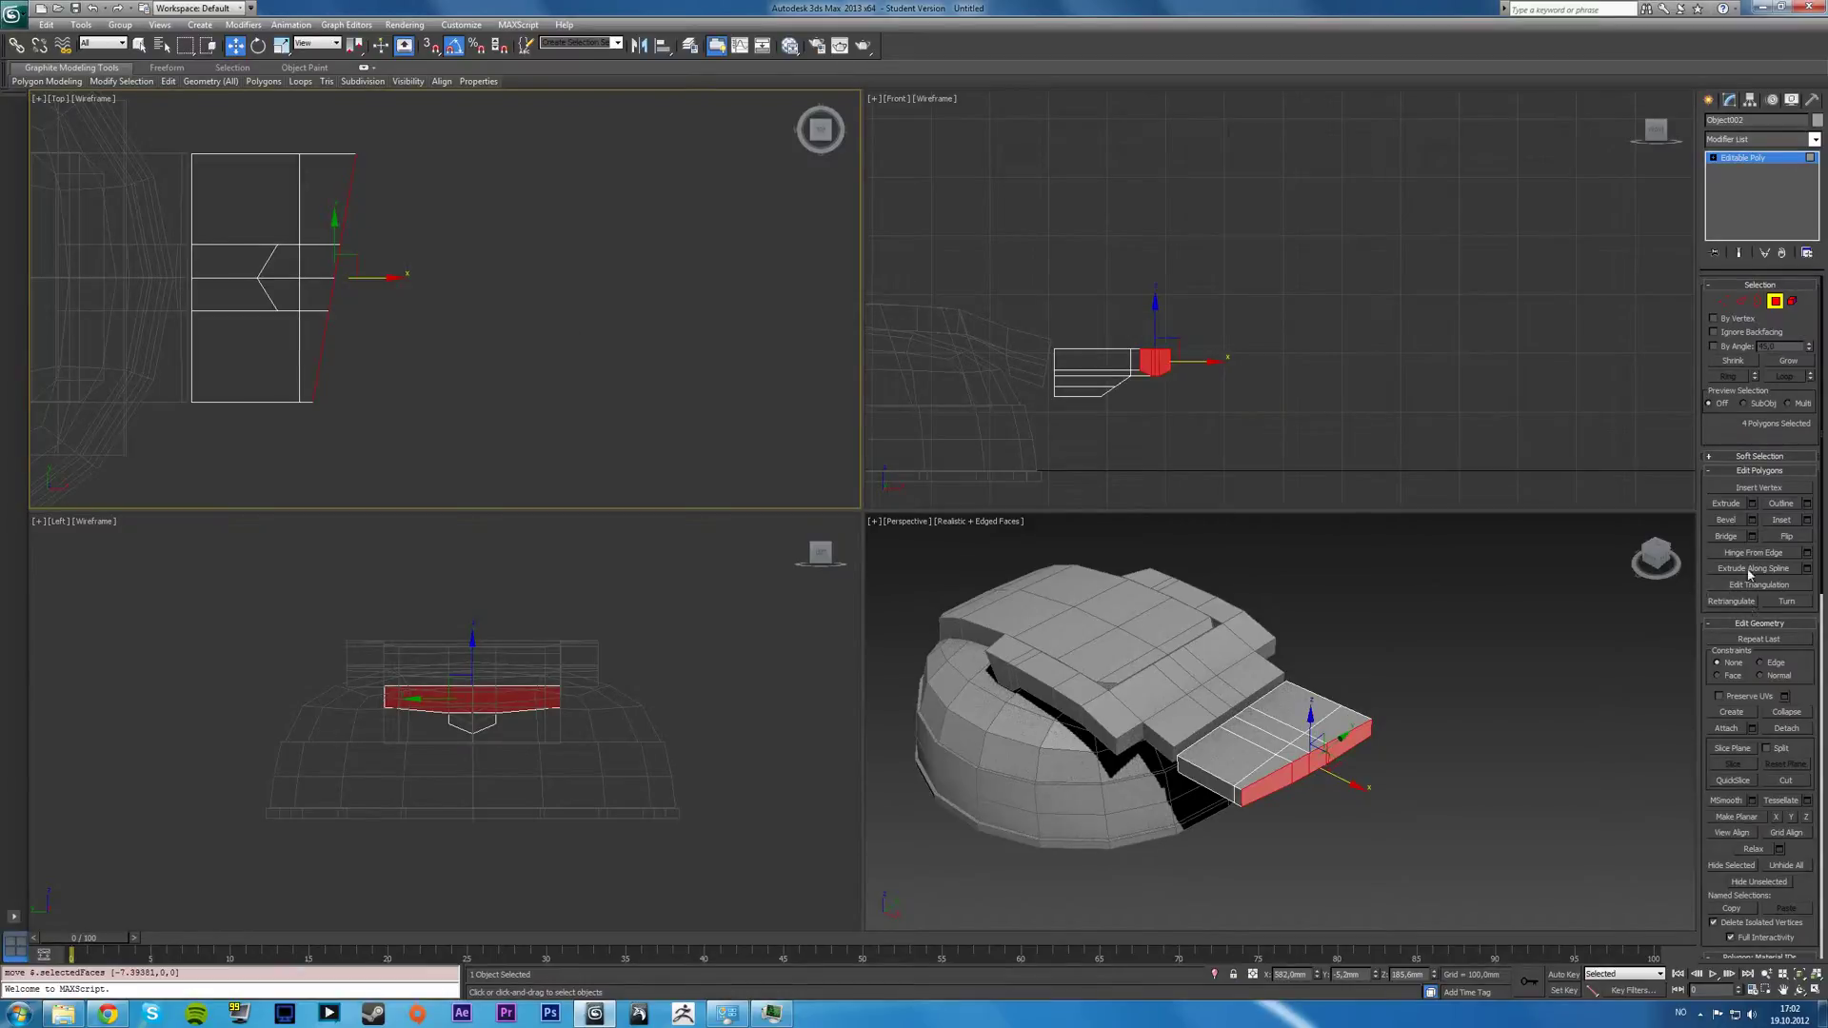
click(1752, 504)
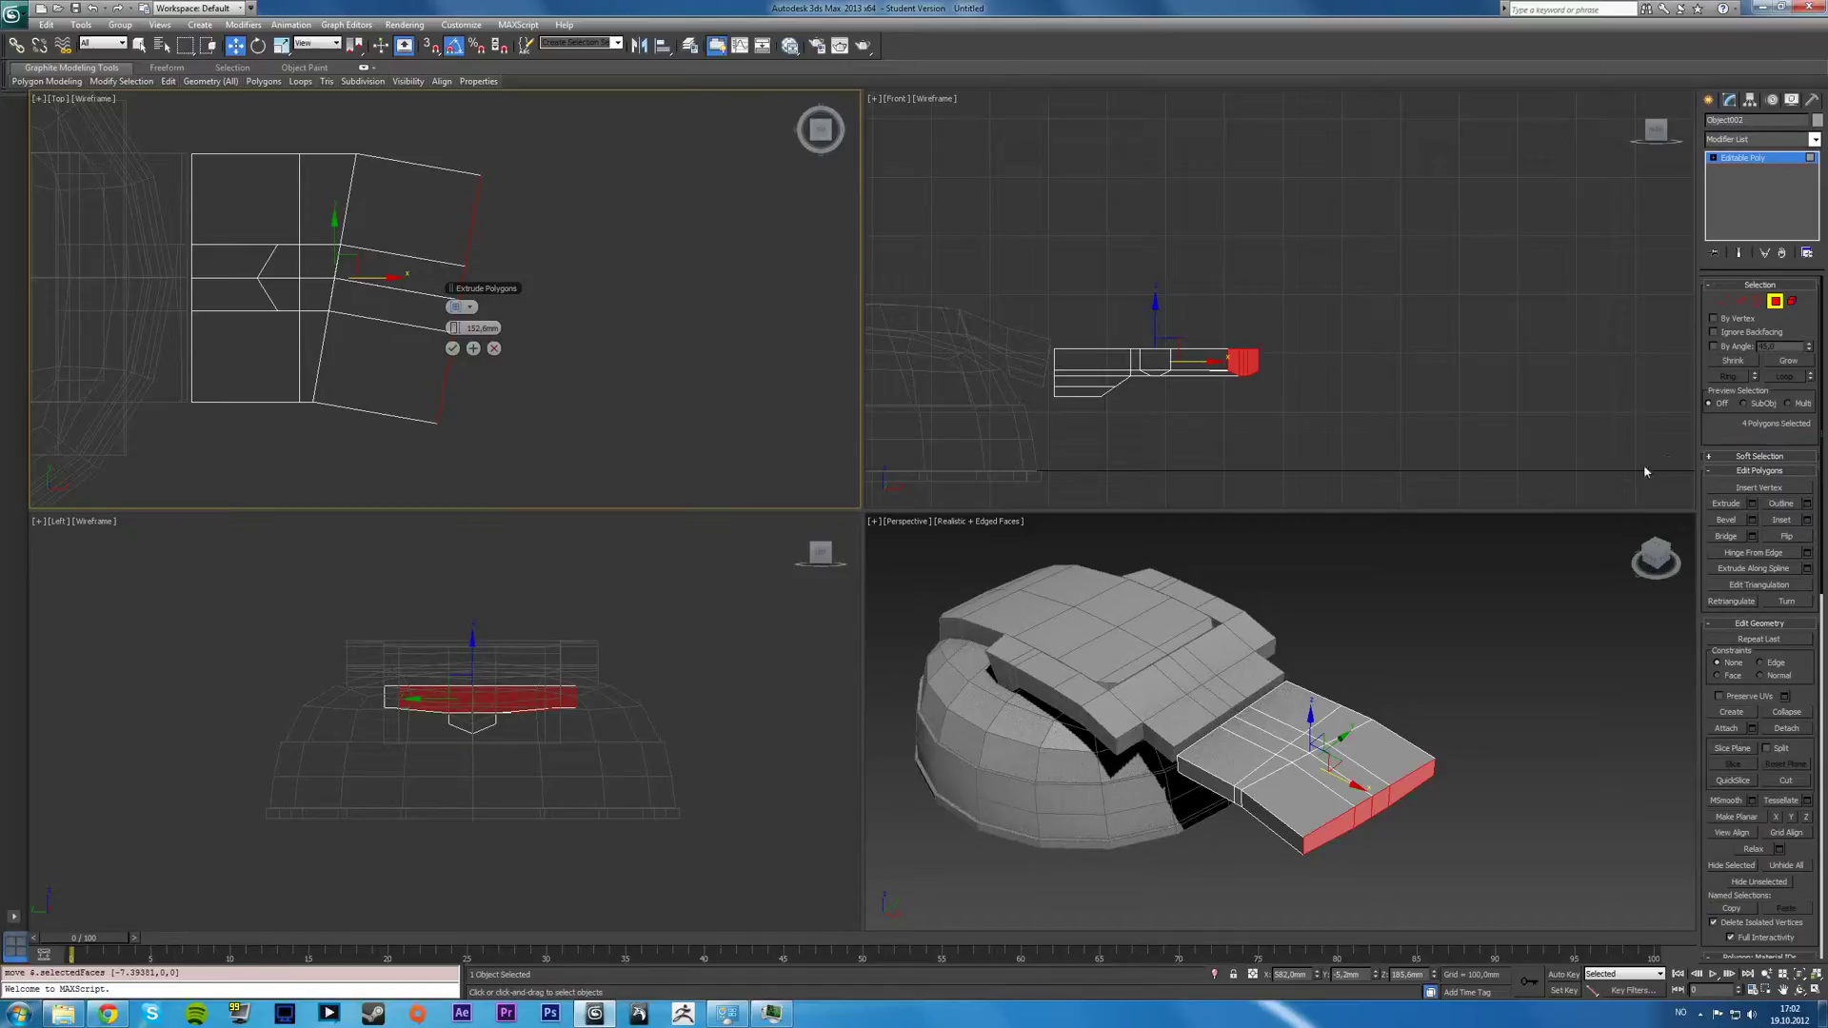
scroll(1314, 752, up, 5)
key(alt+w)
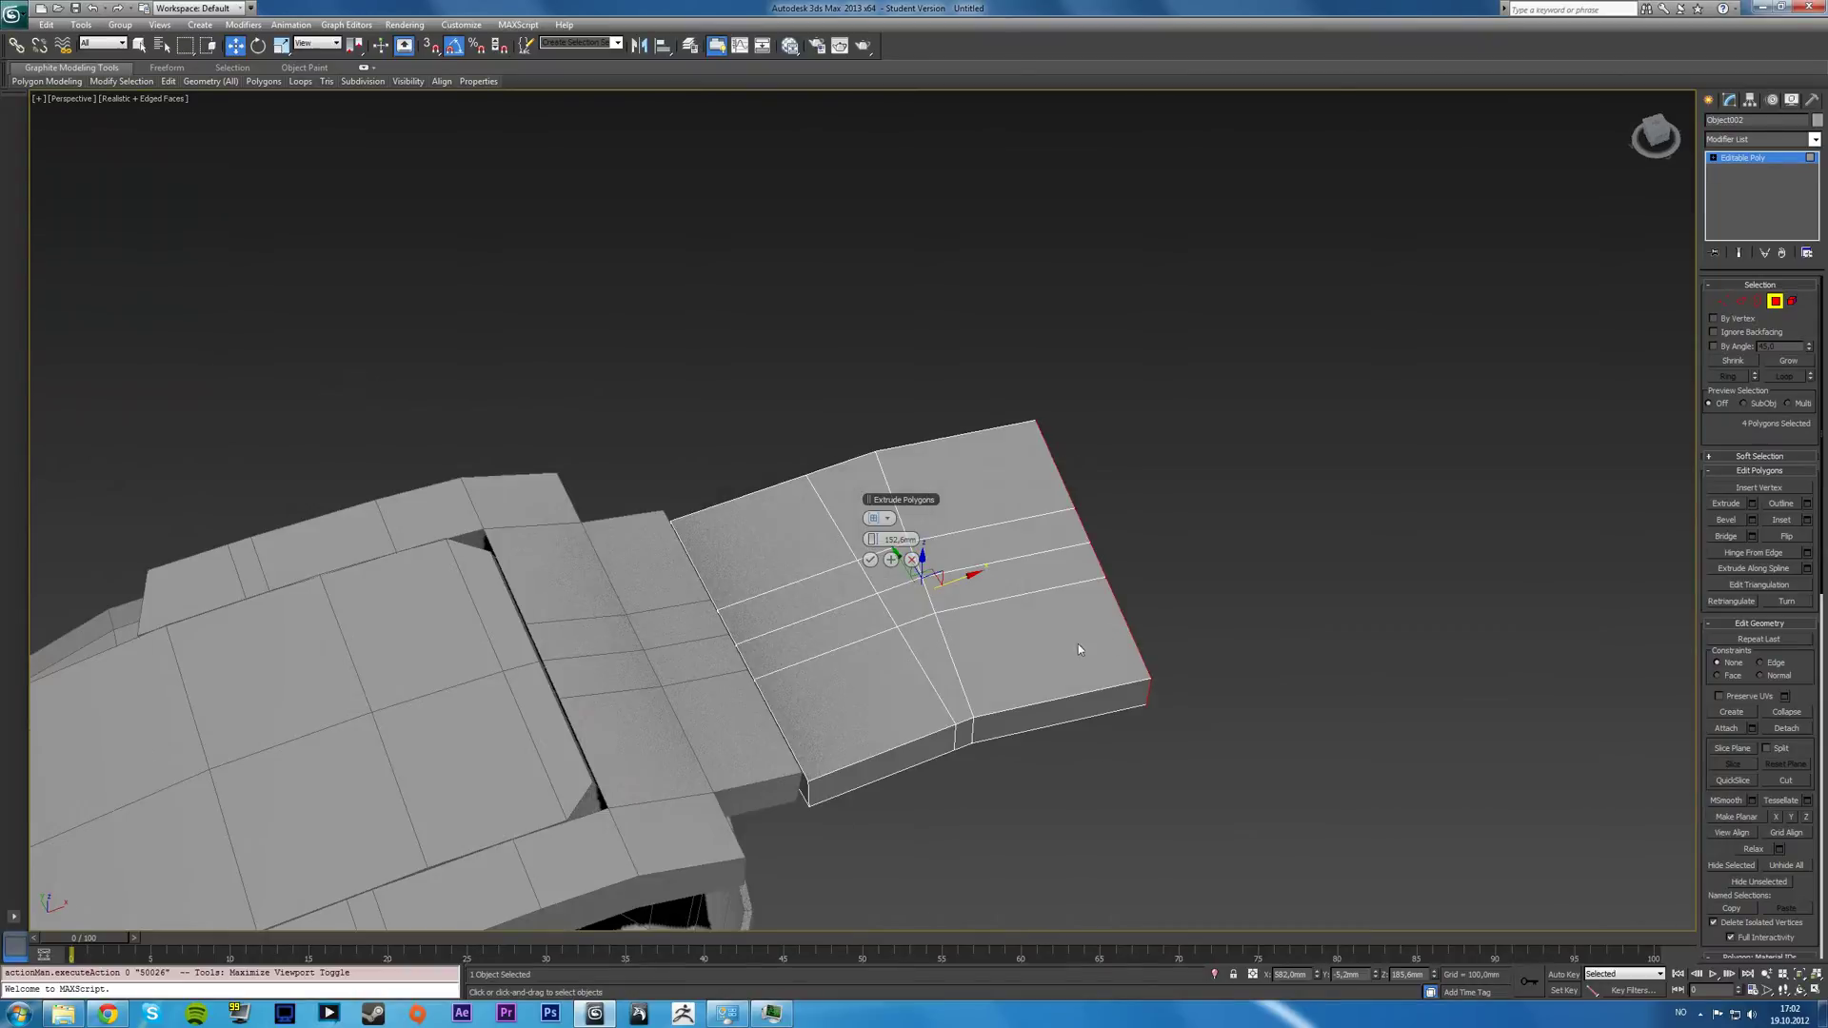
alt+middle_drag(1006, 643, 986, 570)
scroll(986, 570, up, 3)
key(ctrl+z)
key(ctrl+s)
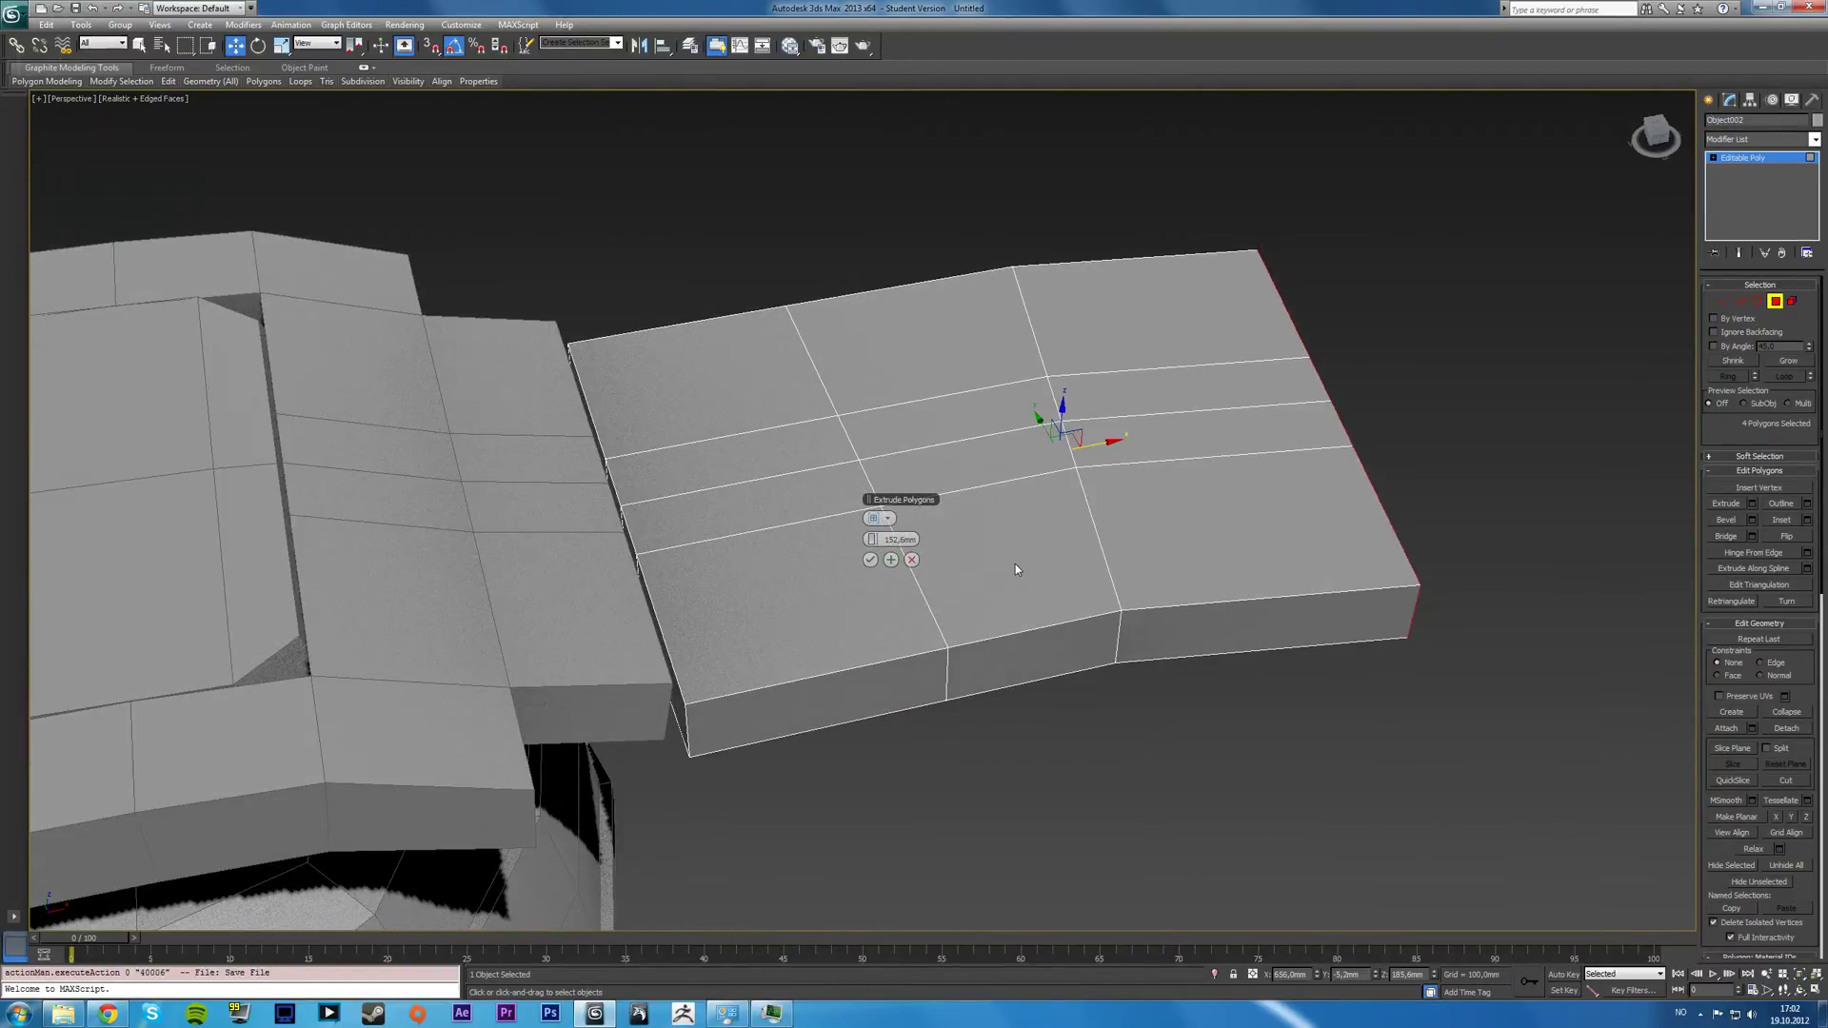
key(Escape)
key(ctrl+z)
key(ctrl+z)
key(ctrl+z)
key(ctrl+z)
click(1313, 406)
alt+middle_drag(1229, 416, 1119, 419)
click(910, 559)
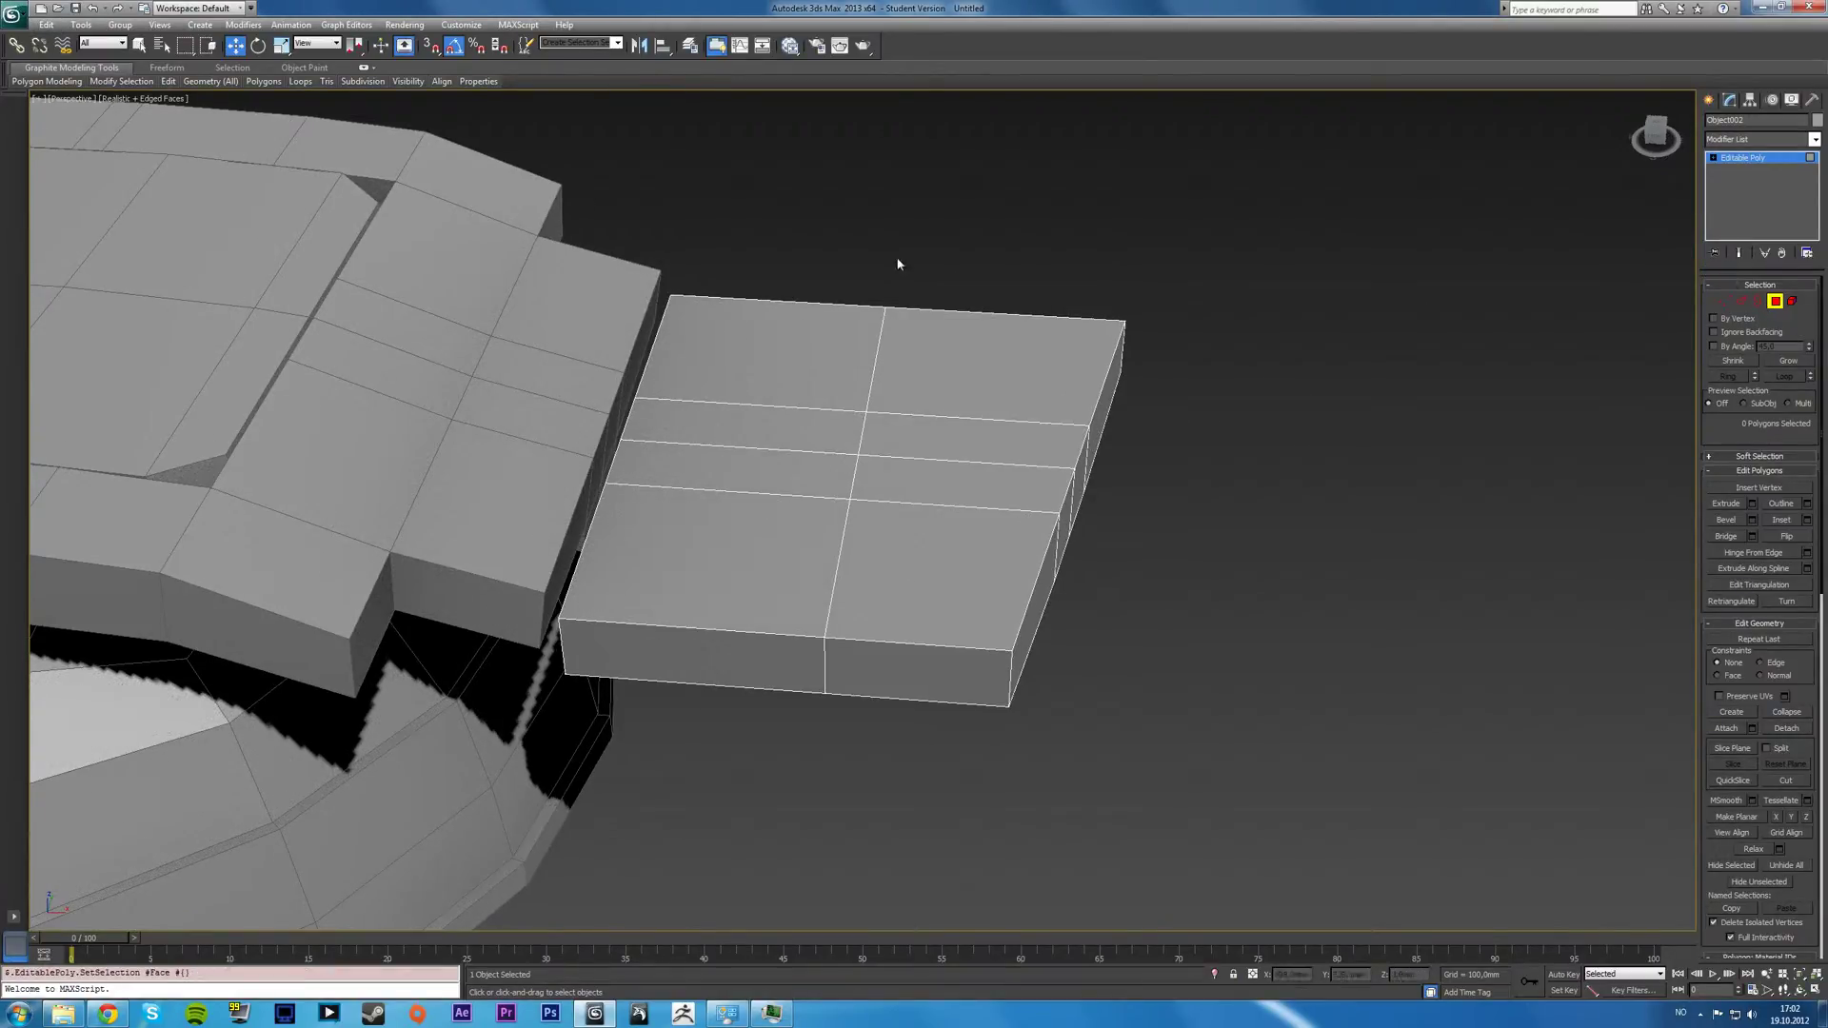
drag(985, 683, 952, 749)
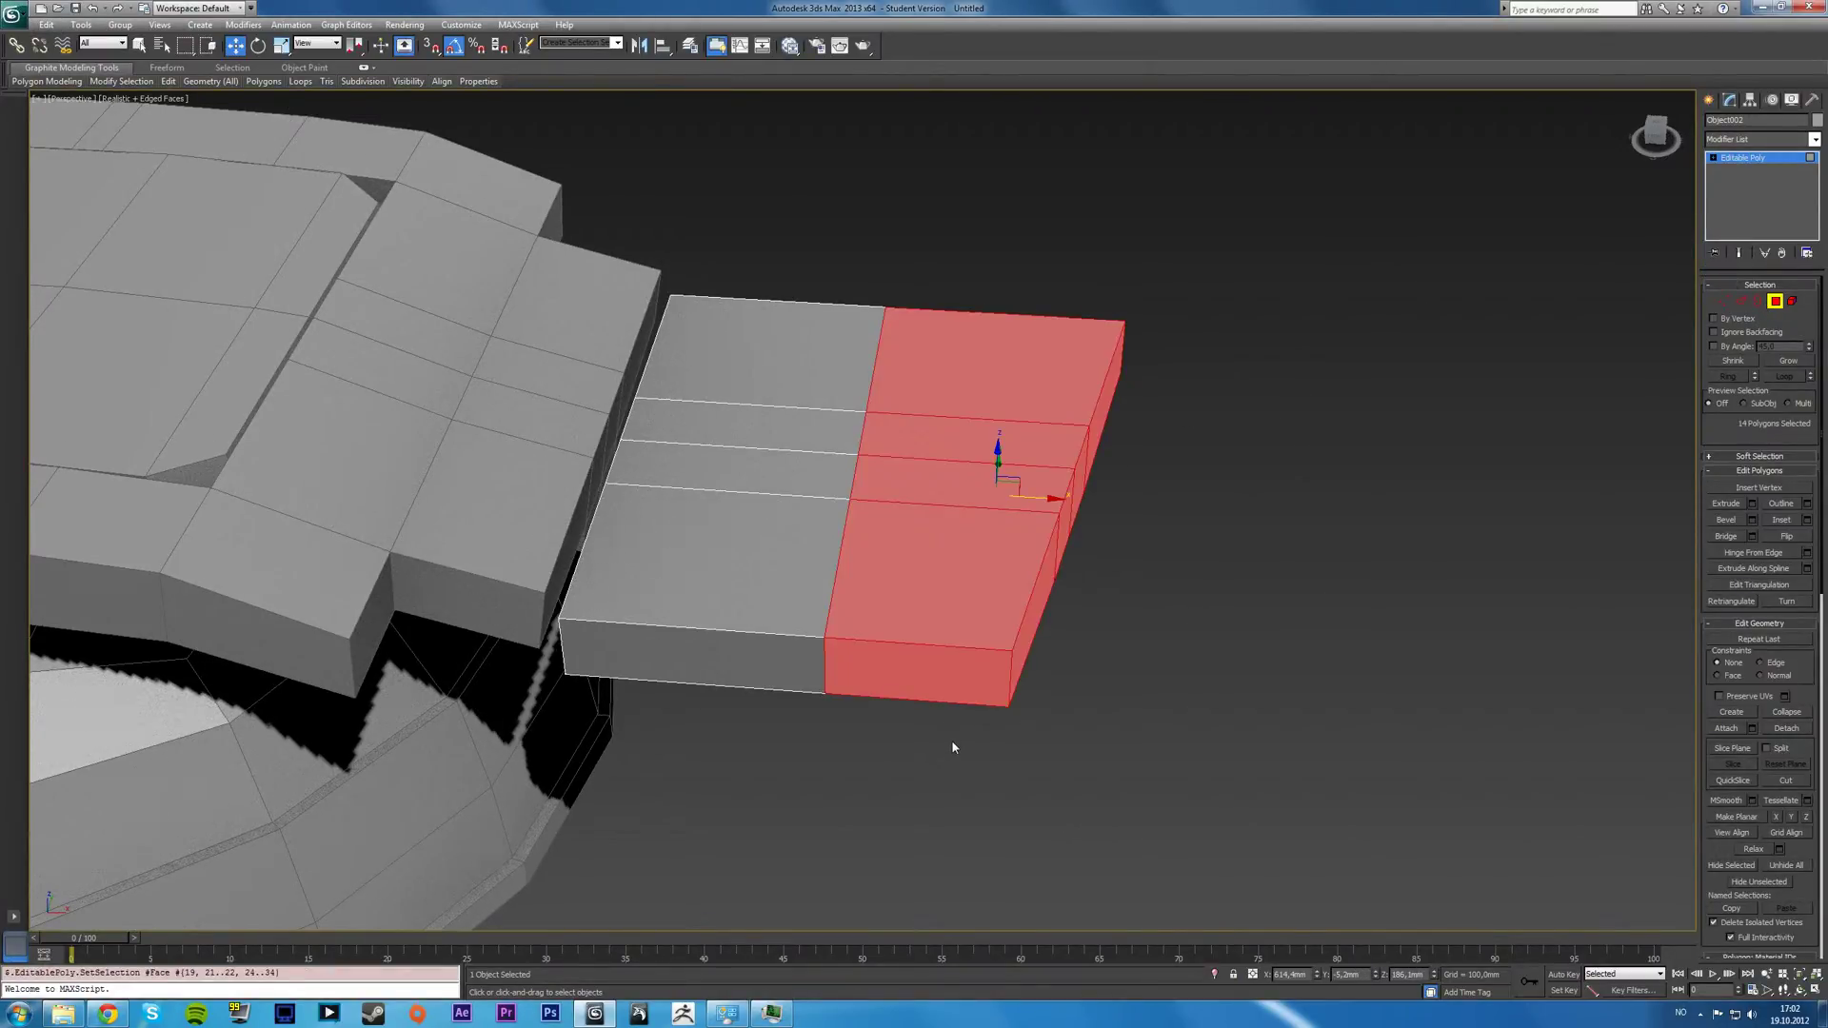
key(Delete)
alt+middle_drag(1095, 627, 1025, 612)
key(ctrl+z)
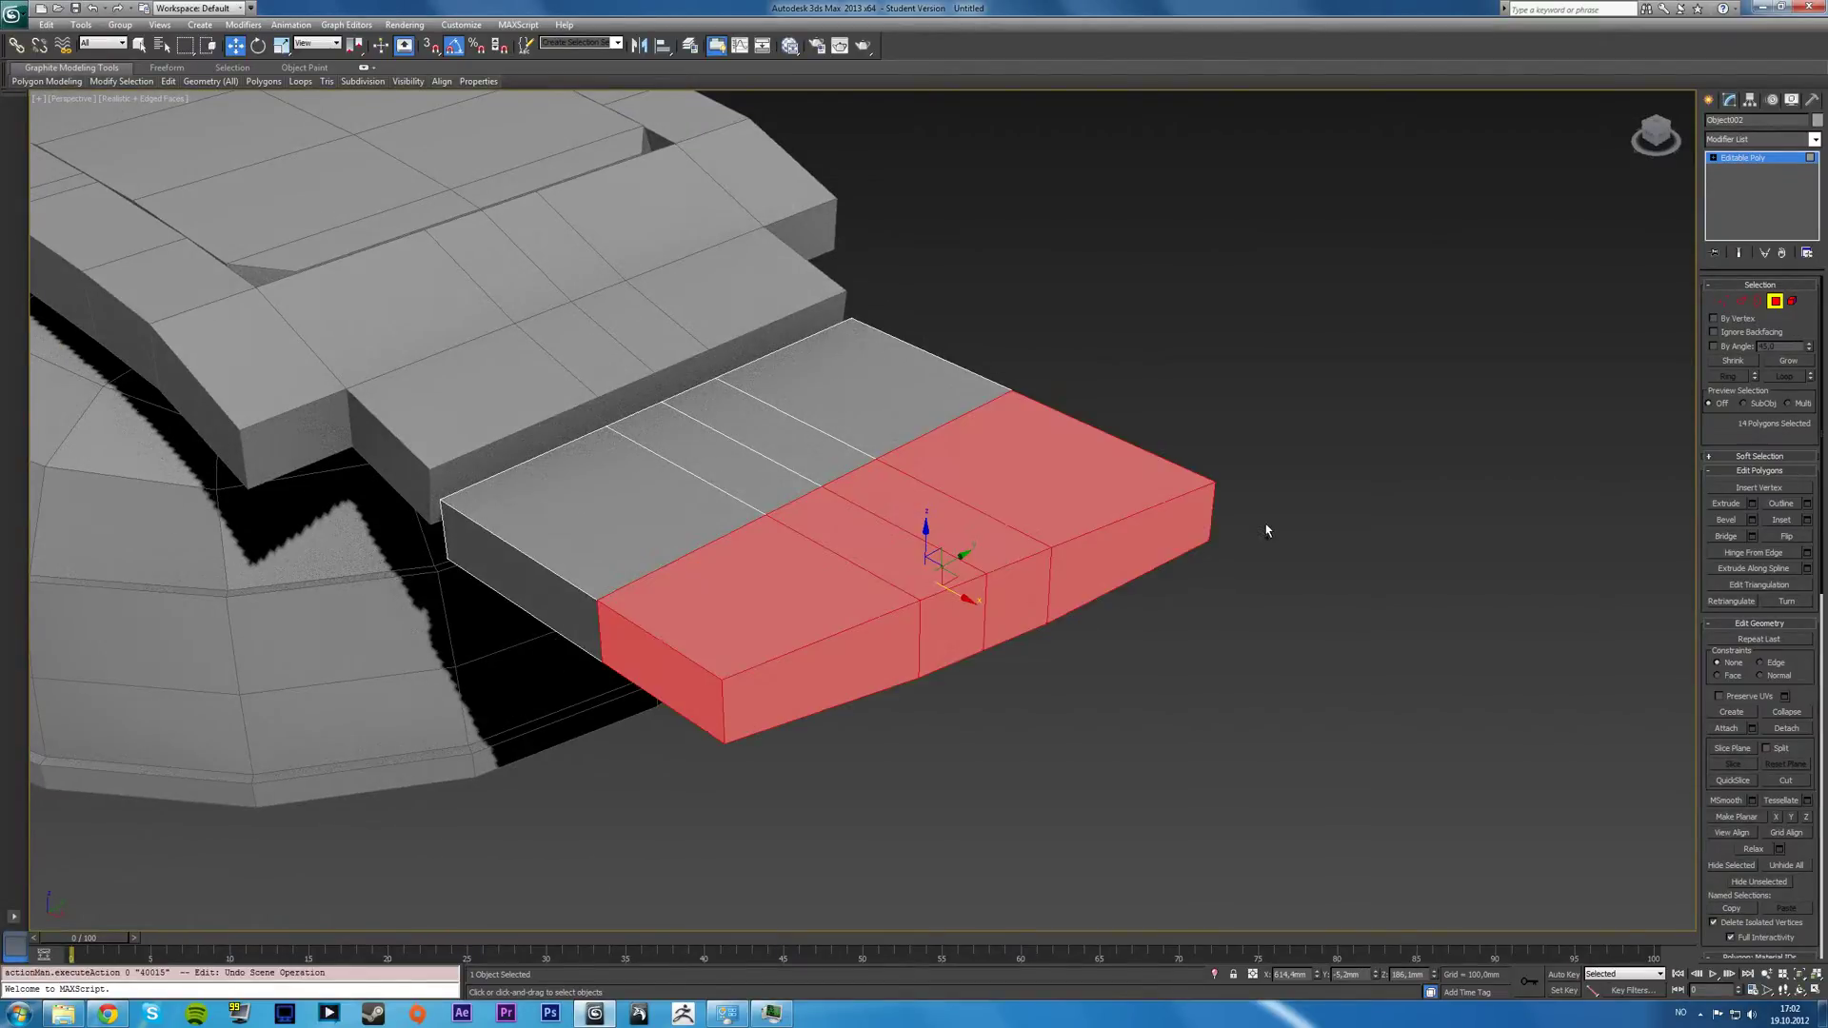
click(1301, 543)
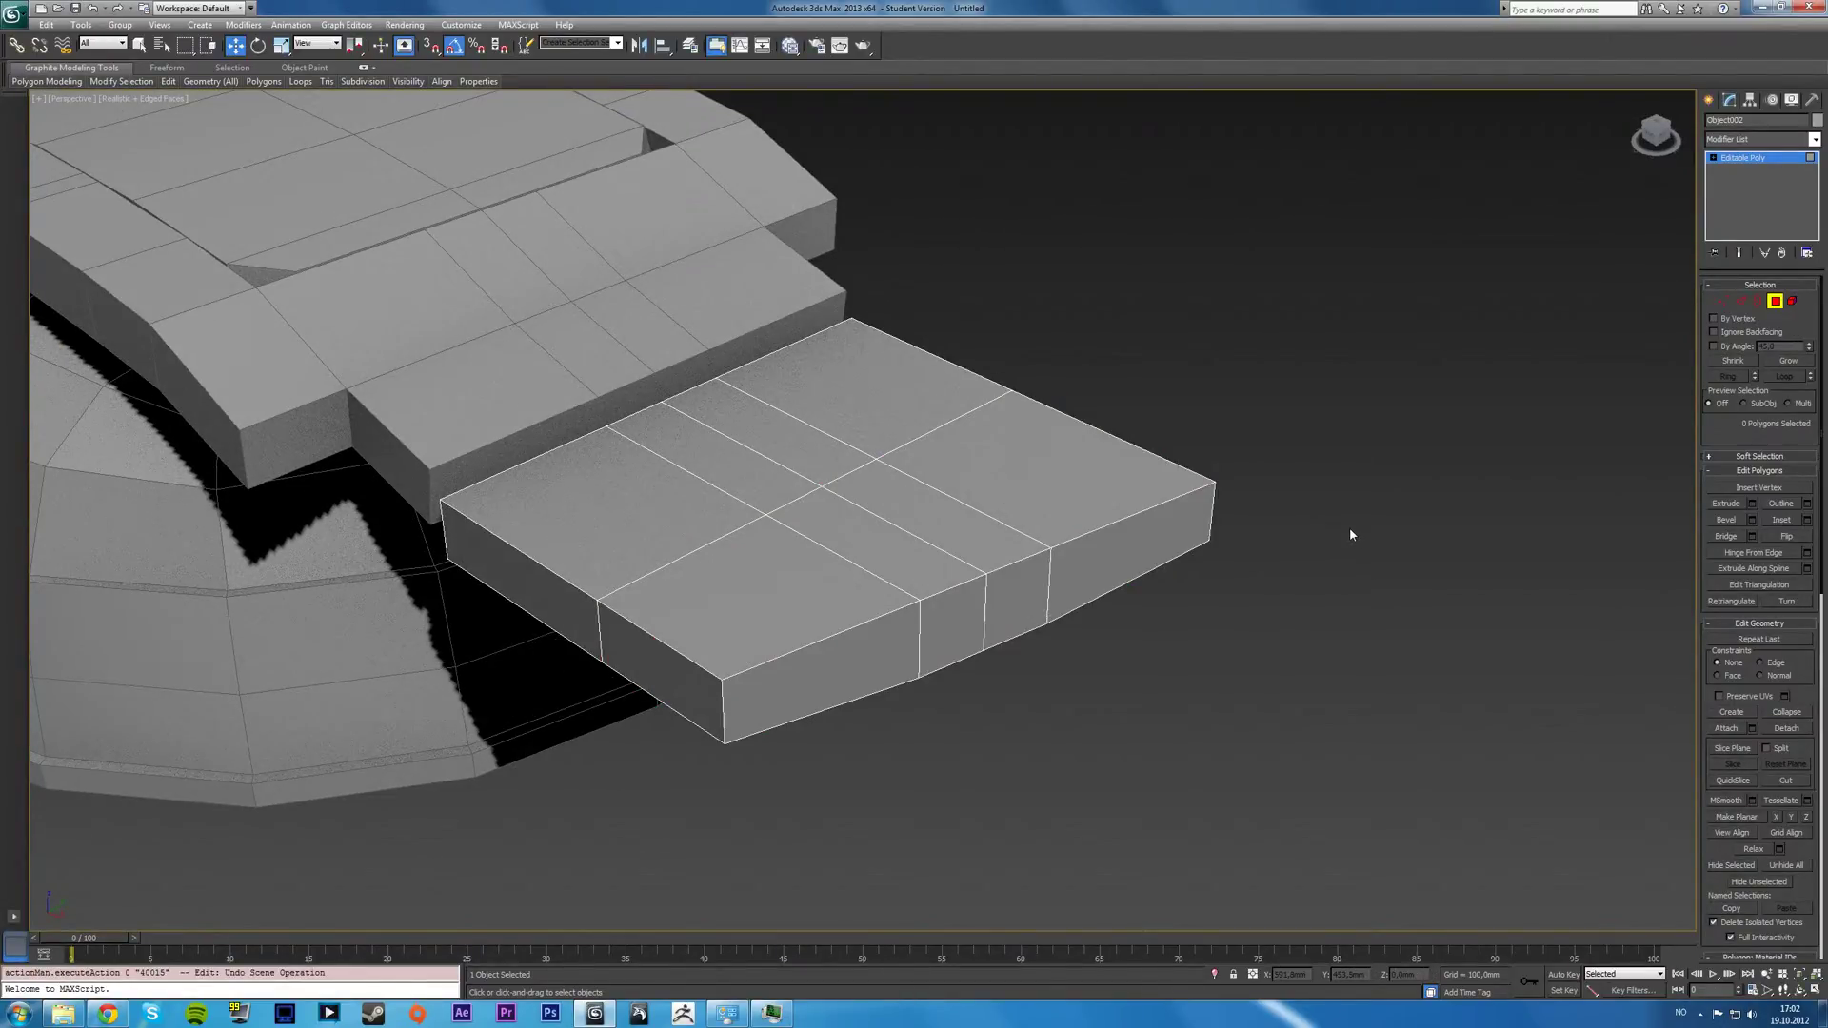
key(ctrl+z)
key(ctrl+z)
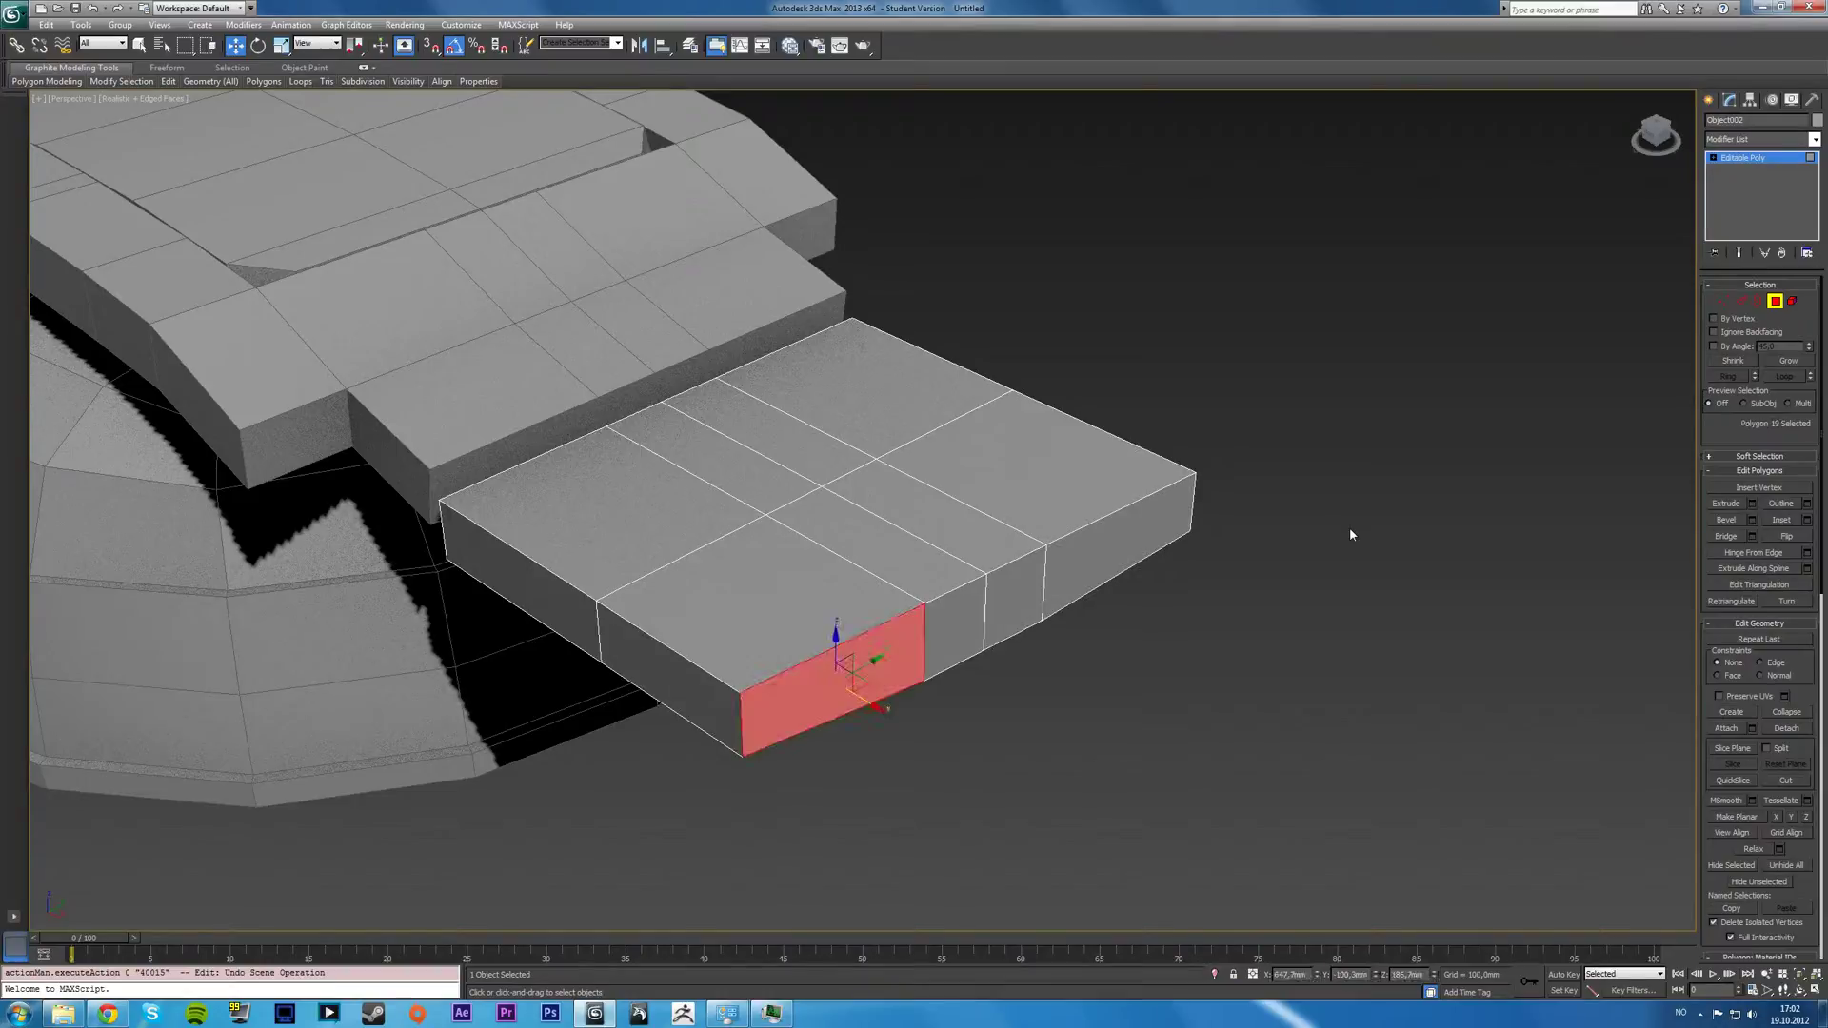
key(alt+w)
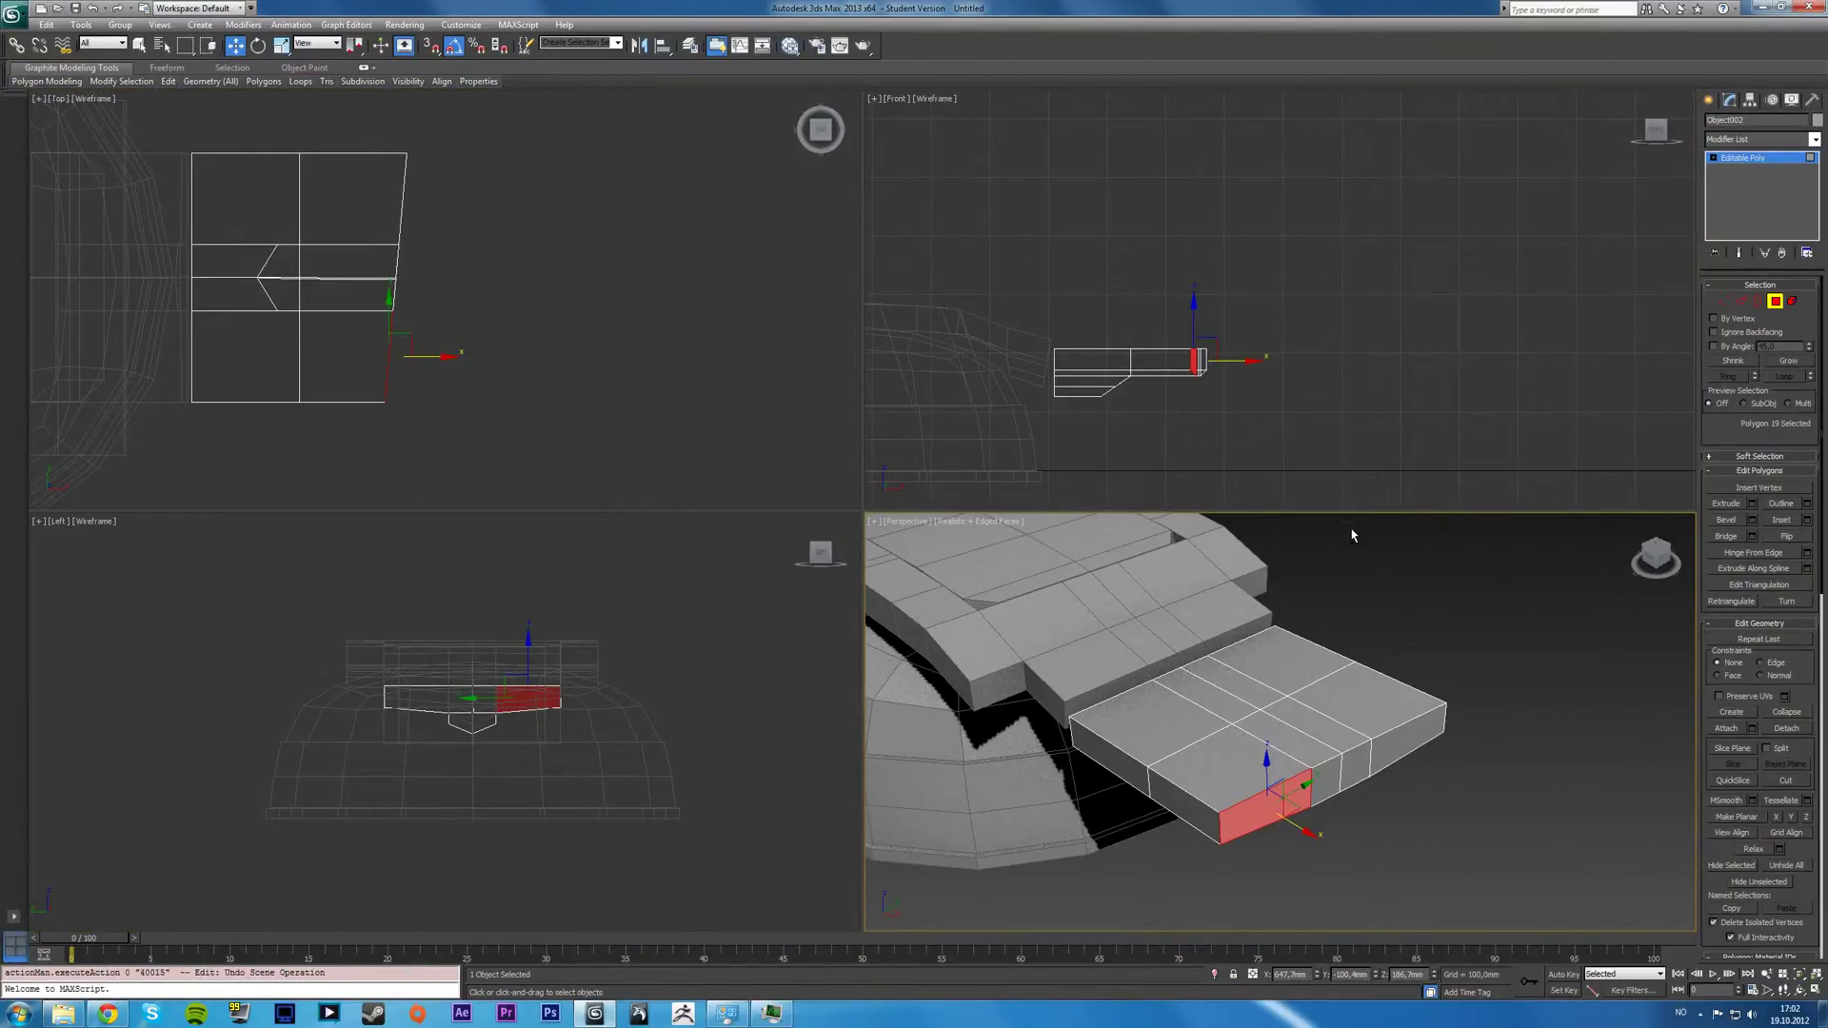
Undo back to the square-ended slab and return to Vertex level on the object.
key(ctrl+z)
key(ctrl+z)
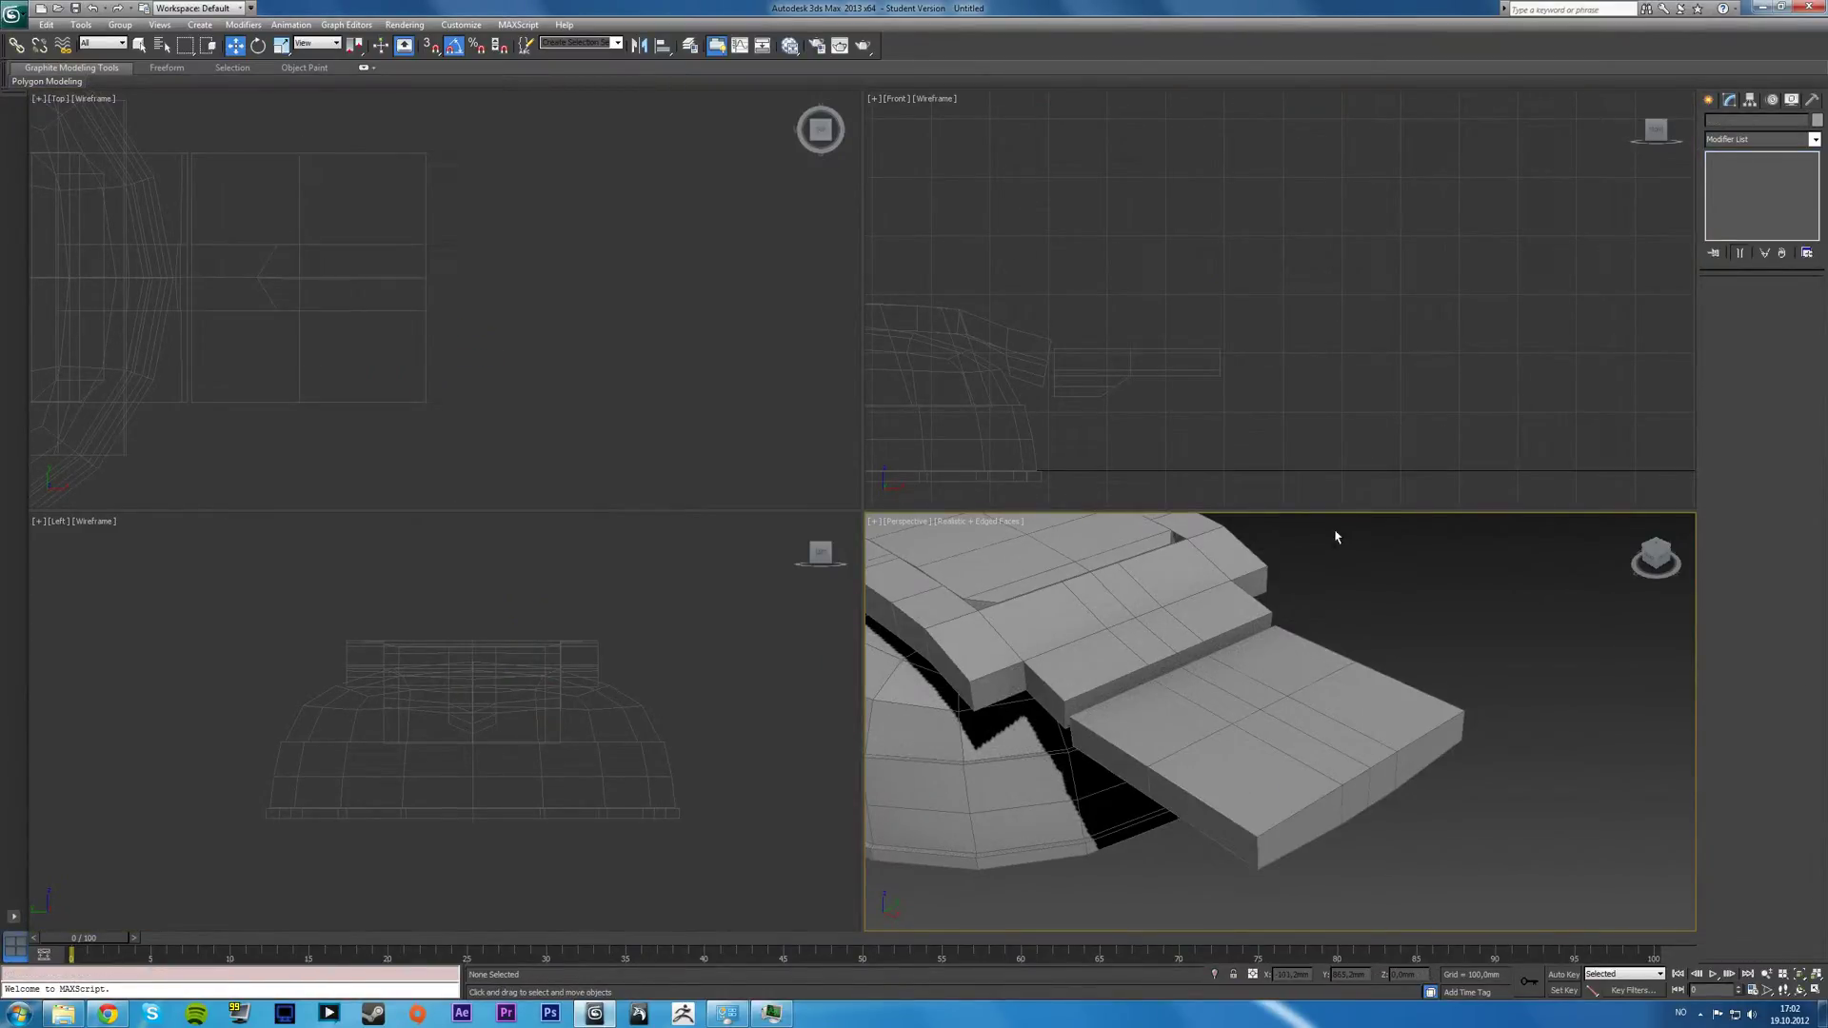
click(431, 378)
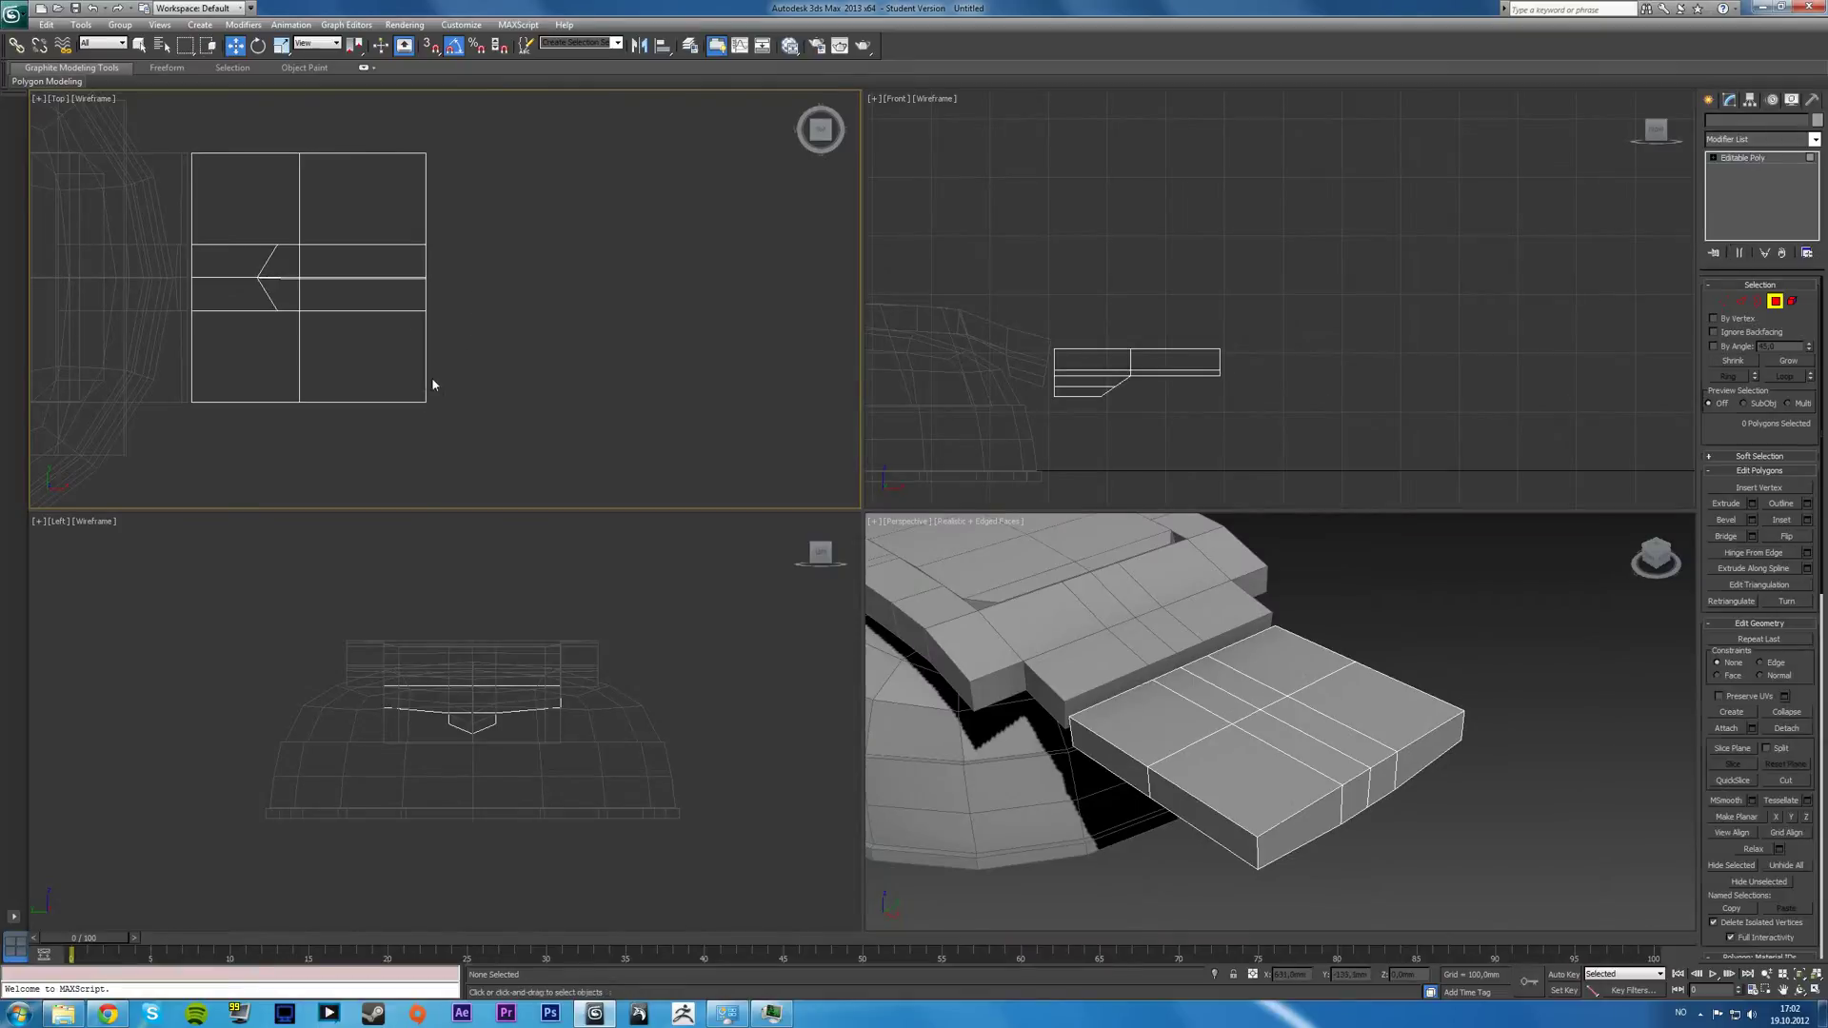
click(1725, 301)
Flatten the centre-line, lower and upper centre vertex rows with Make Planar Y.
drag(122, 277, 671, 306)
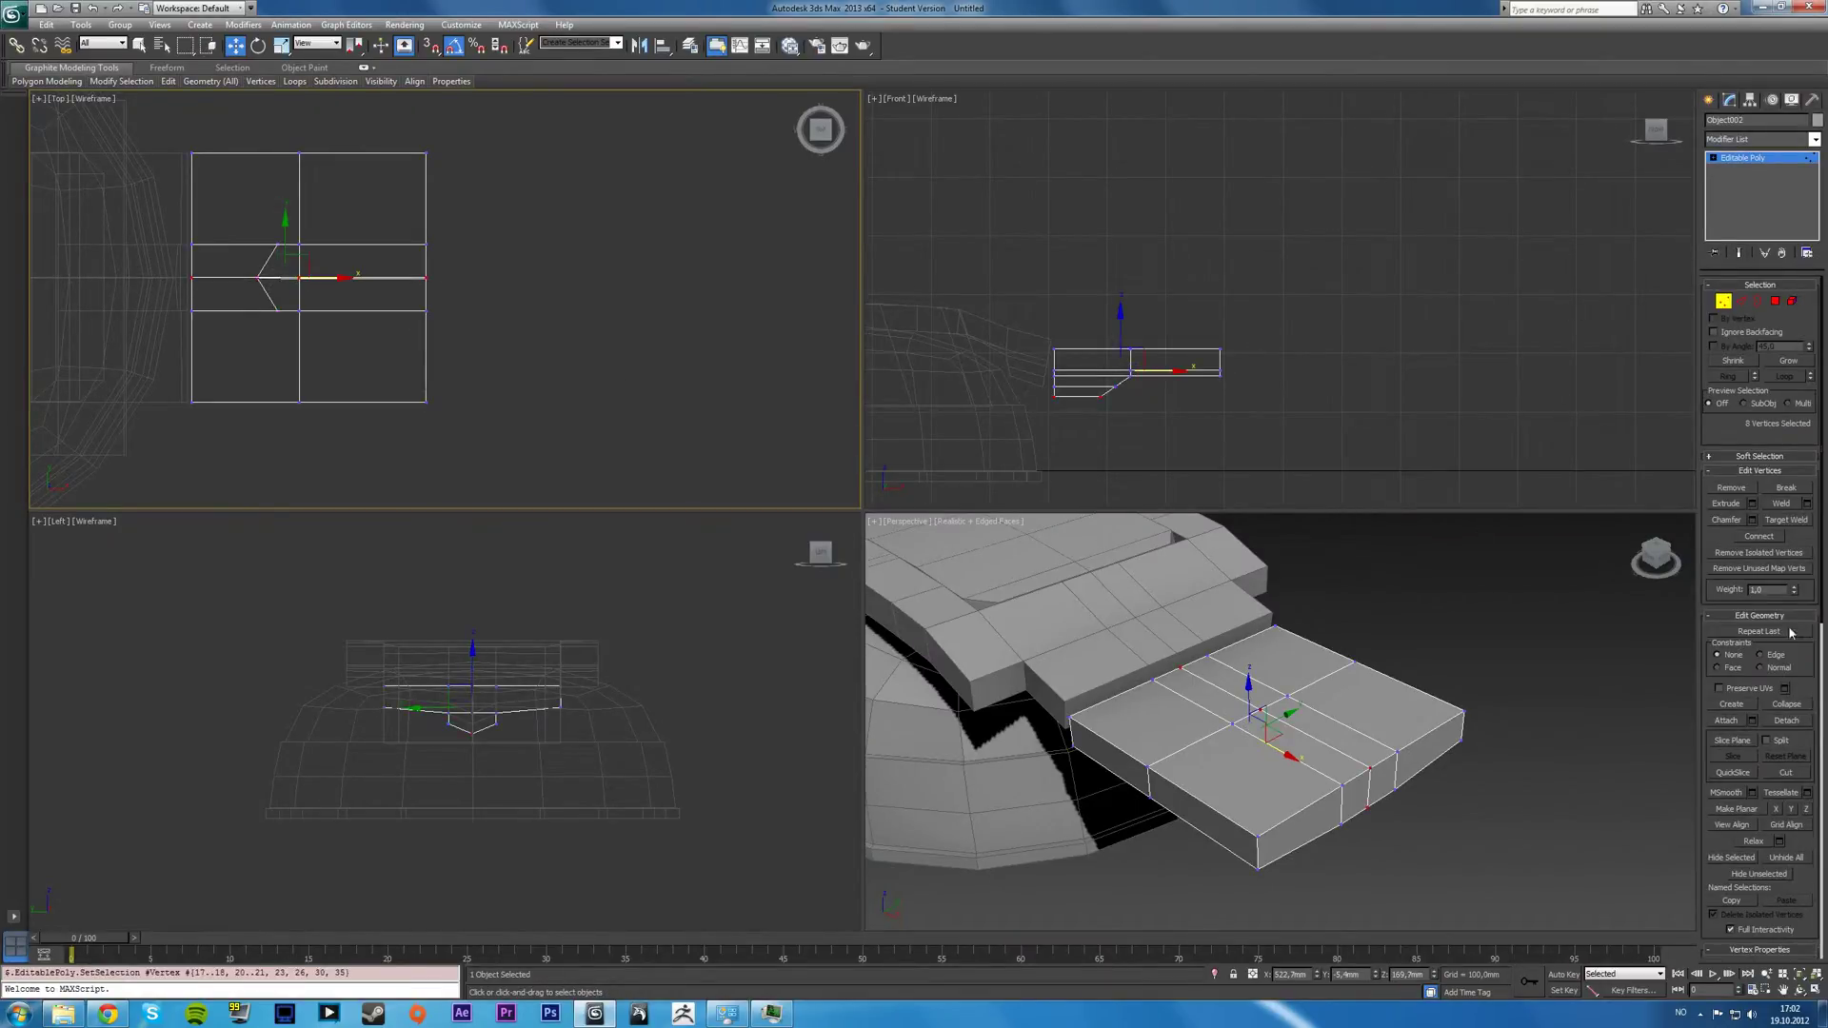
click(1791, 809)
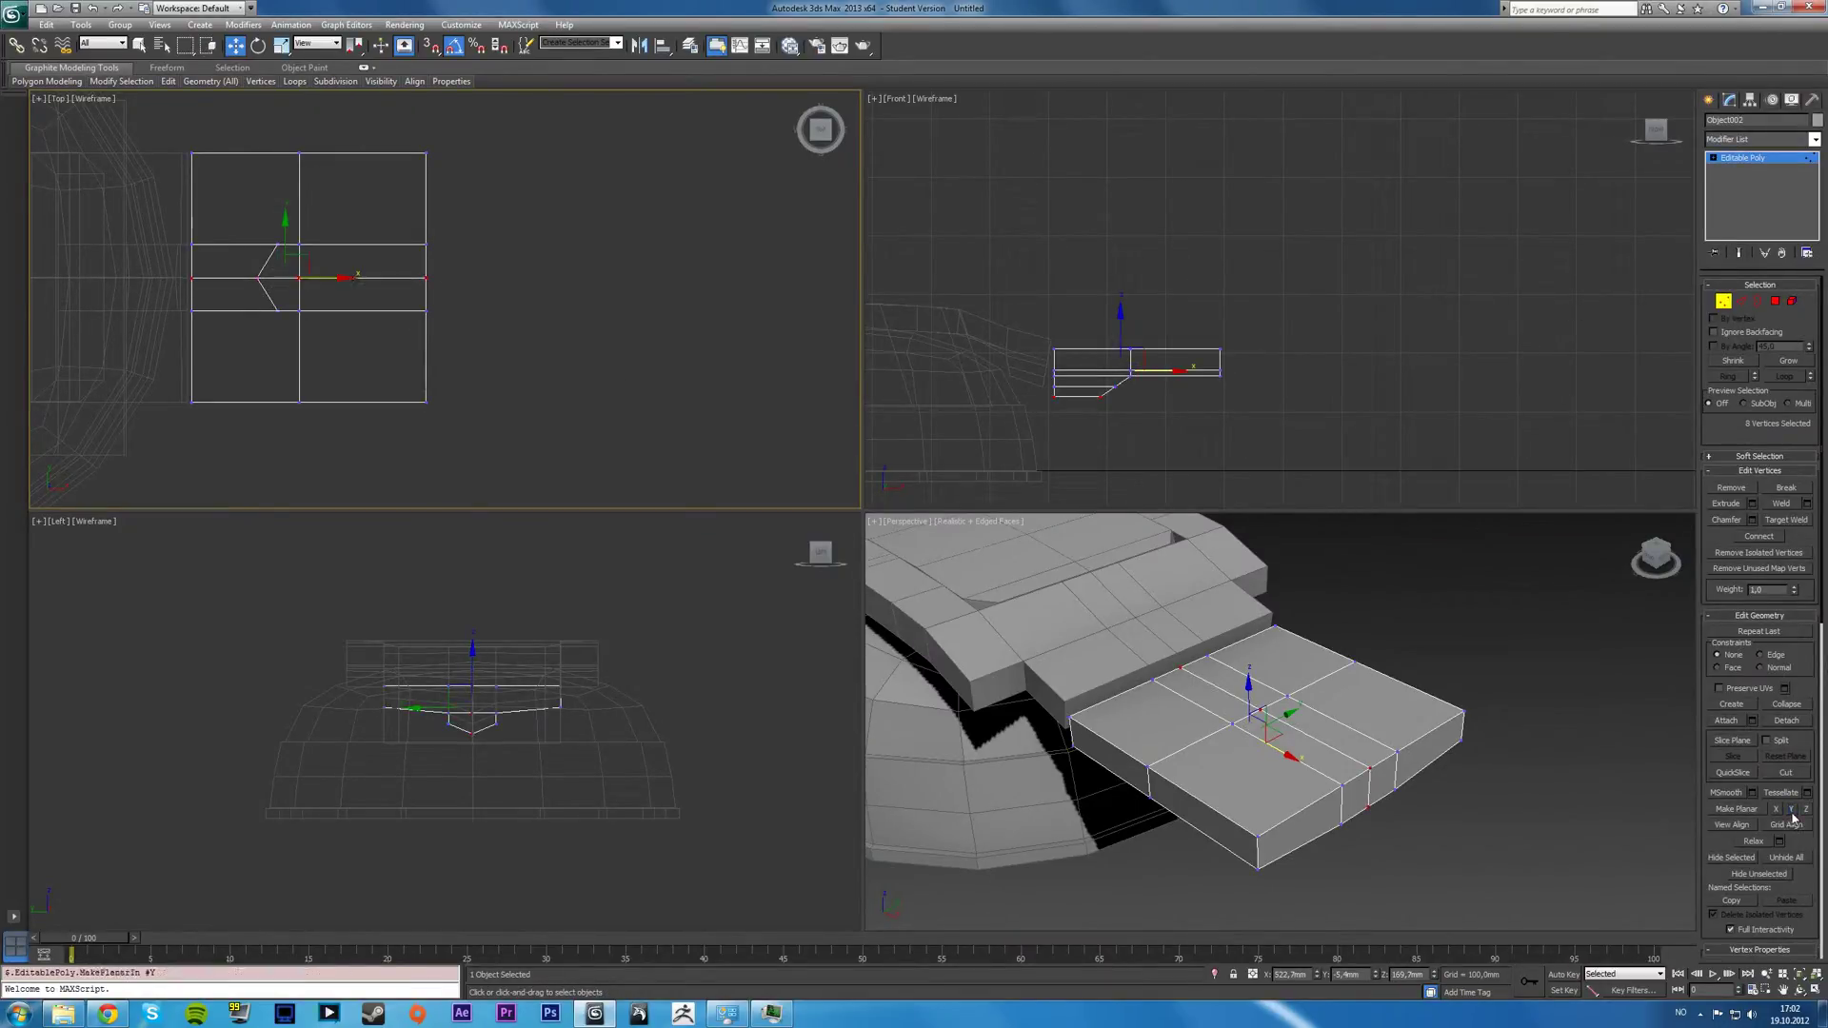
click(656, 414)
drag(187, 305, 533, 329)
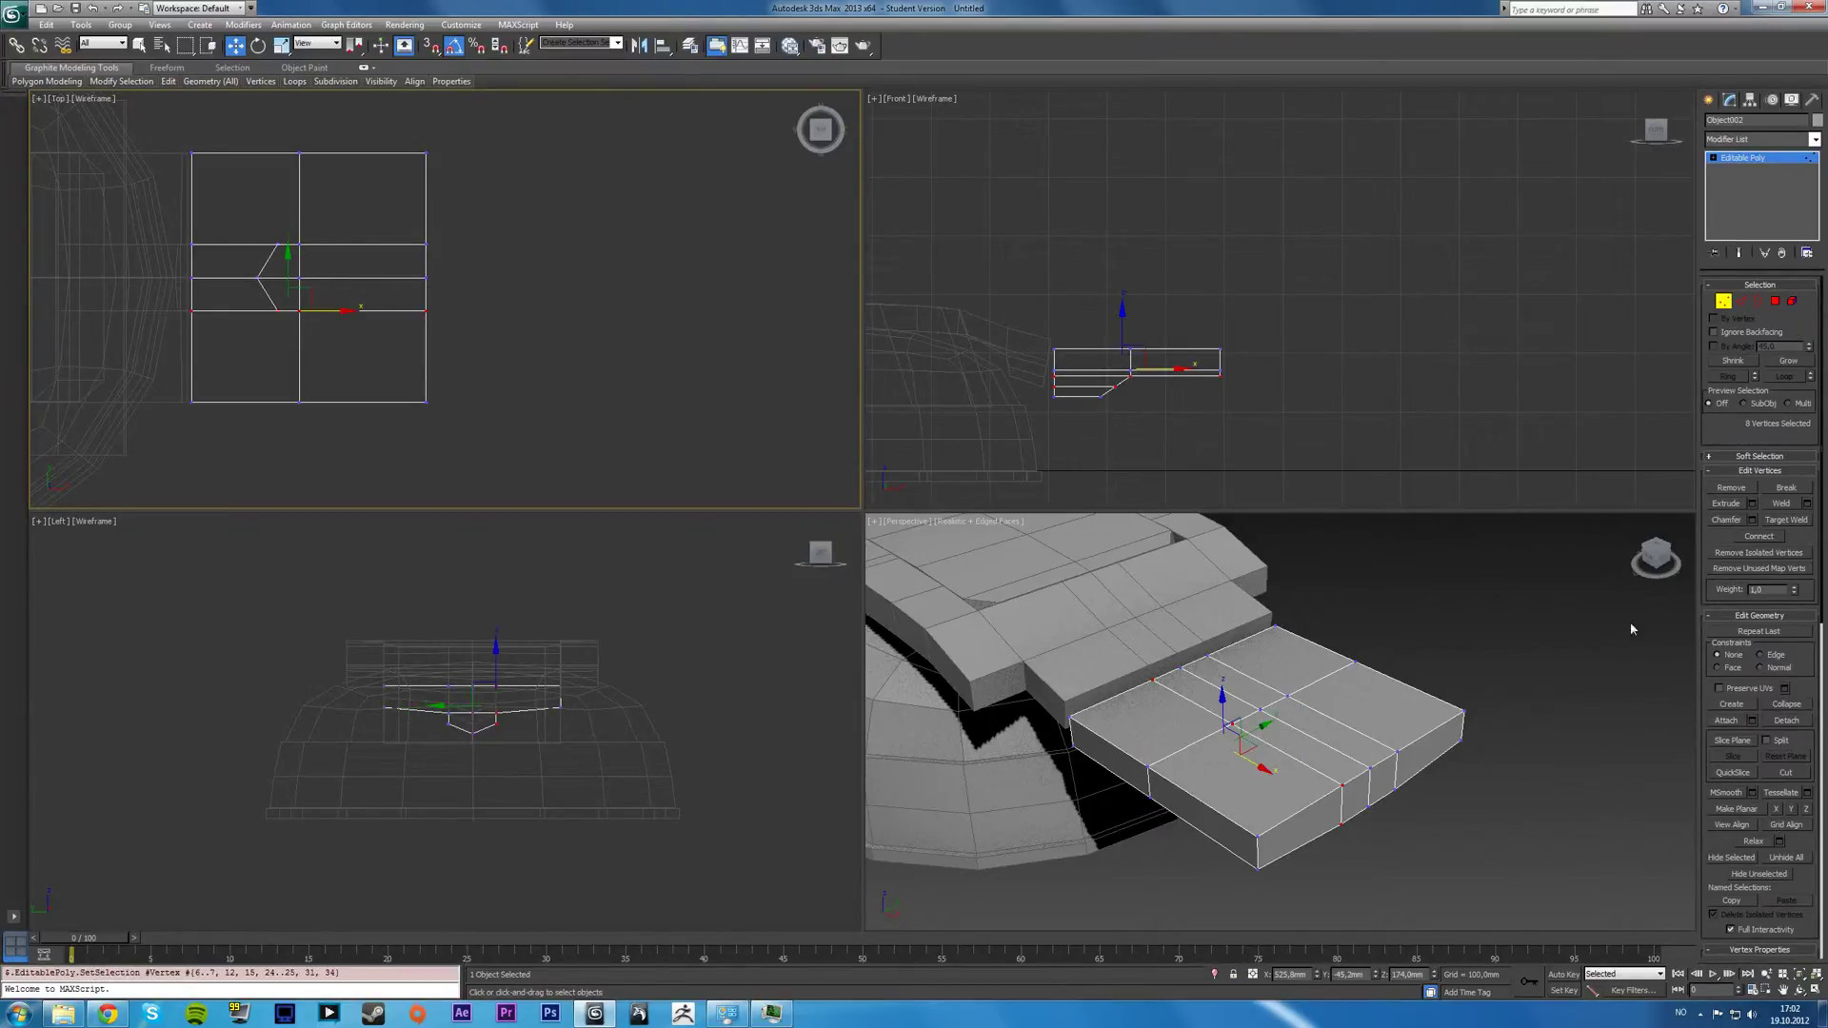
click(1792, 809)
drag(198, 227, 644, 259)
click(1791, 808)
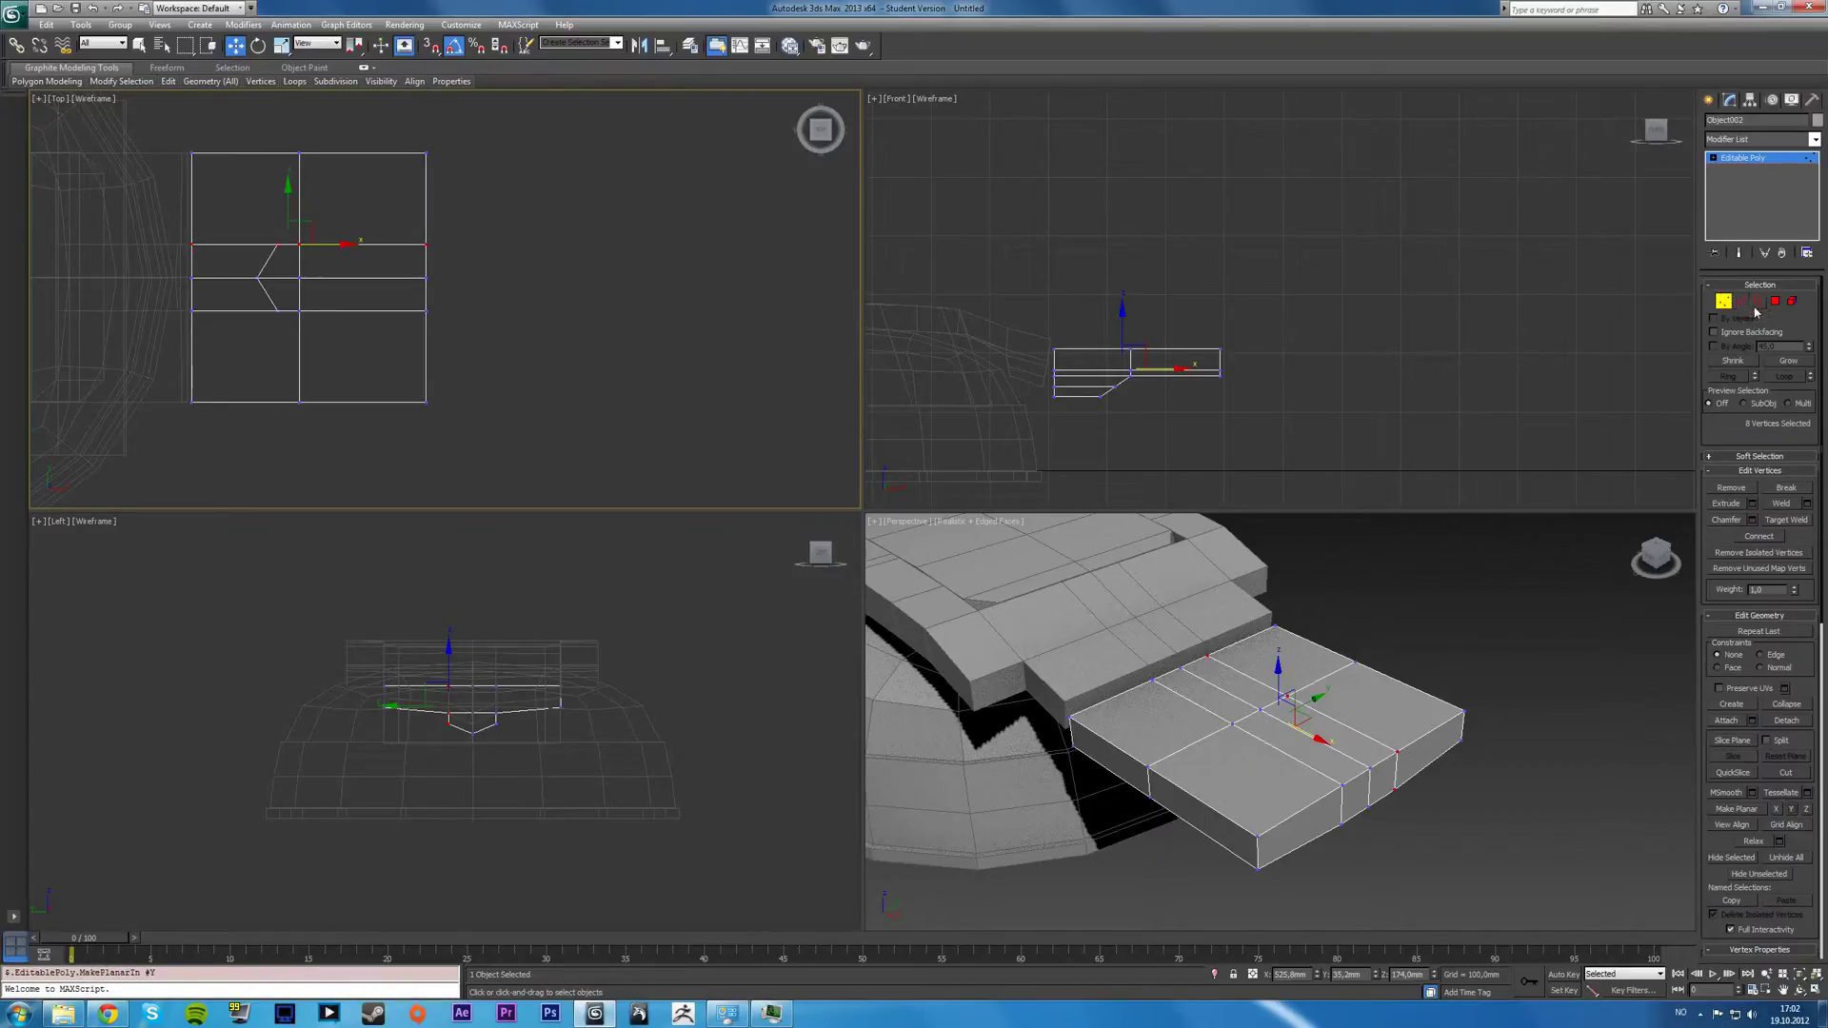
Move the far-end vertices left along X to shorten the slab, then orbit around it.
drag(384, 136, 573, 484)
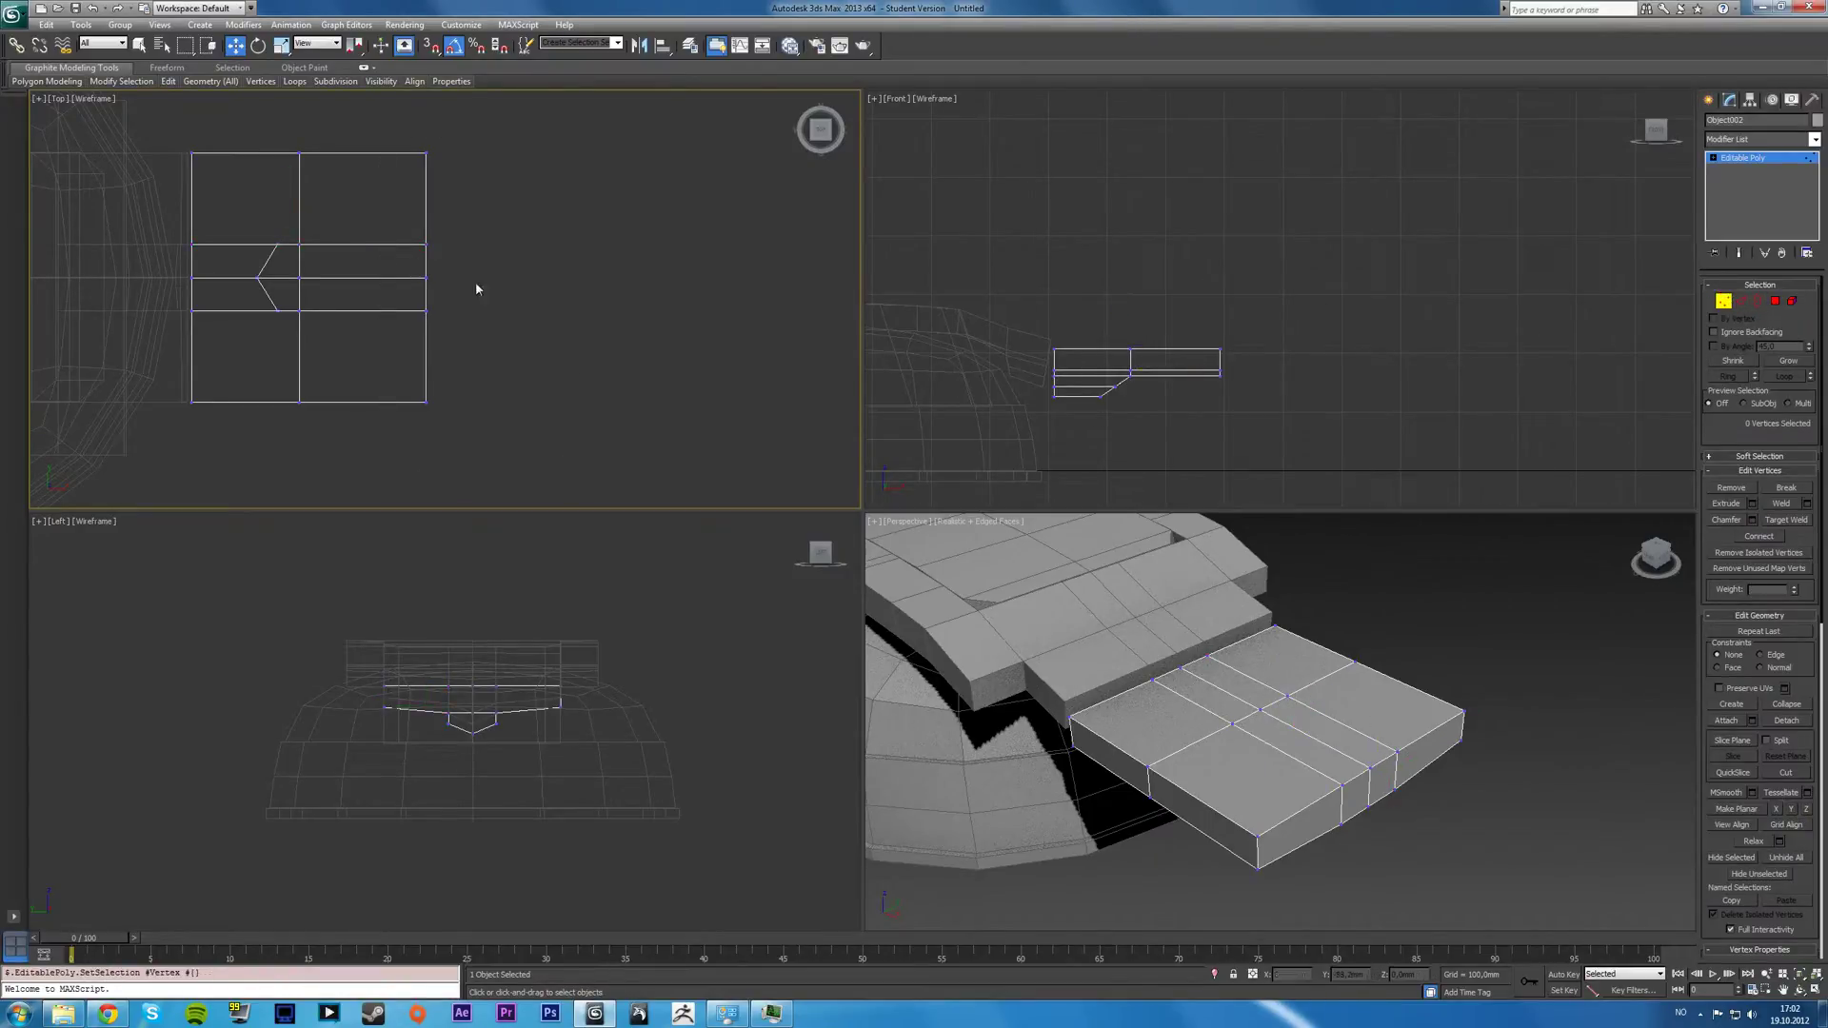
drag(478, 277, 372, 282)
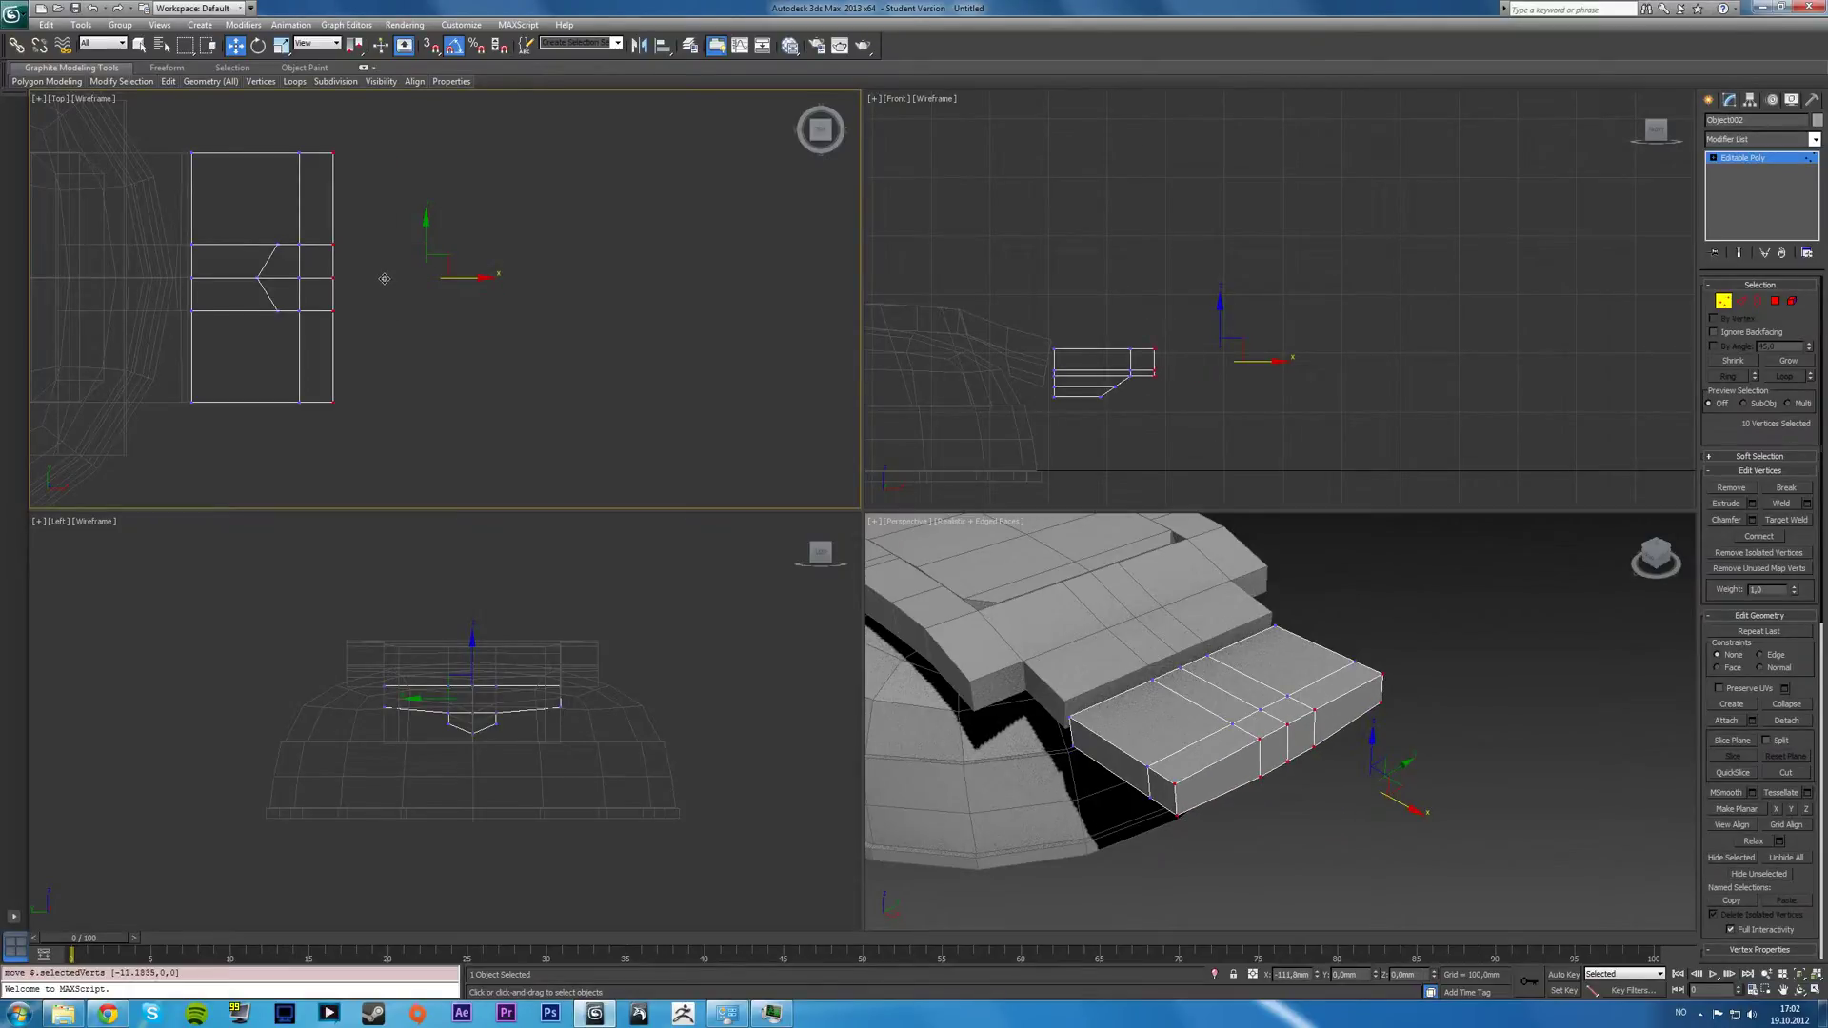
alt+middle_drag(434, 358, 407, 327)
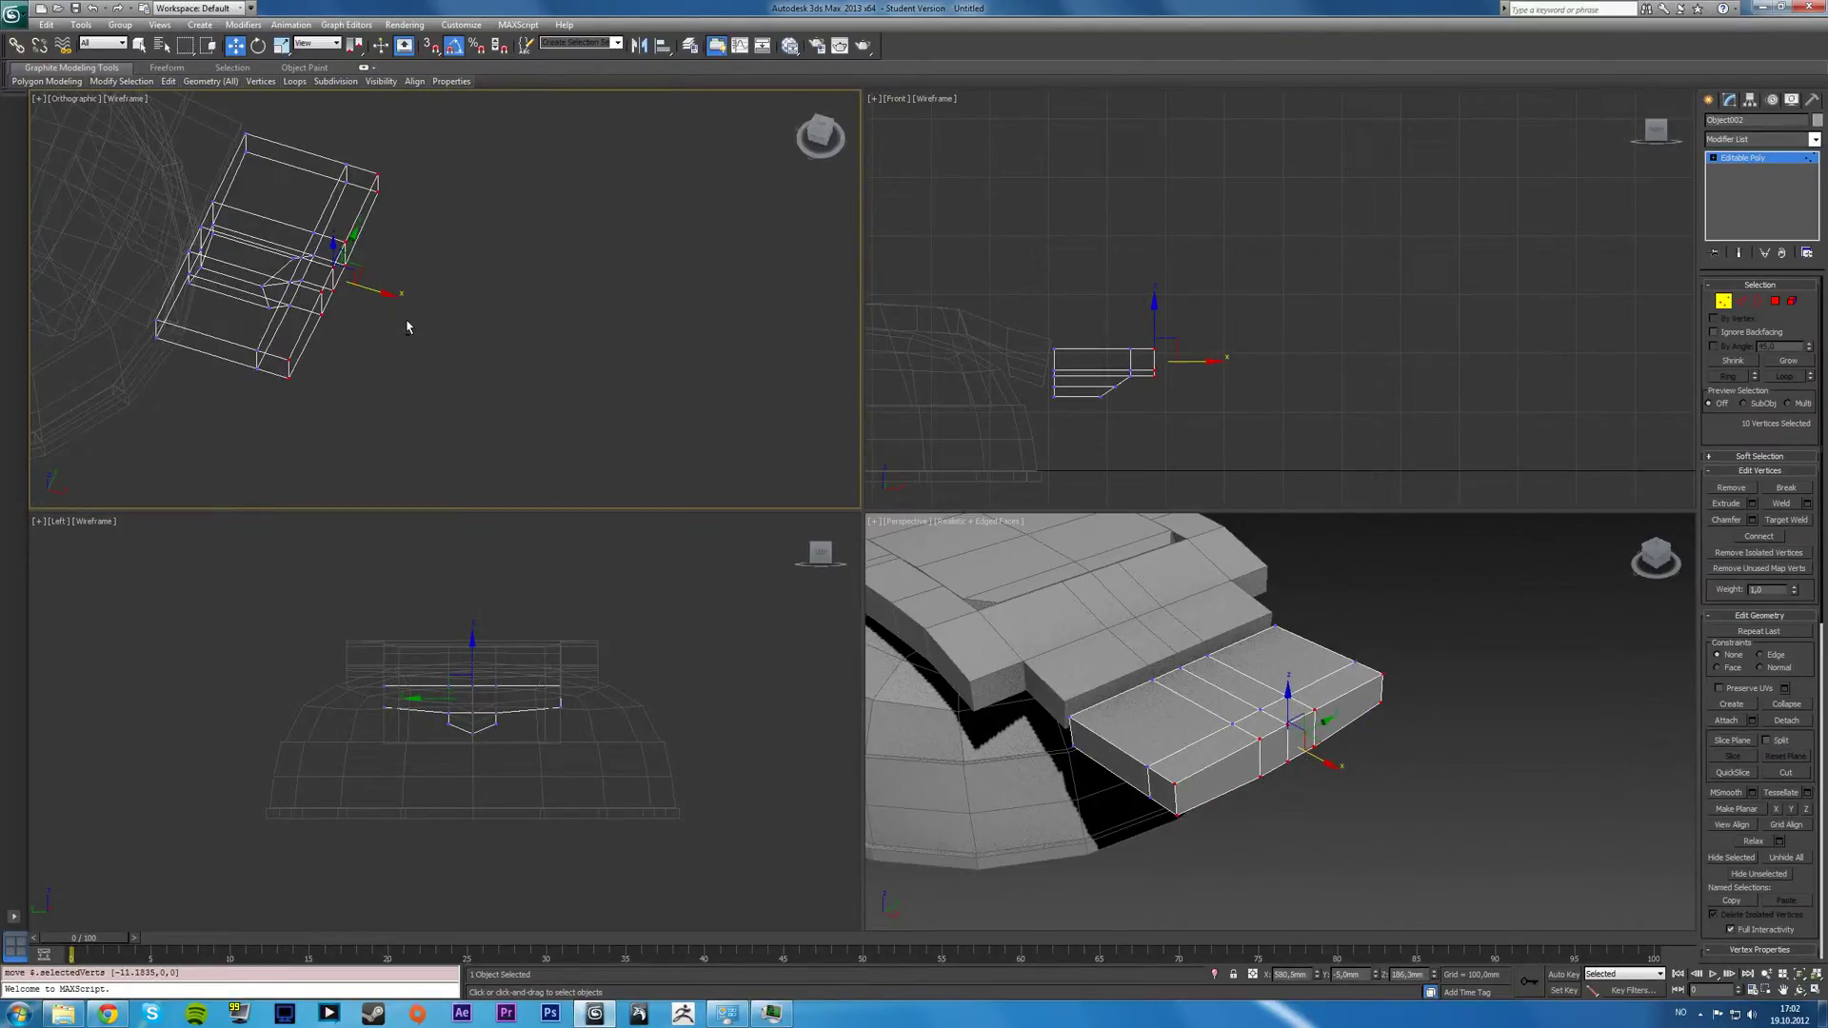
key(t)
middle_click(1152, 689)
key(alt+w)
alt+middle_drag(1134, 682, 1084, 613)
Select and deselect the slab element, then switch to Polygon level.
key(5)
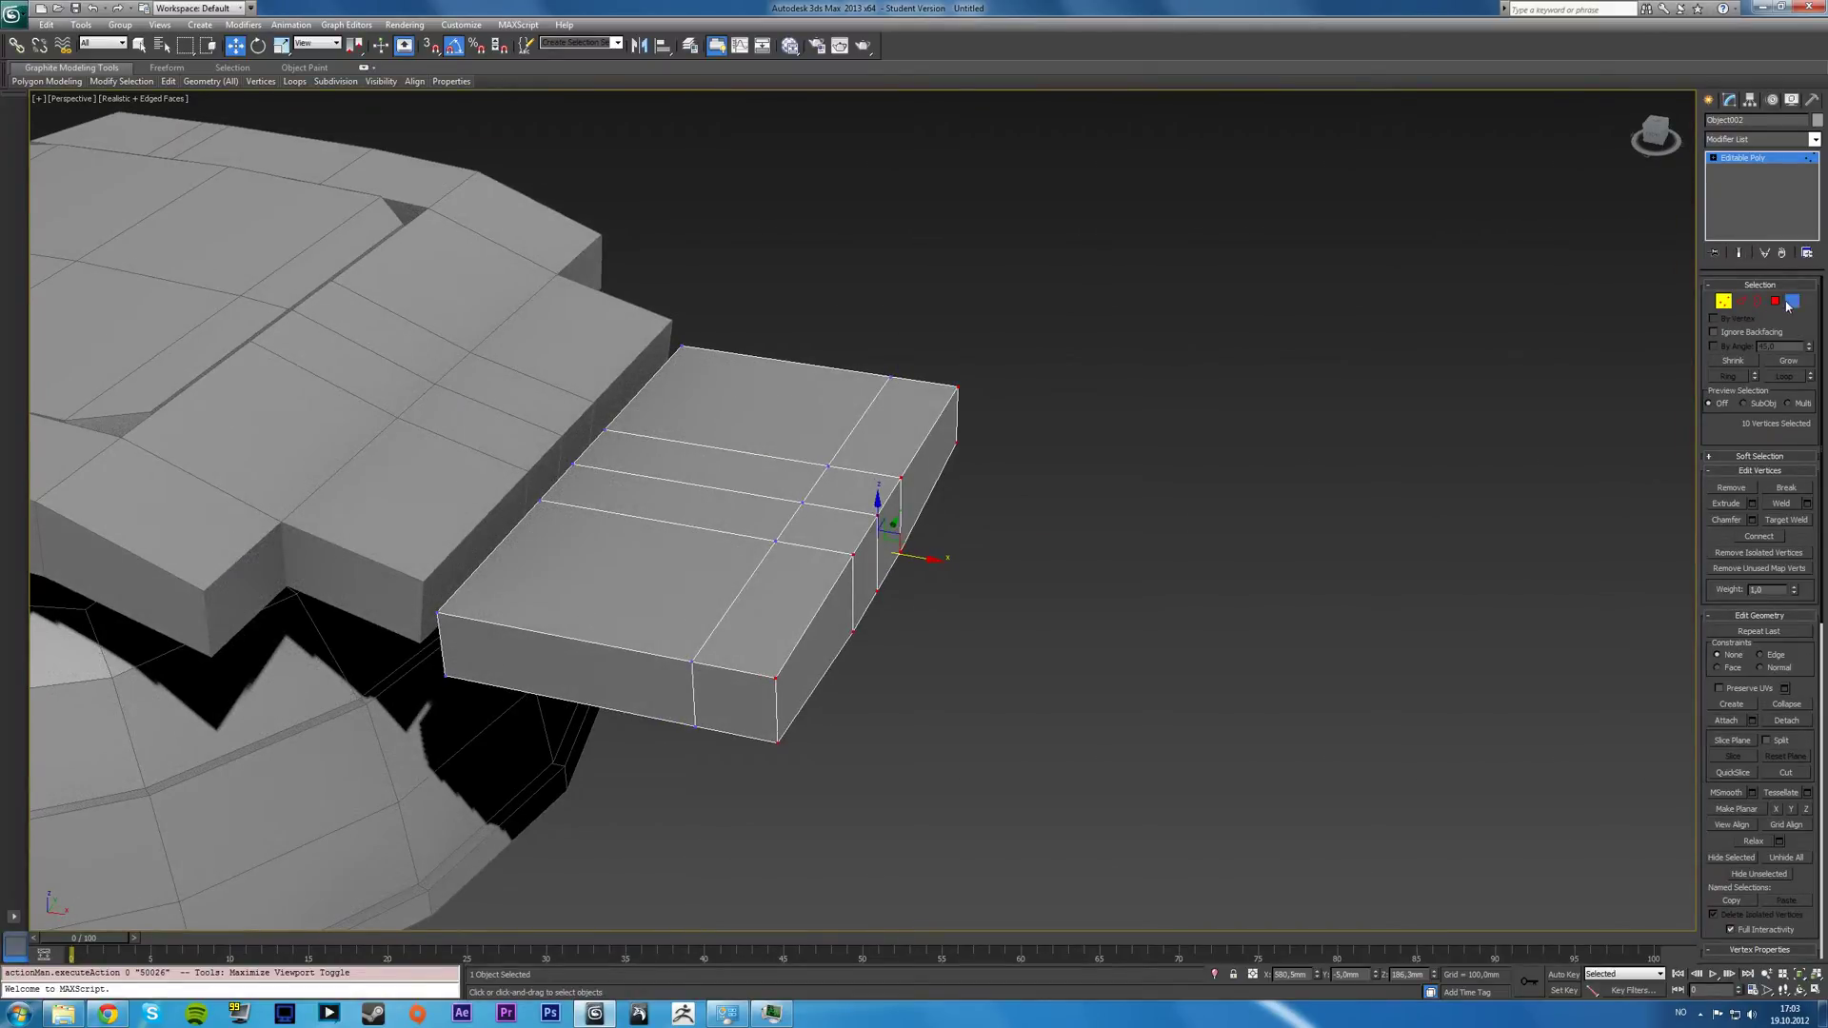
click(825, 613)
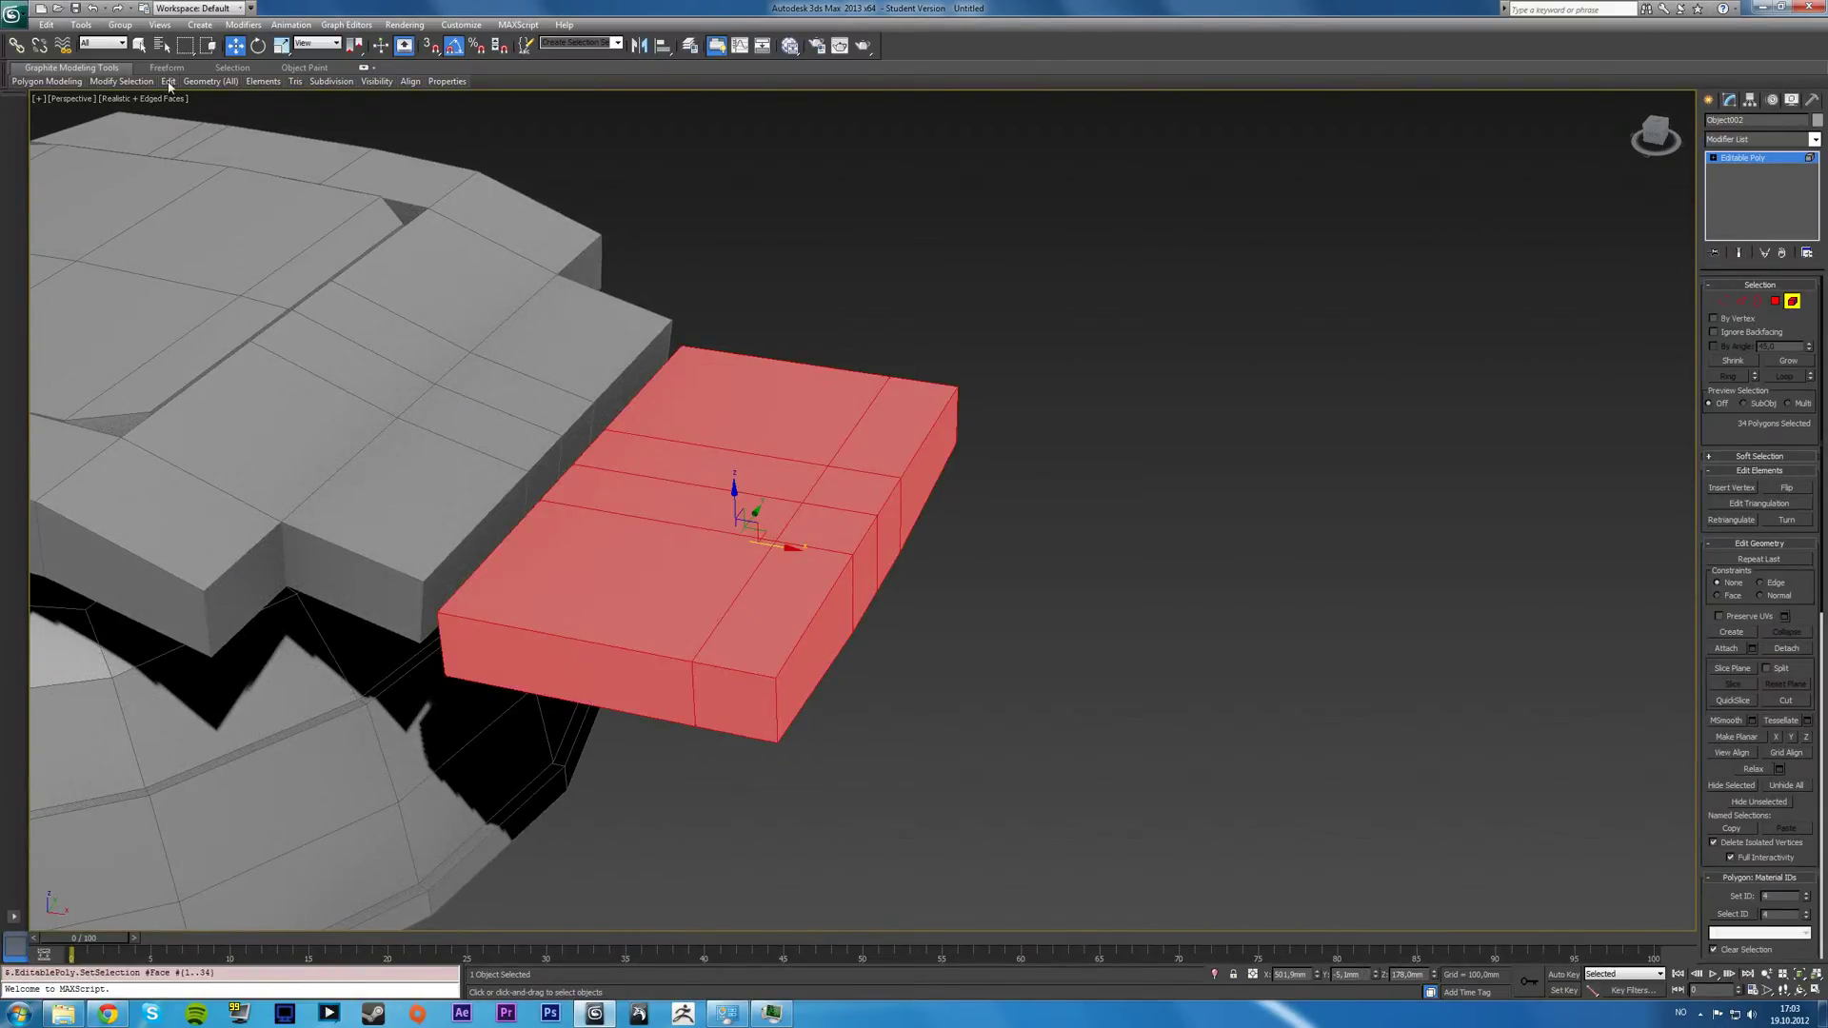
click(139, 45)
click(942, 481)
click(906, 462)
click(920, 511)
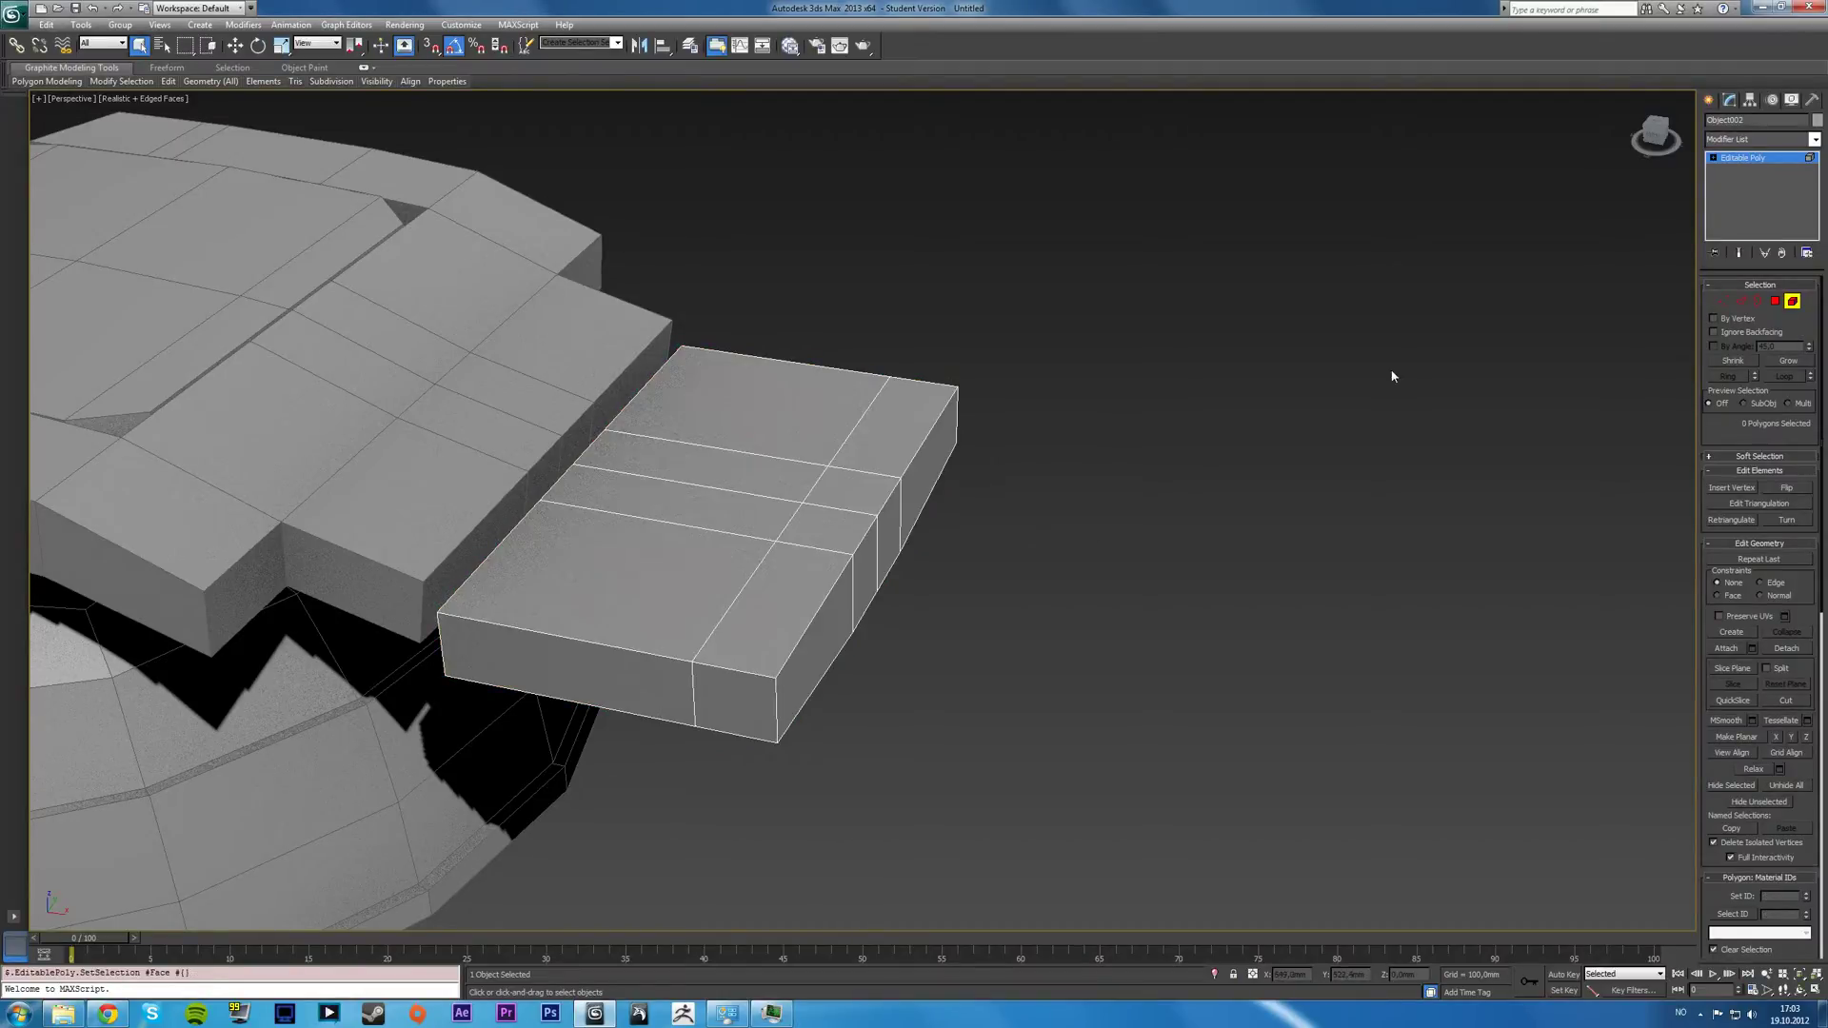
click(1775, 300)
Grow a selection over the end strip faces and extrude them 152.6 mm outward.
click(926, 442)
click(891, 535)
click(850, 602)
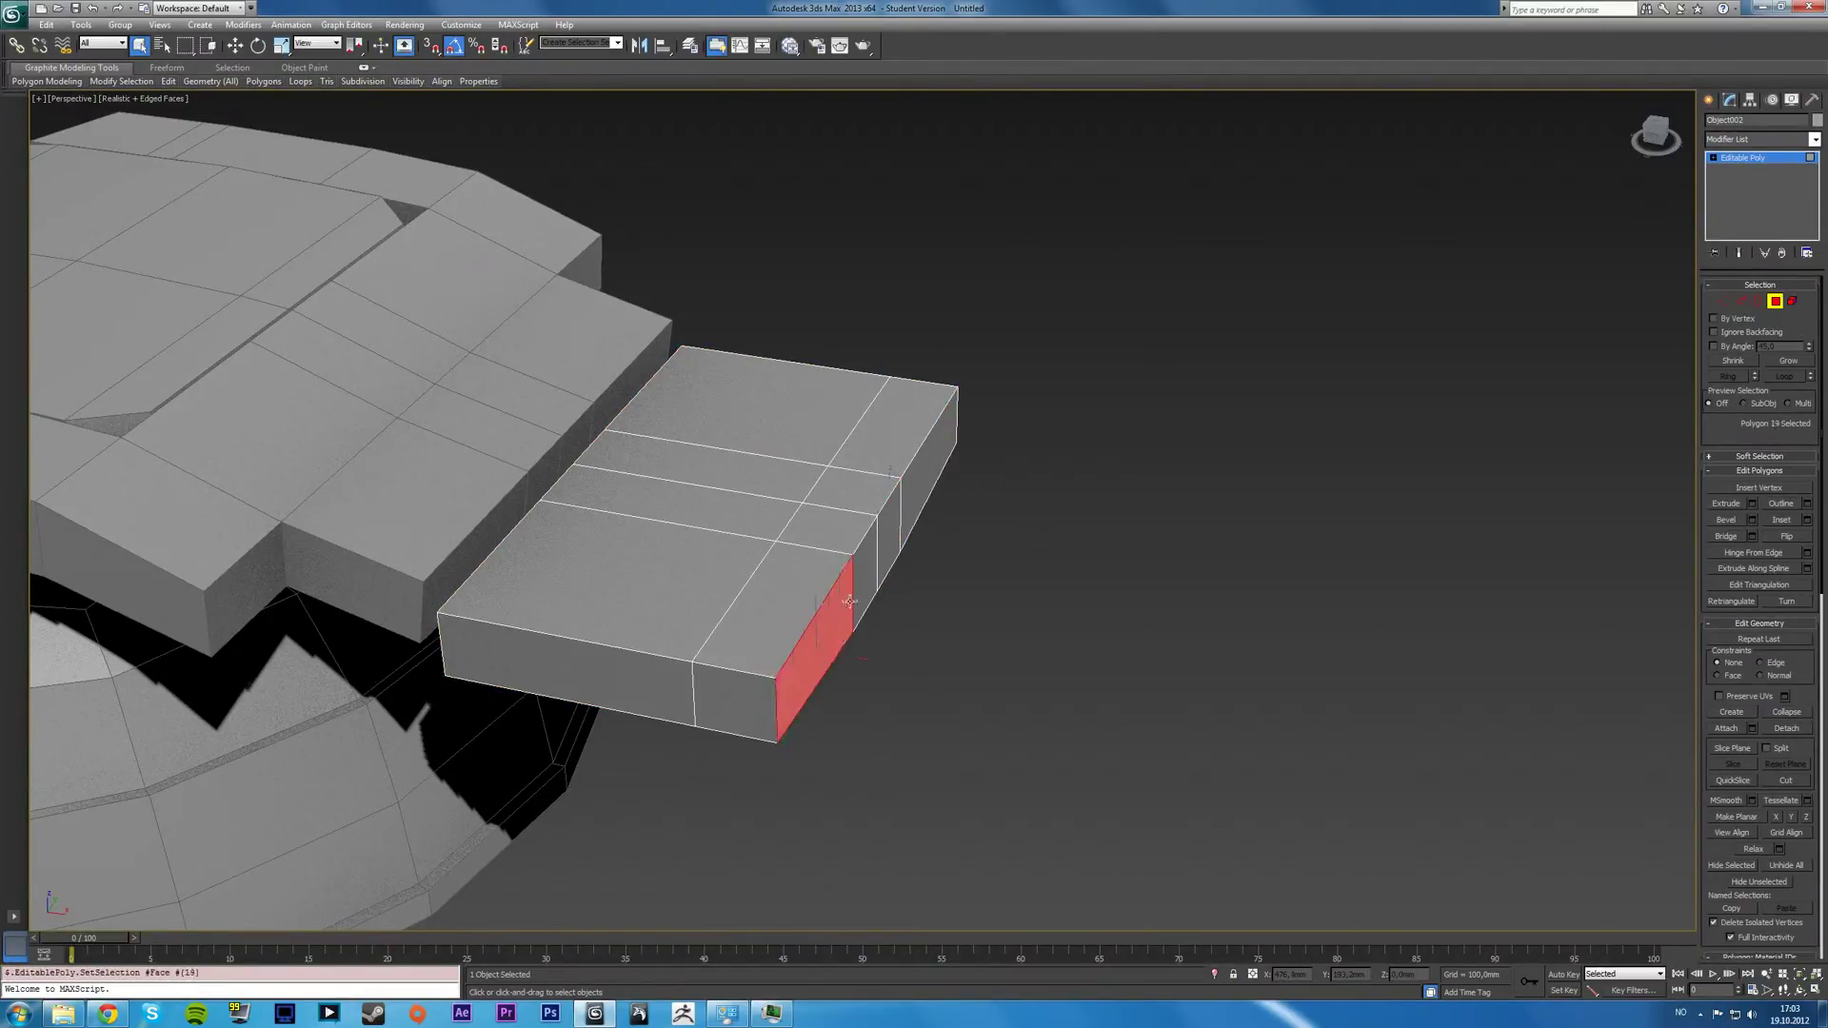
shift+click(868, 580)
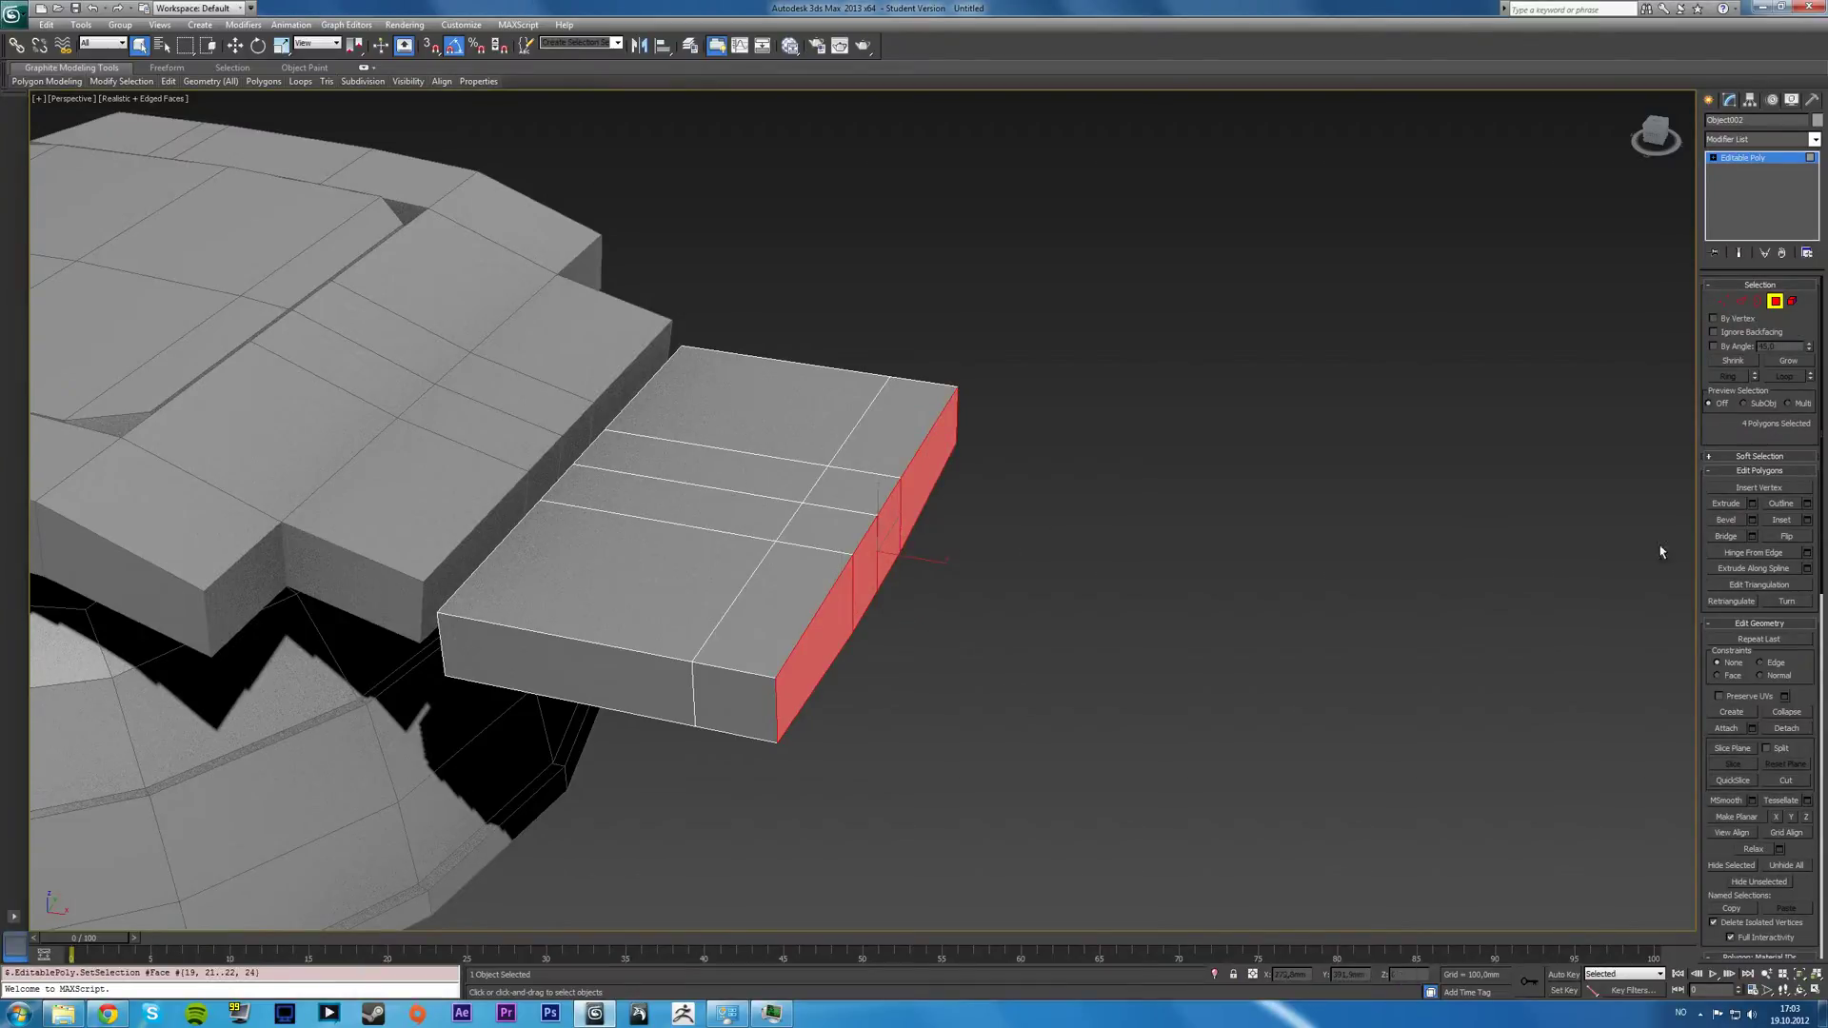
click(1752, 502)
alt+middle_drag(1156, 482, 1124, 455)
click(870, 559)
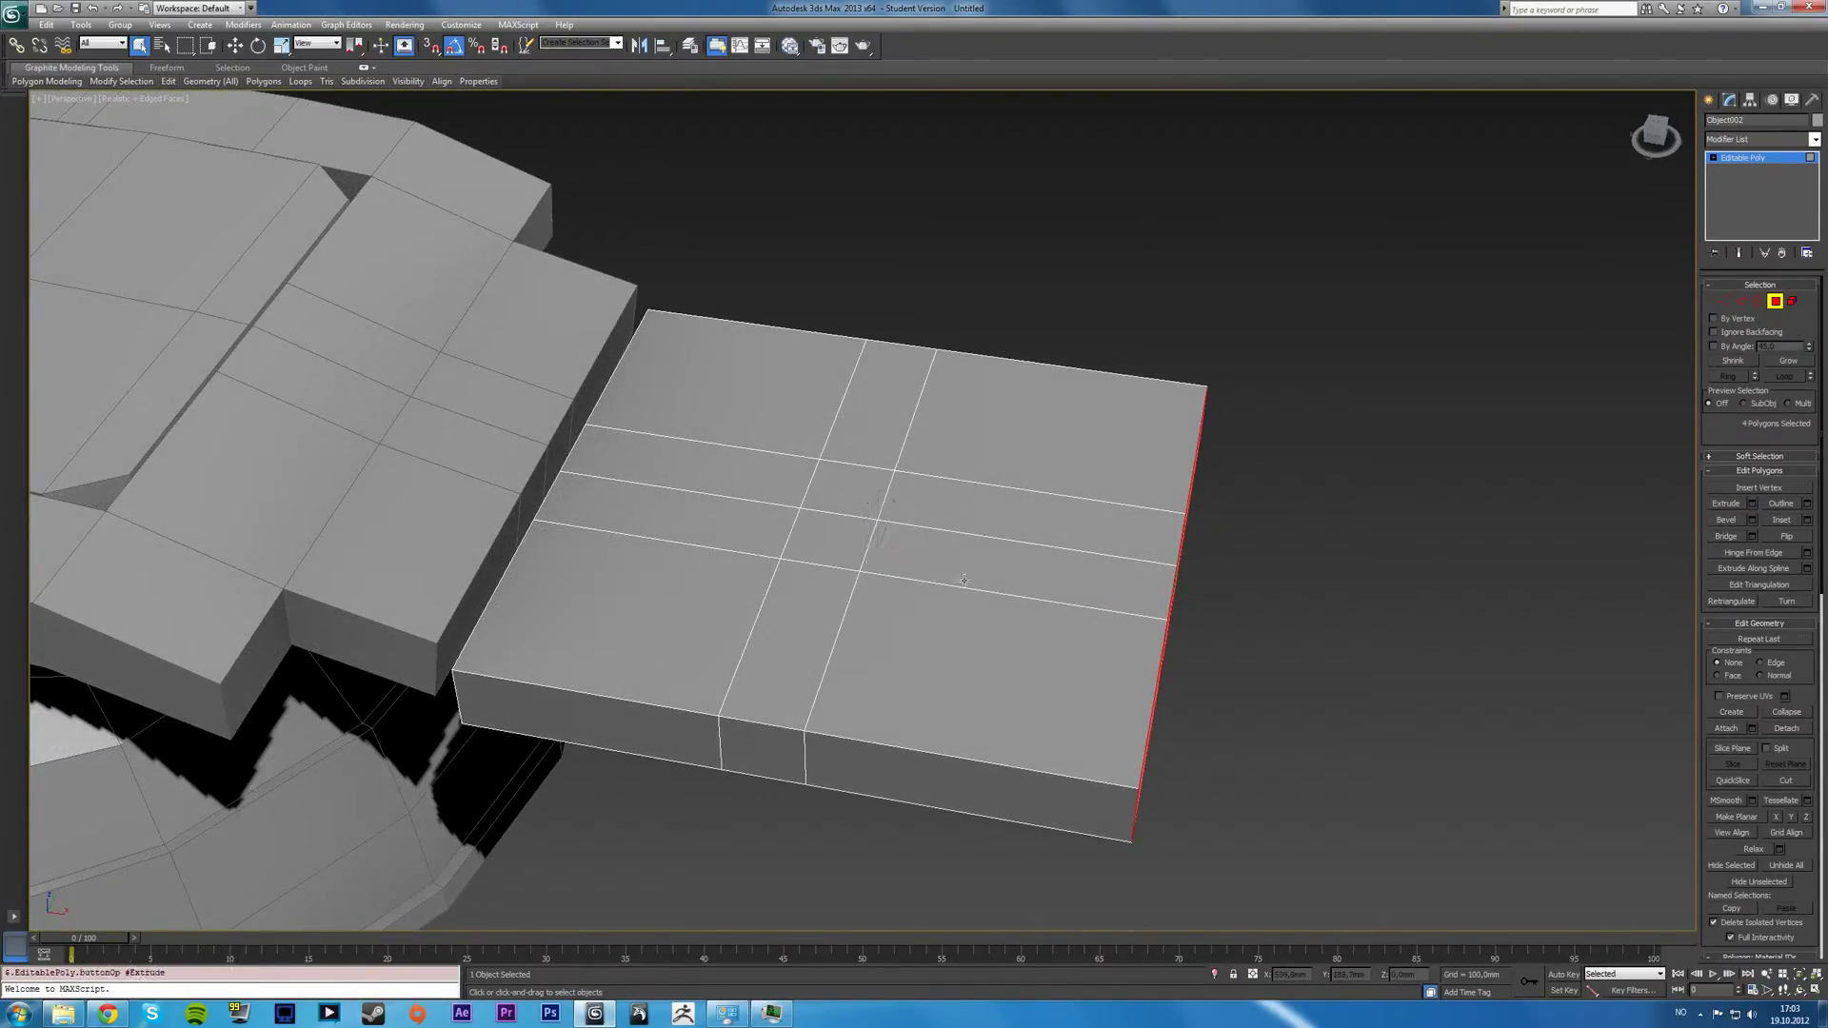
key(alt+w)
scroll(535, 381, down, 3)
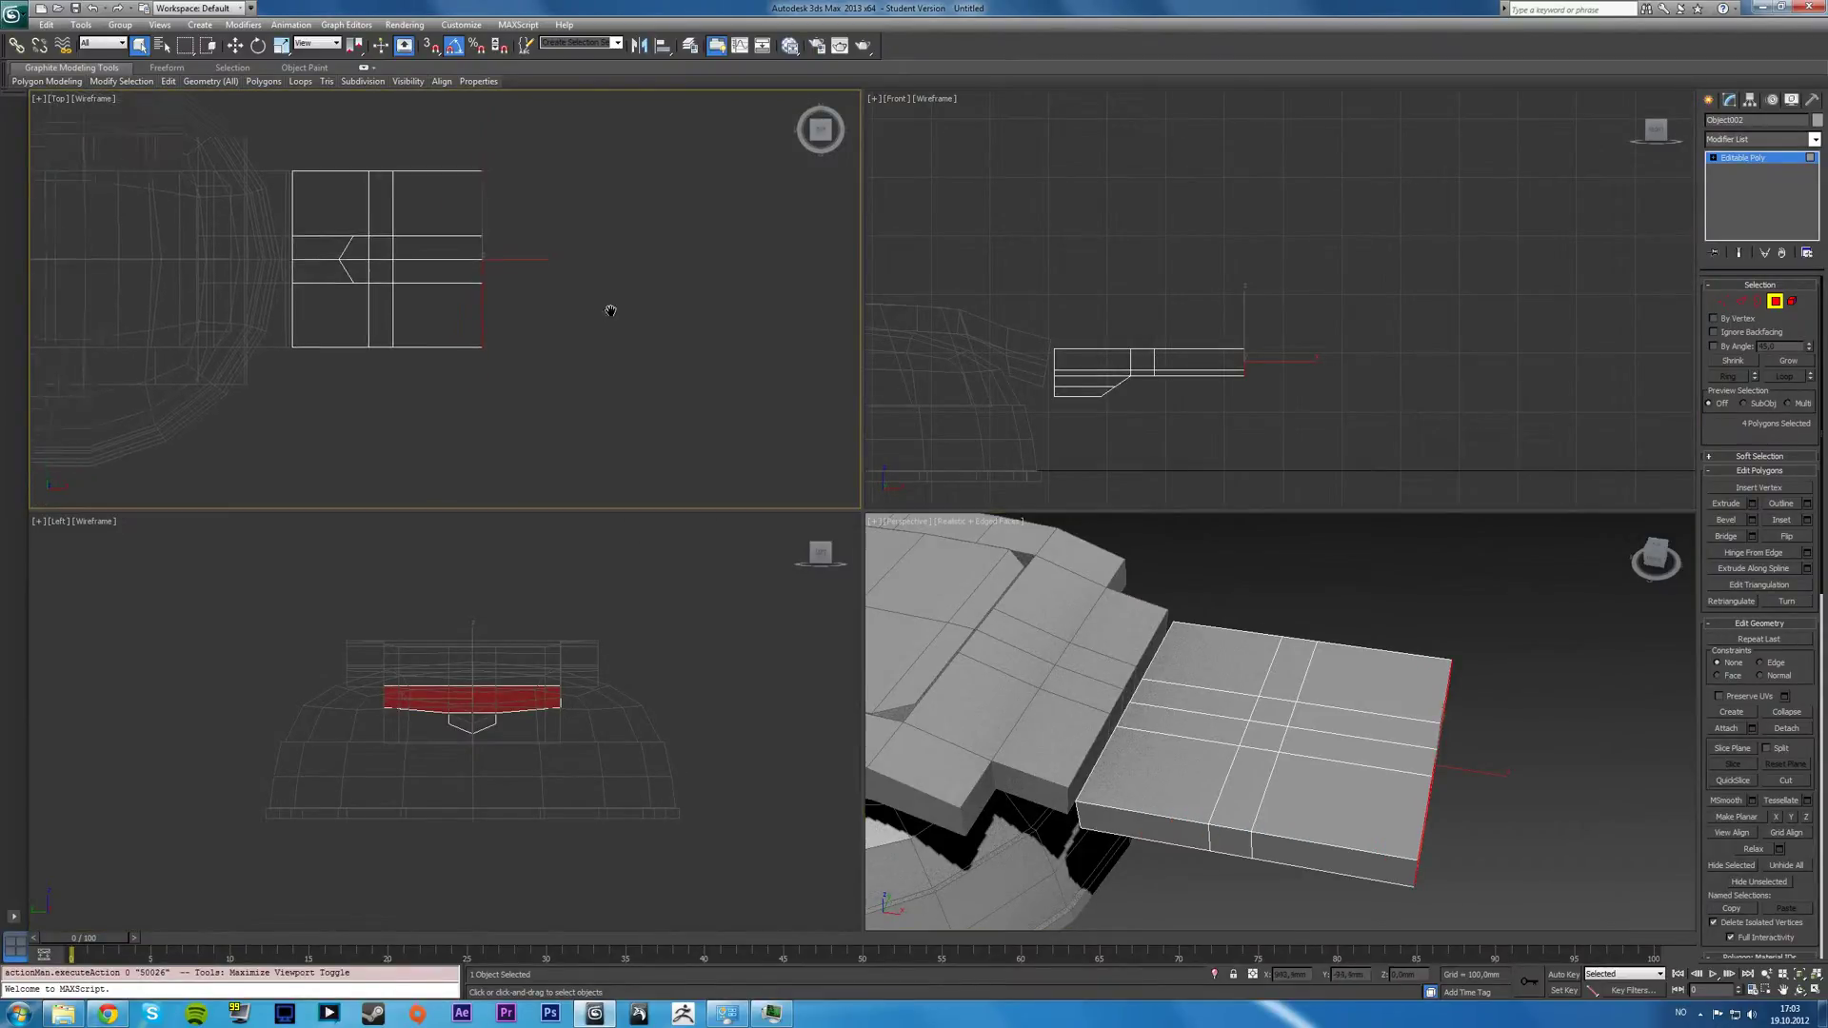
Rotate the end faces 10° sideways, shift them slightly, then rotate back about -5°.
key(e)
drag(543, 224, 550, 229)
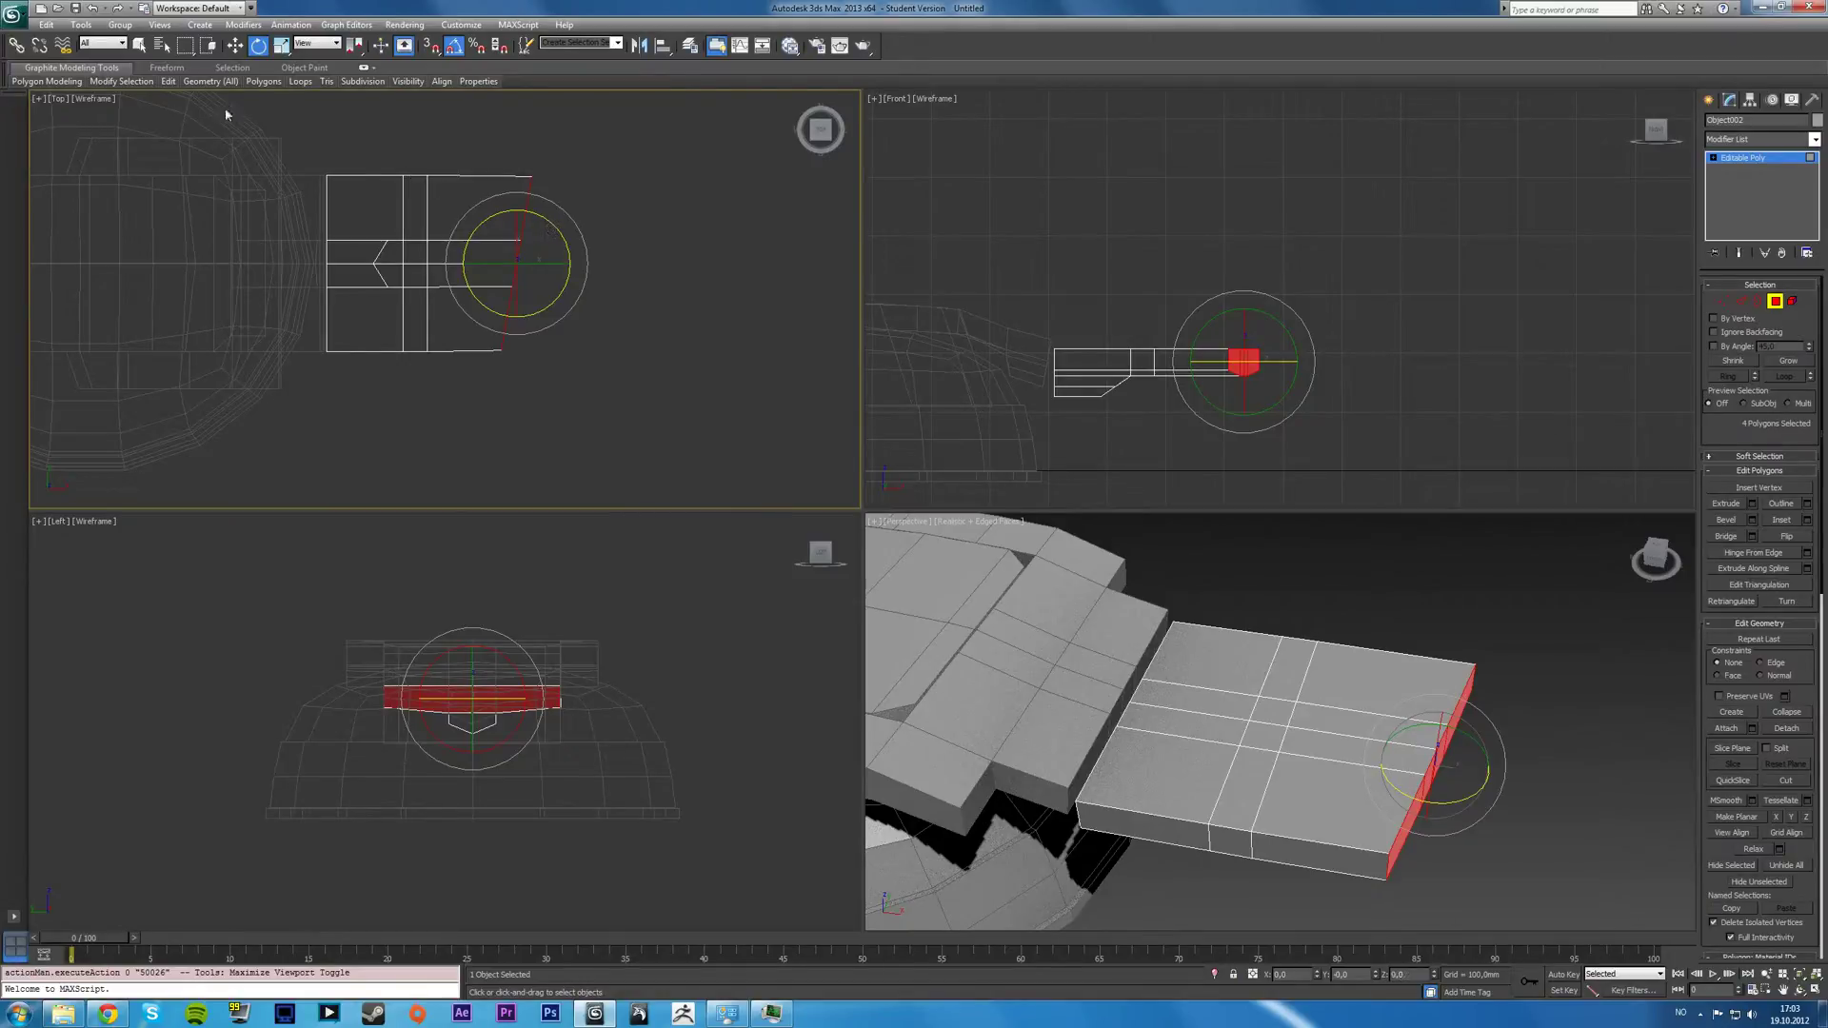
click(234, 45)
drag(539, 252, 542, 255)
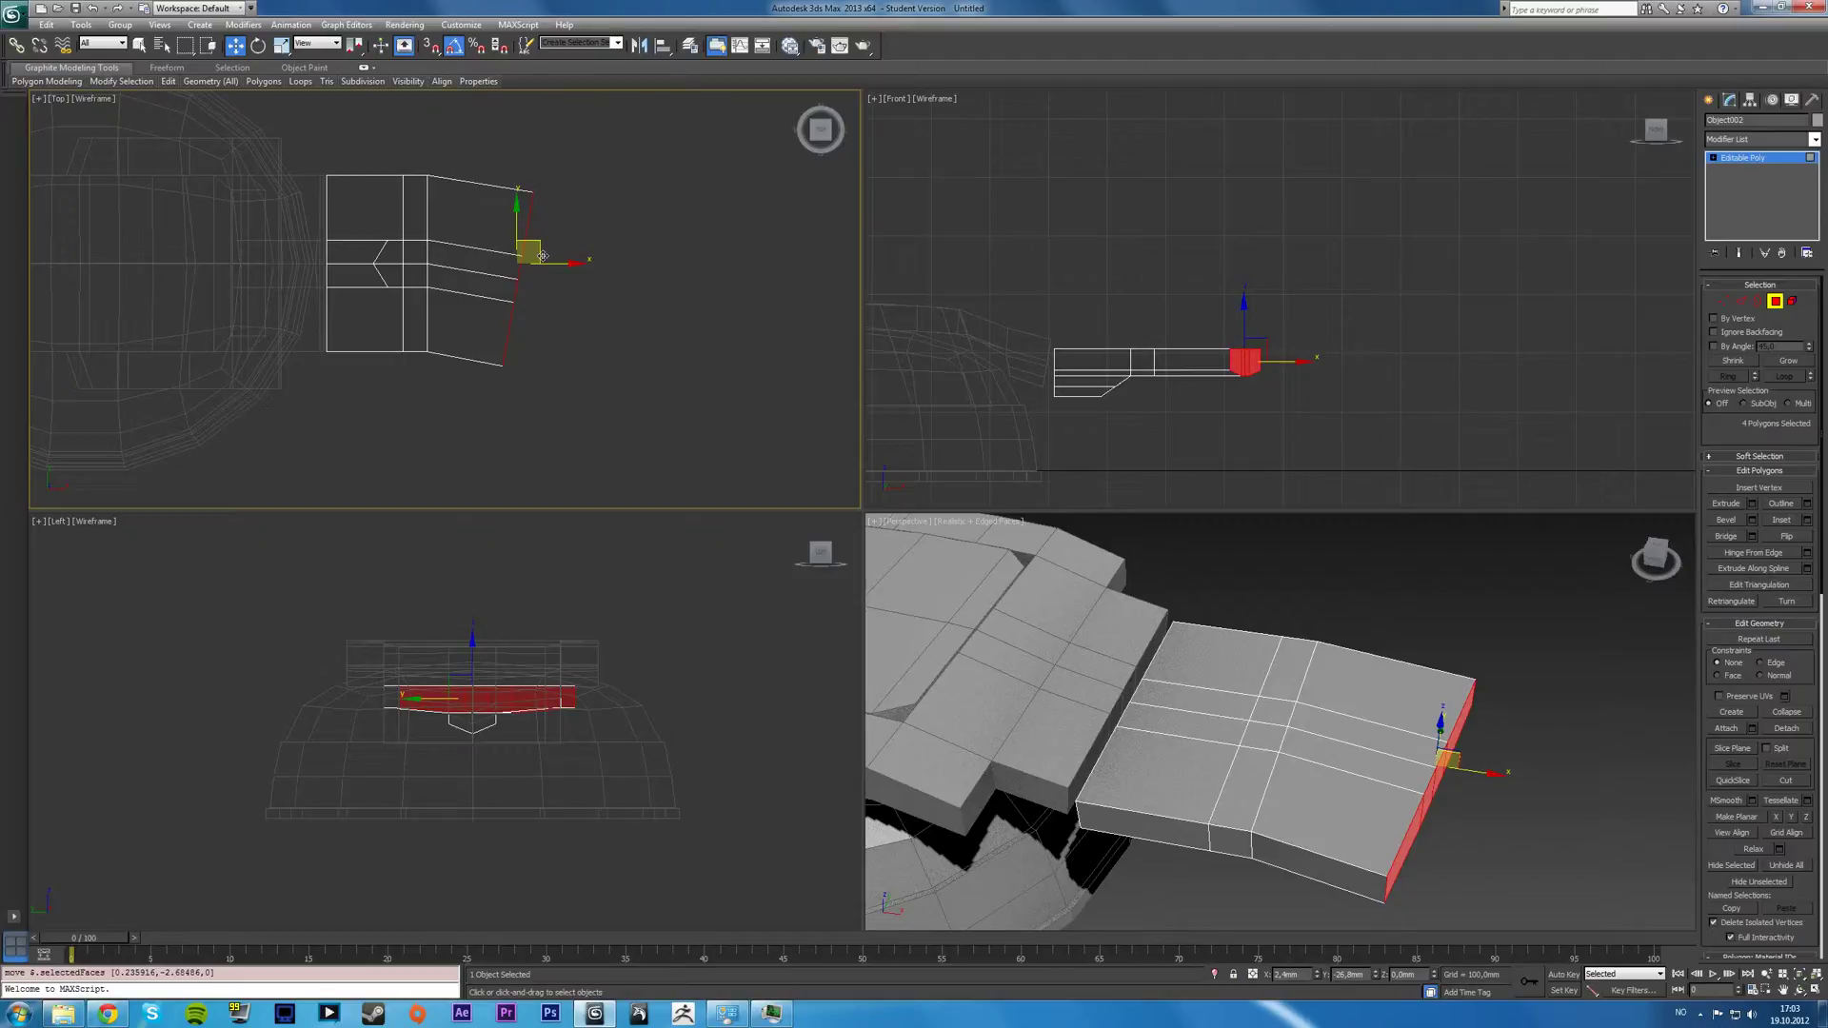
drag(543, 255, 556, 281)
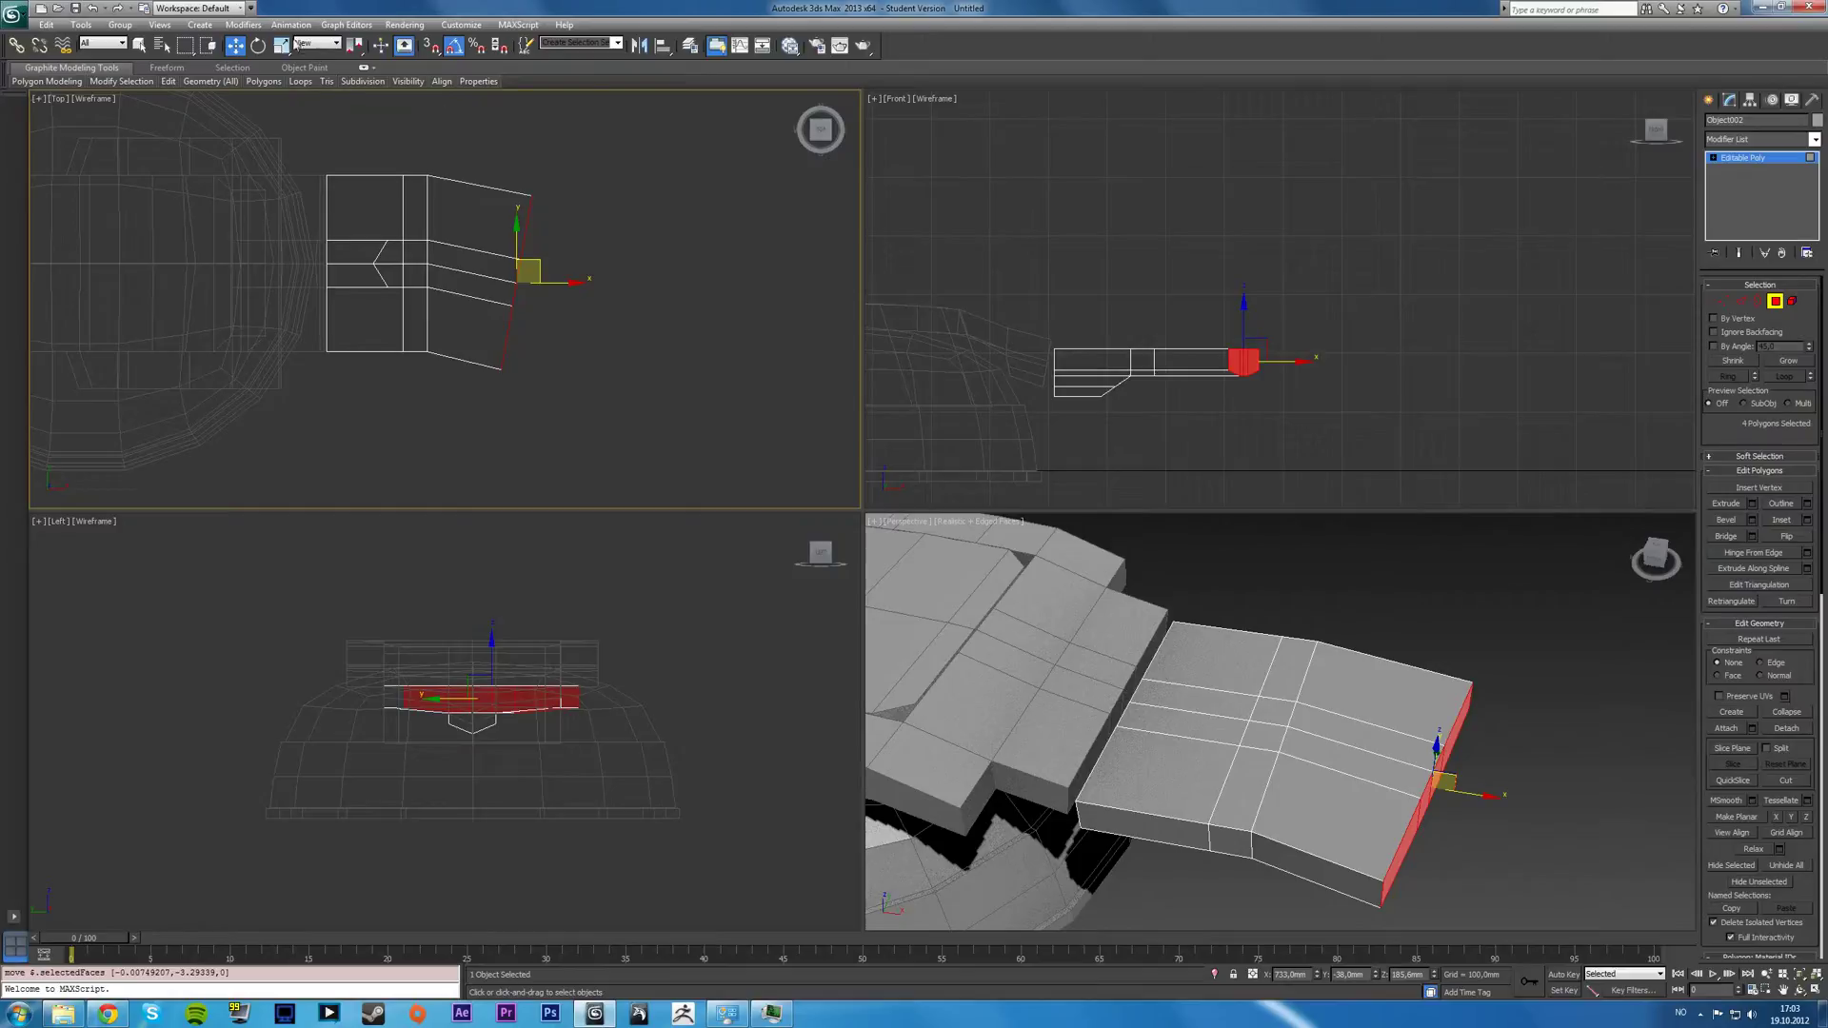
click(258, 45)
drag(557, 252, 559, 255)
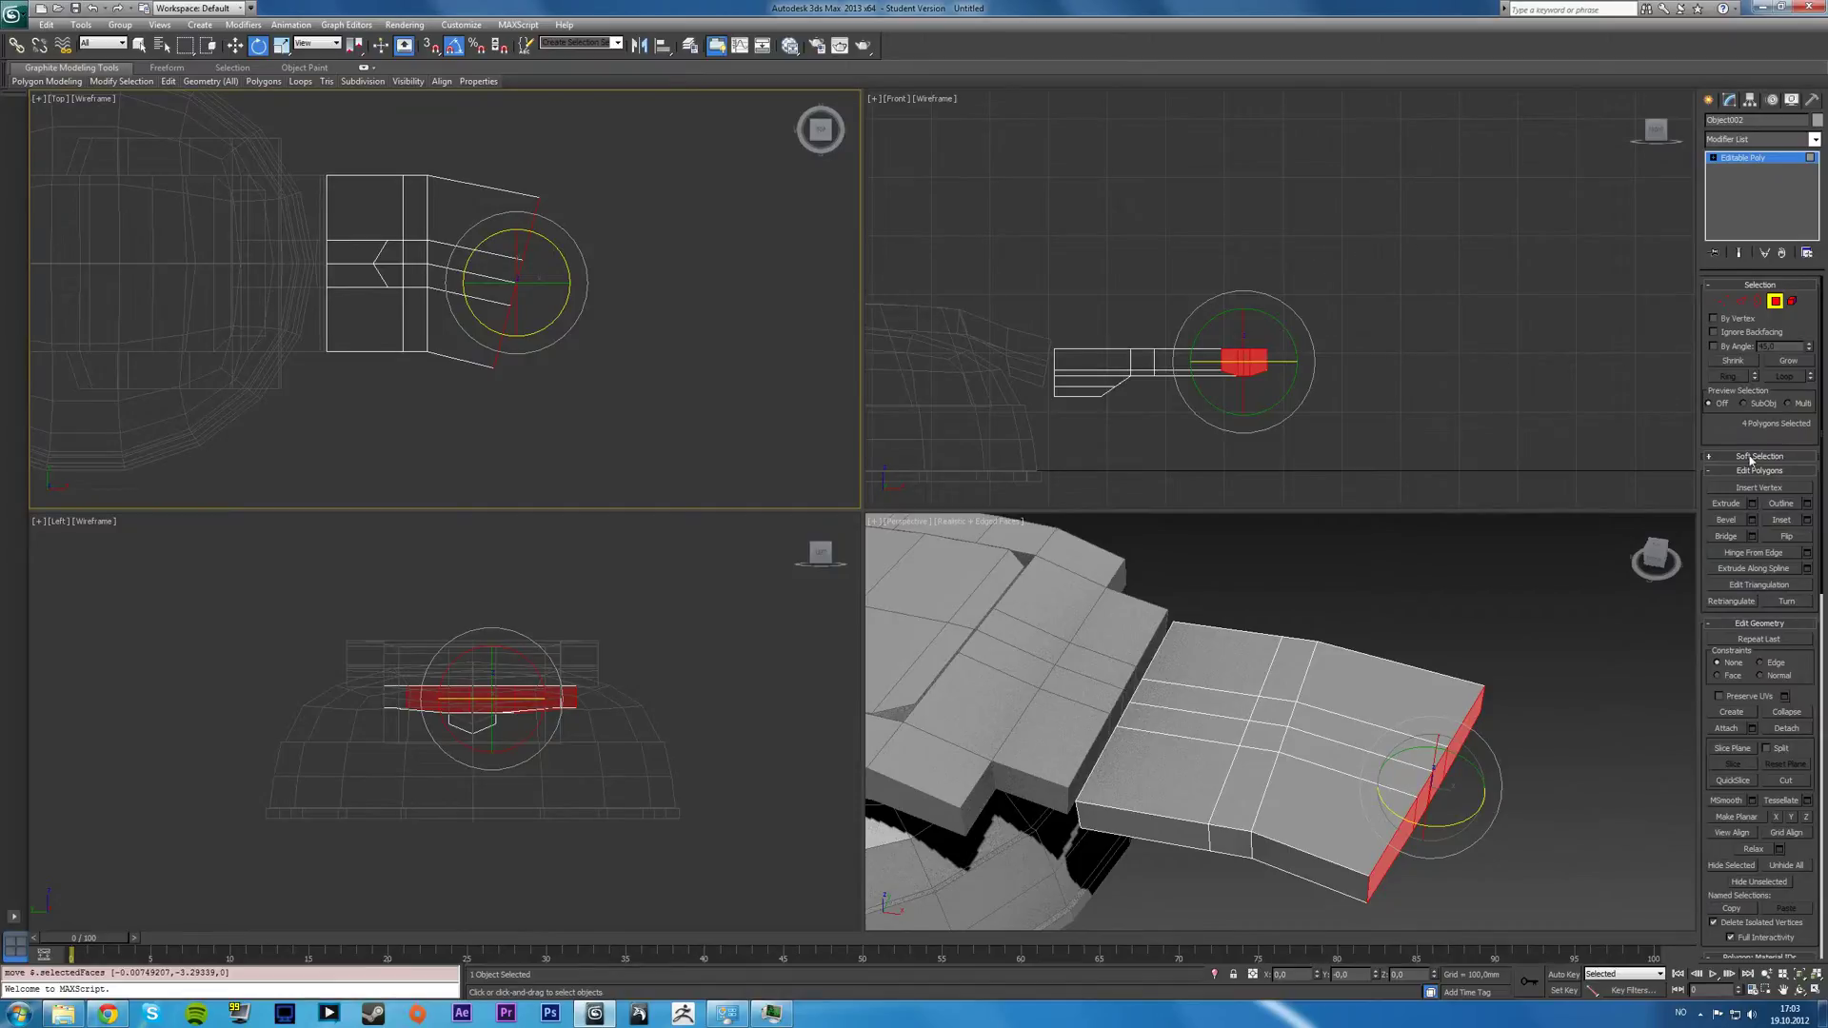
Extrude a new 152.6 mm segment and shift its vertices slightly into place.
click(1754, 506)
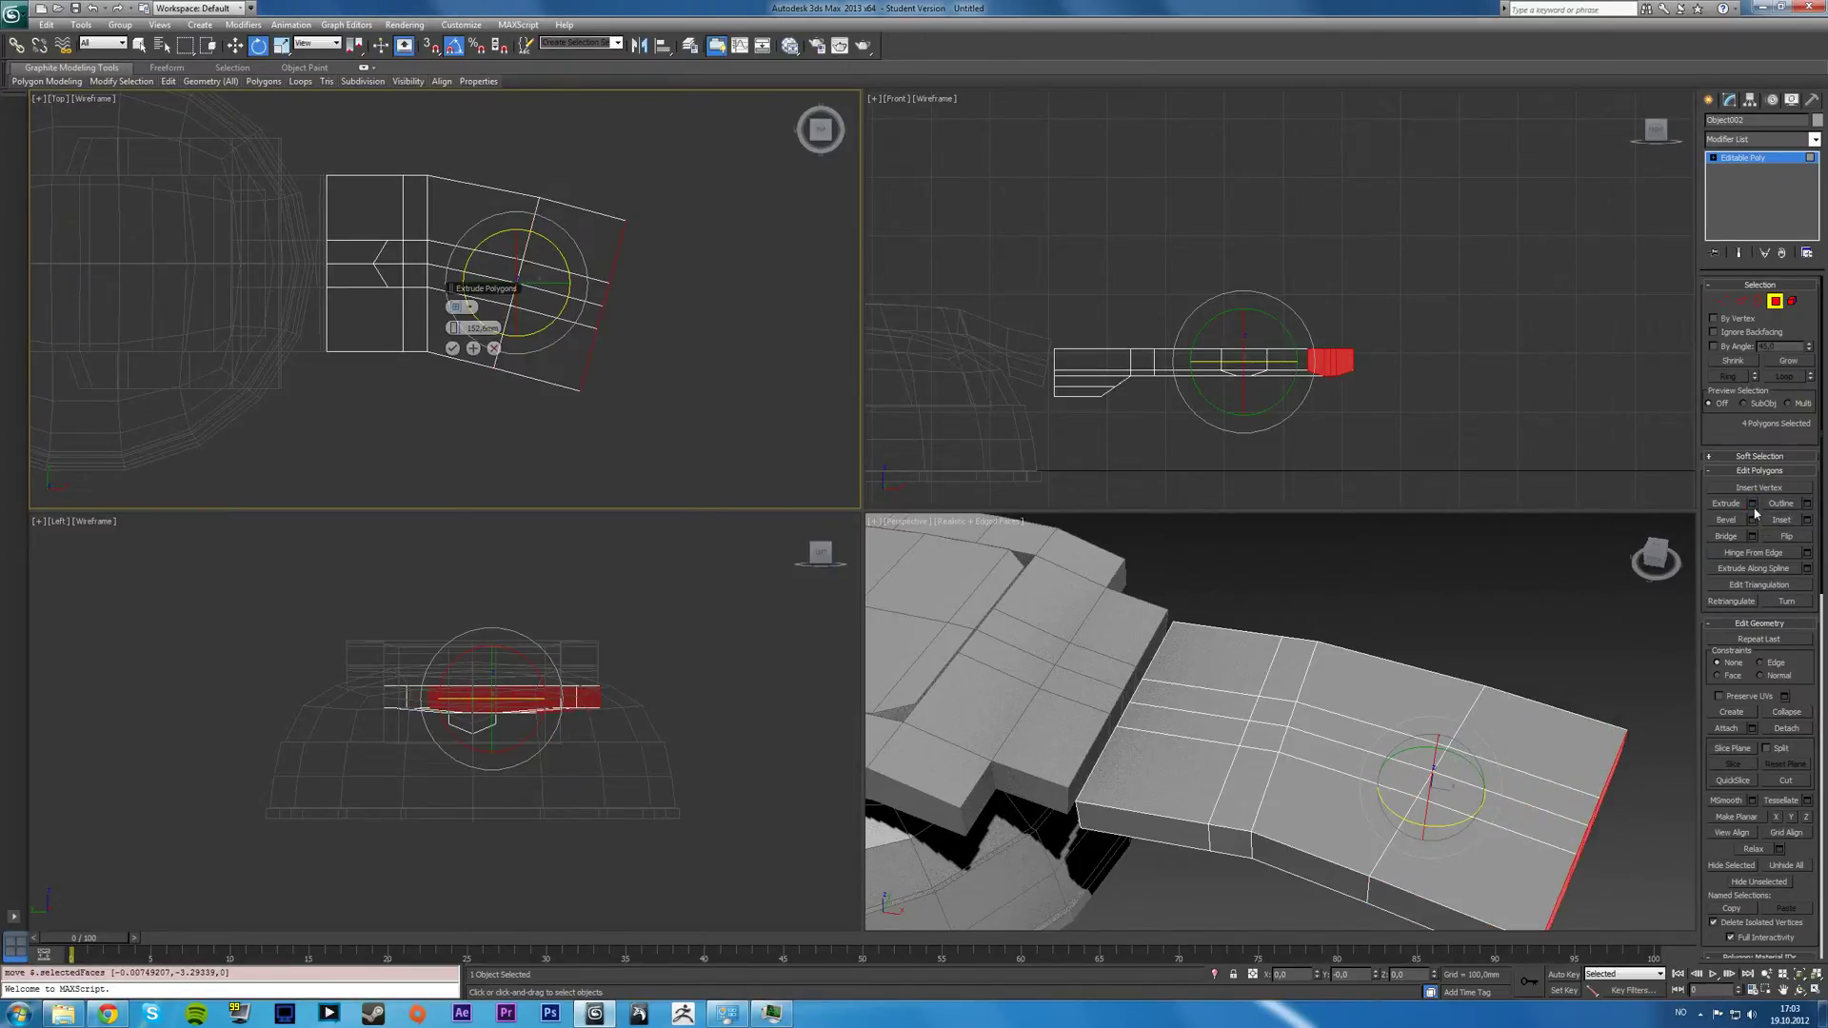
click(452, 348)
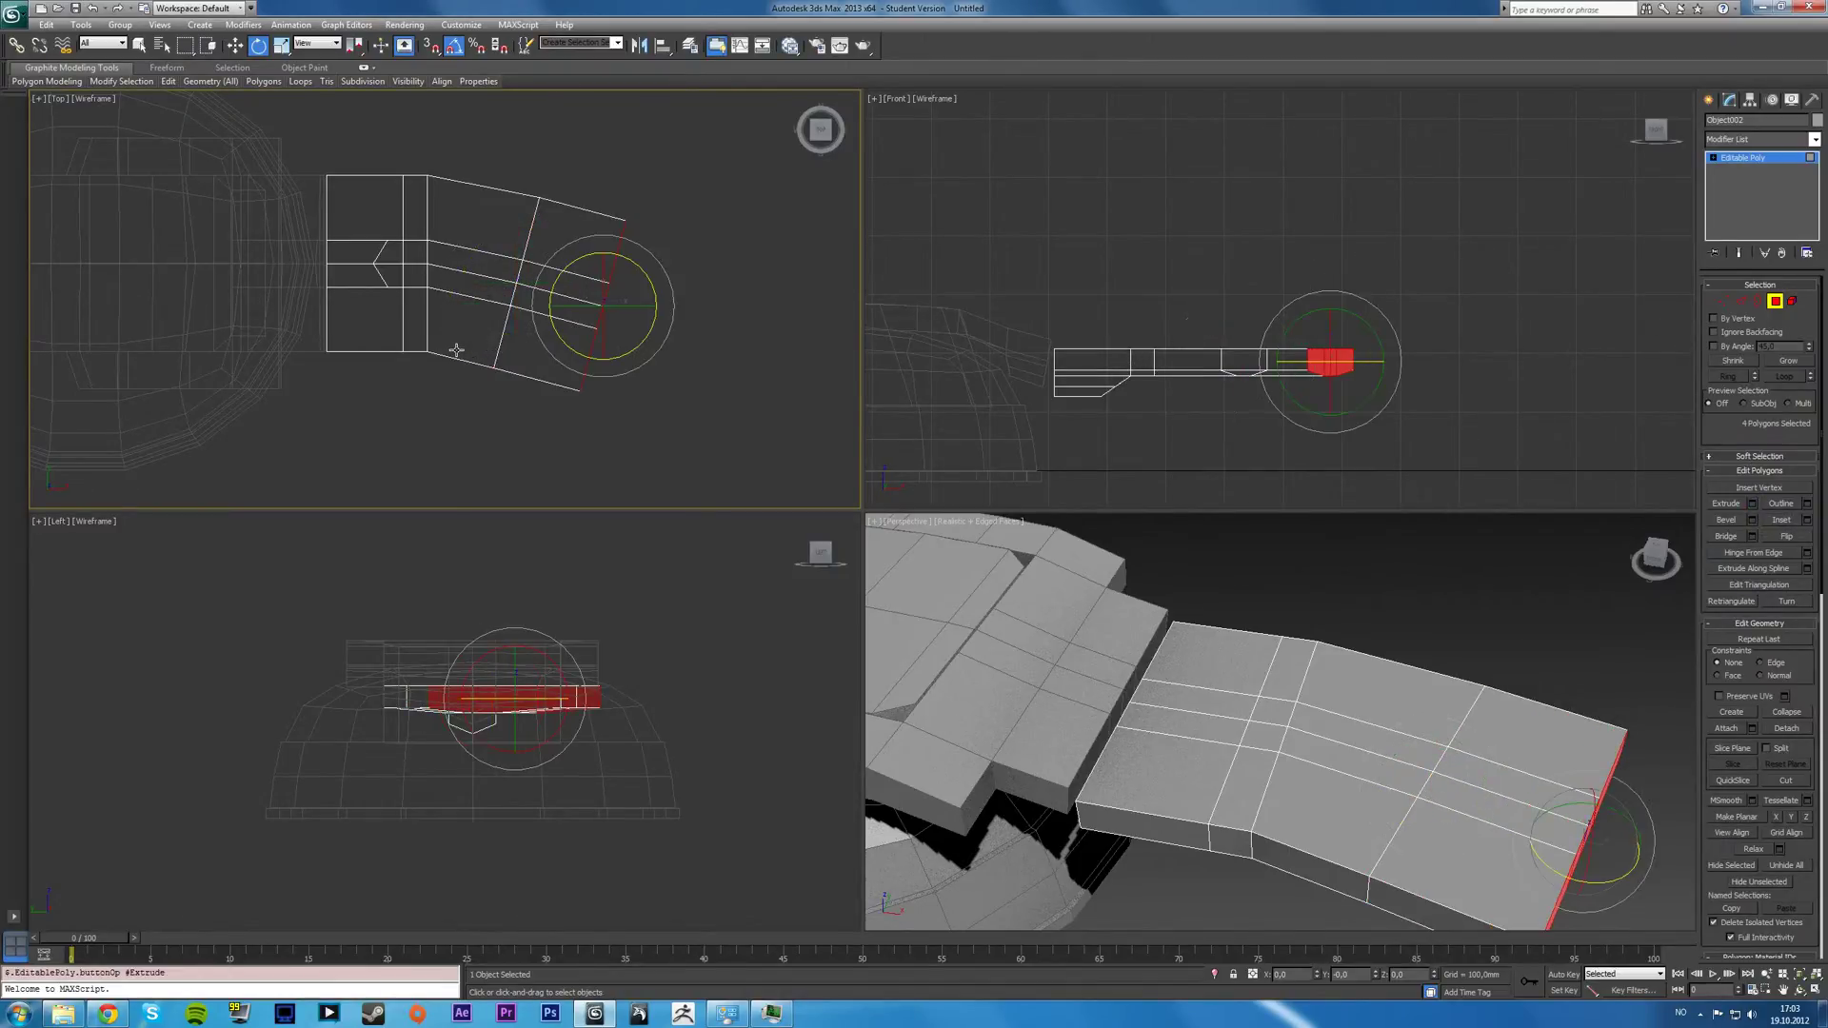
click(1724, 301)
drag(456, 146, 634, 395)
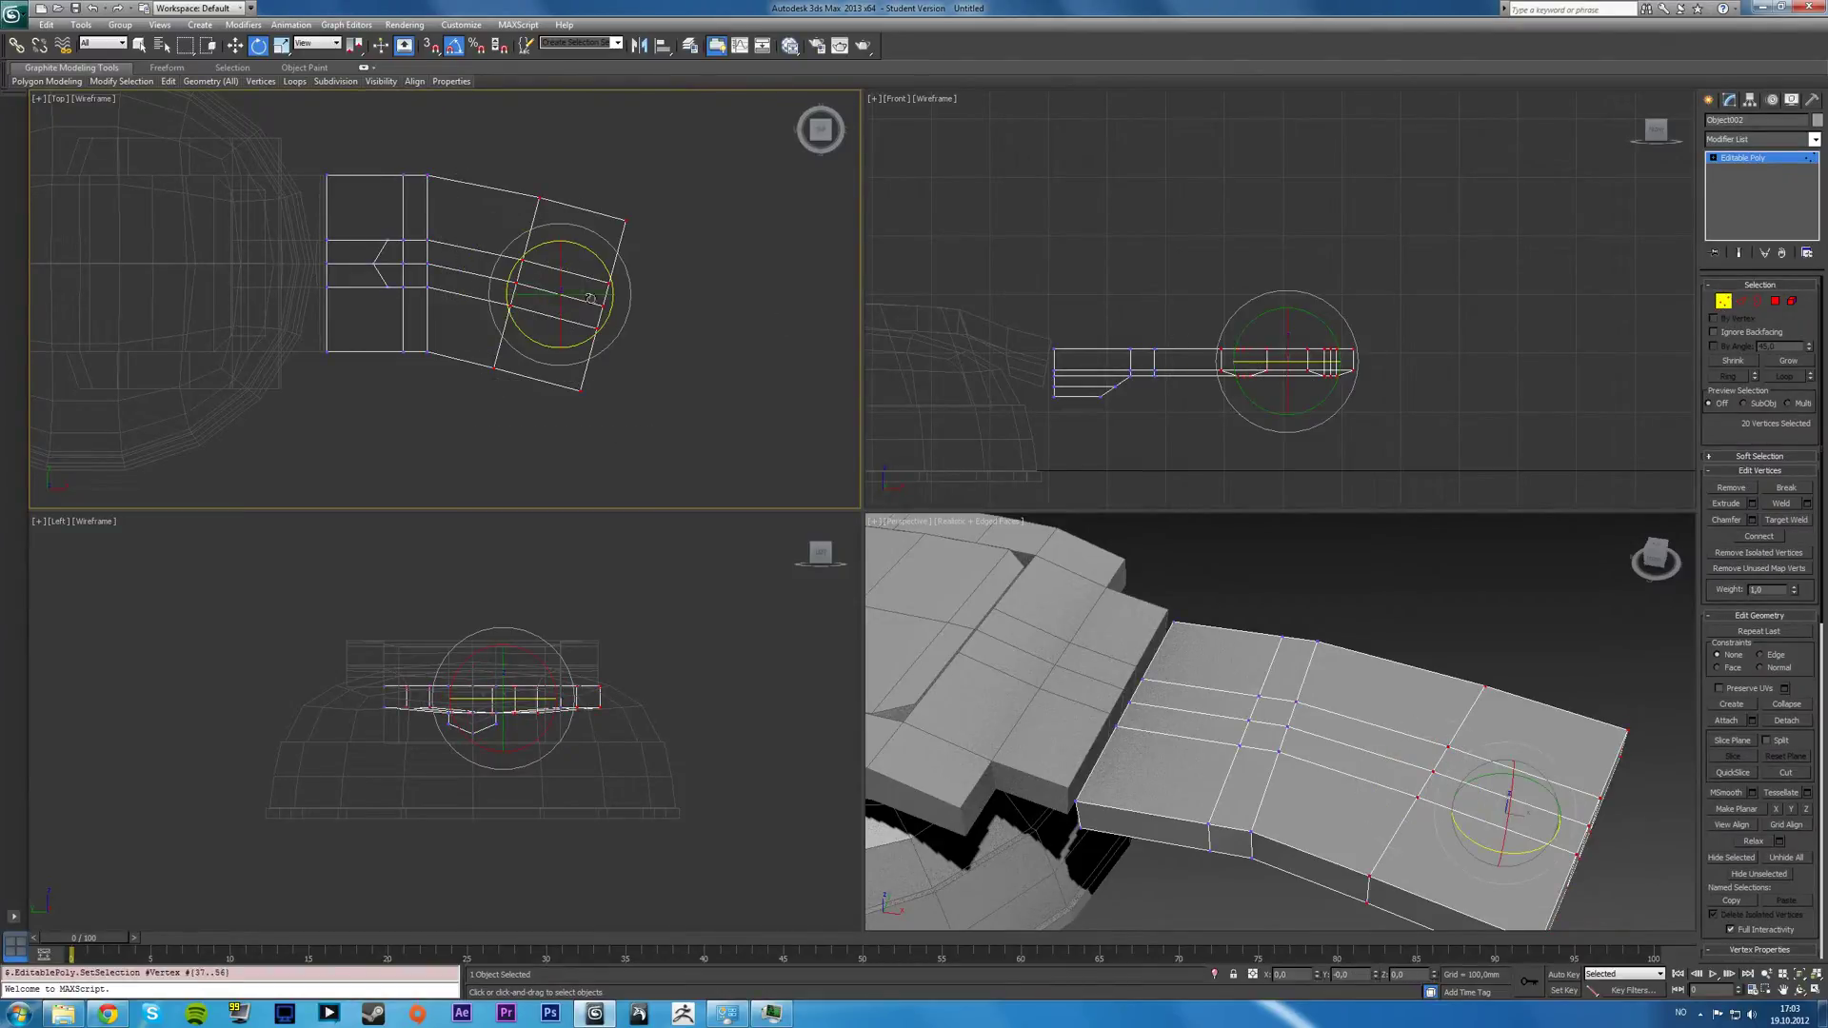
key(w)
drag(585, 275, 583, 277)
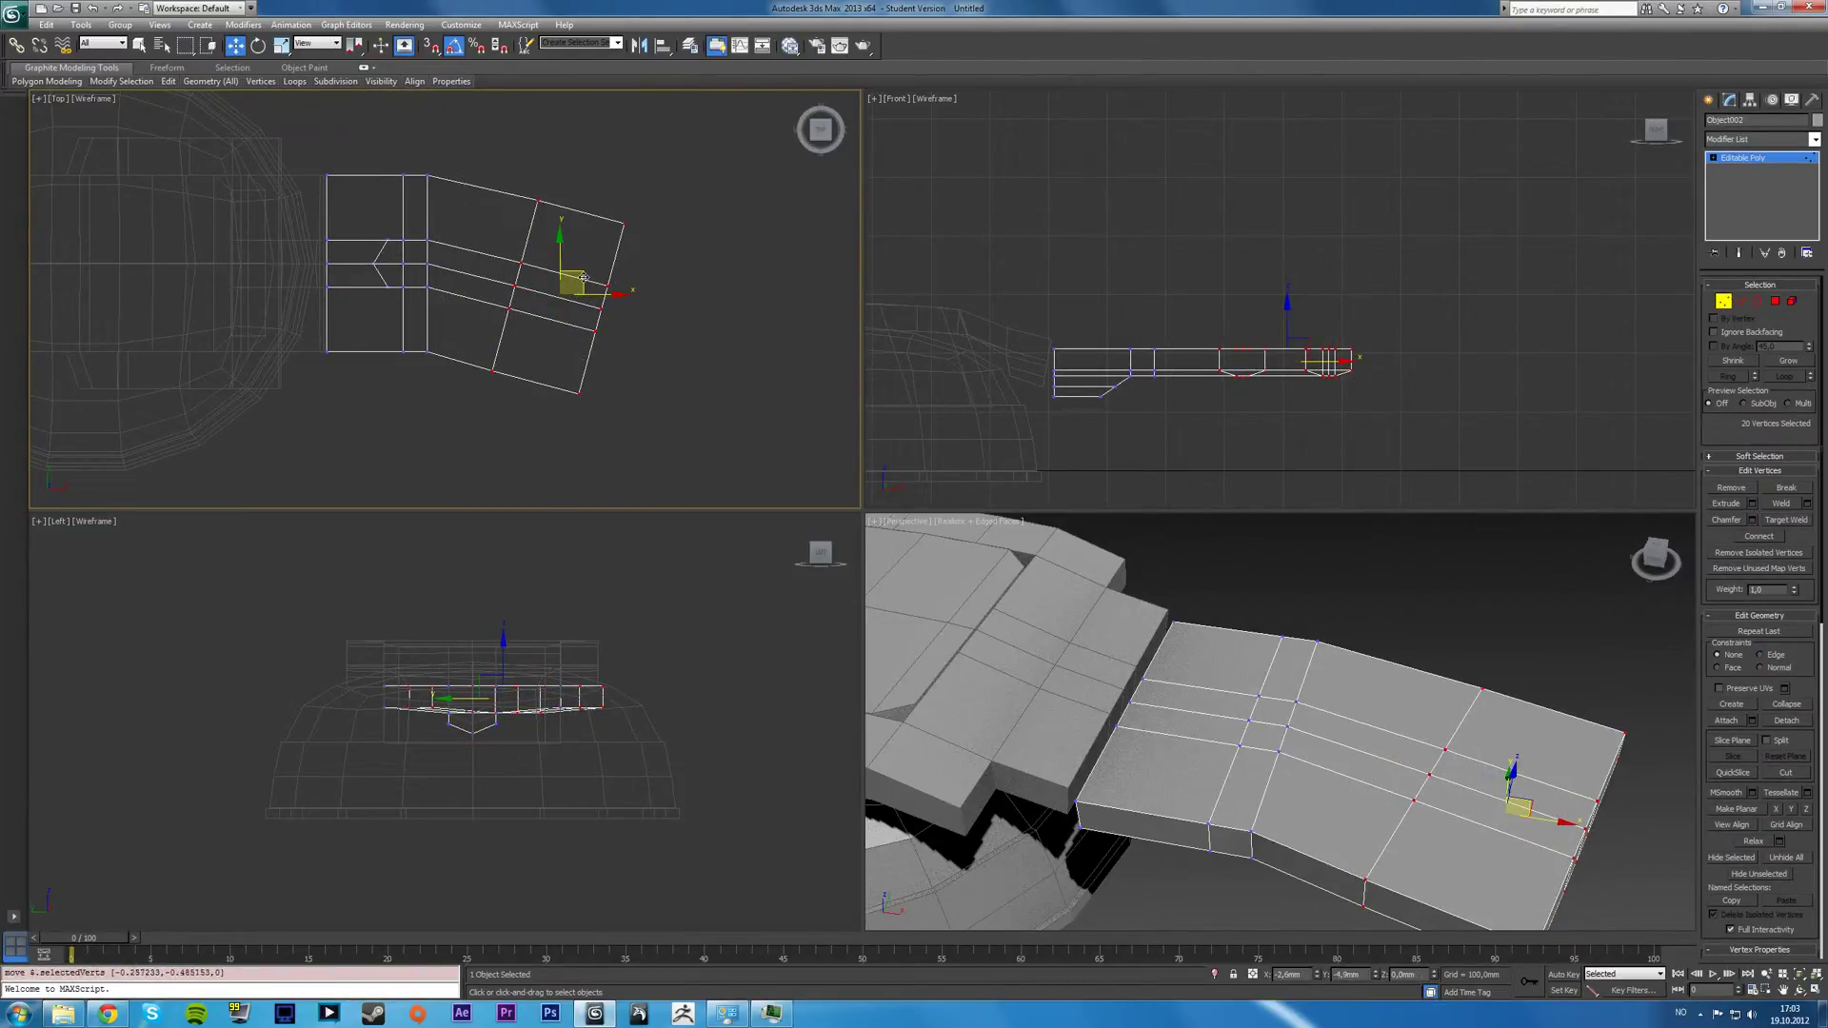
click(678, 300)
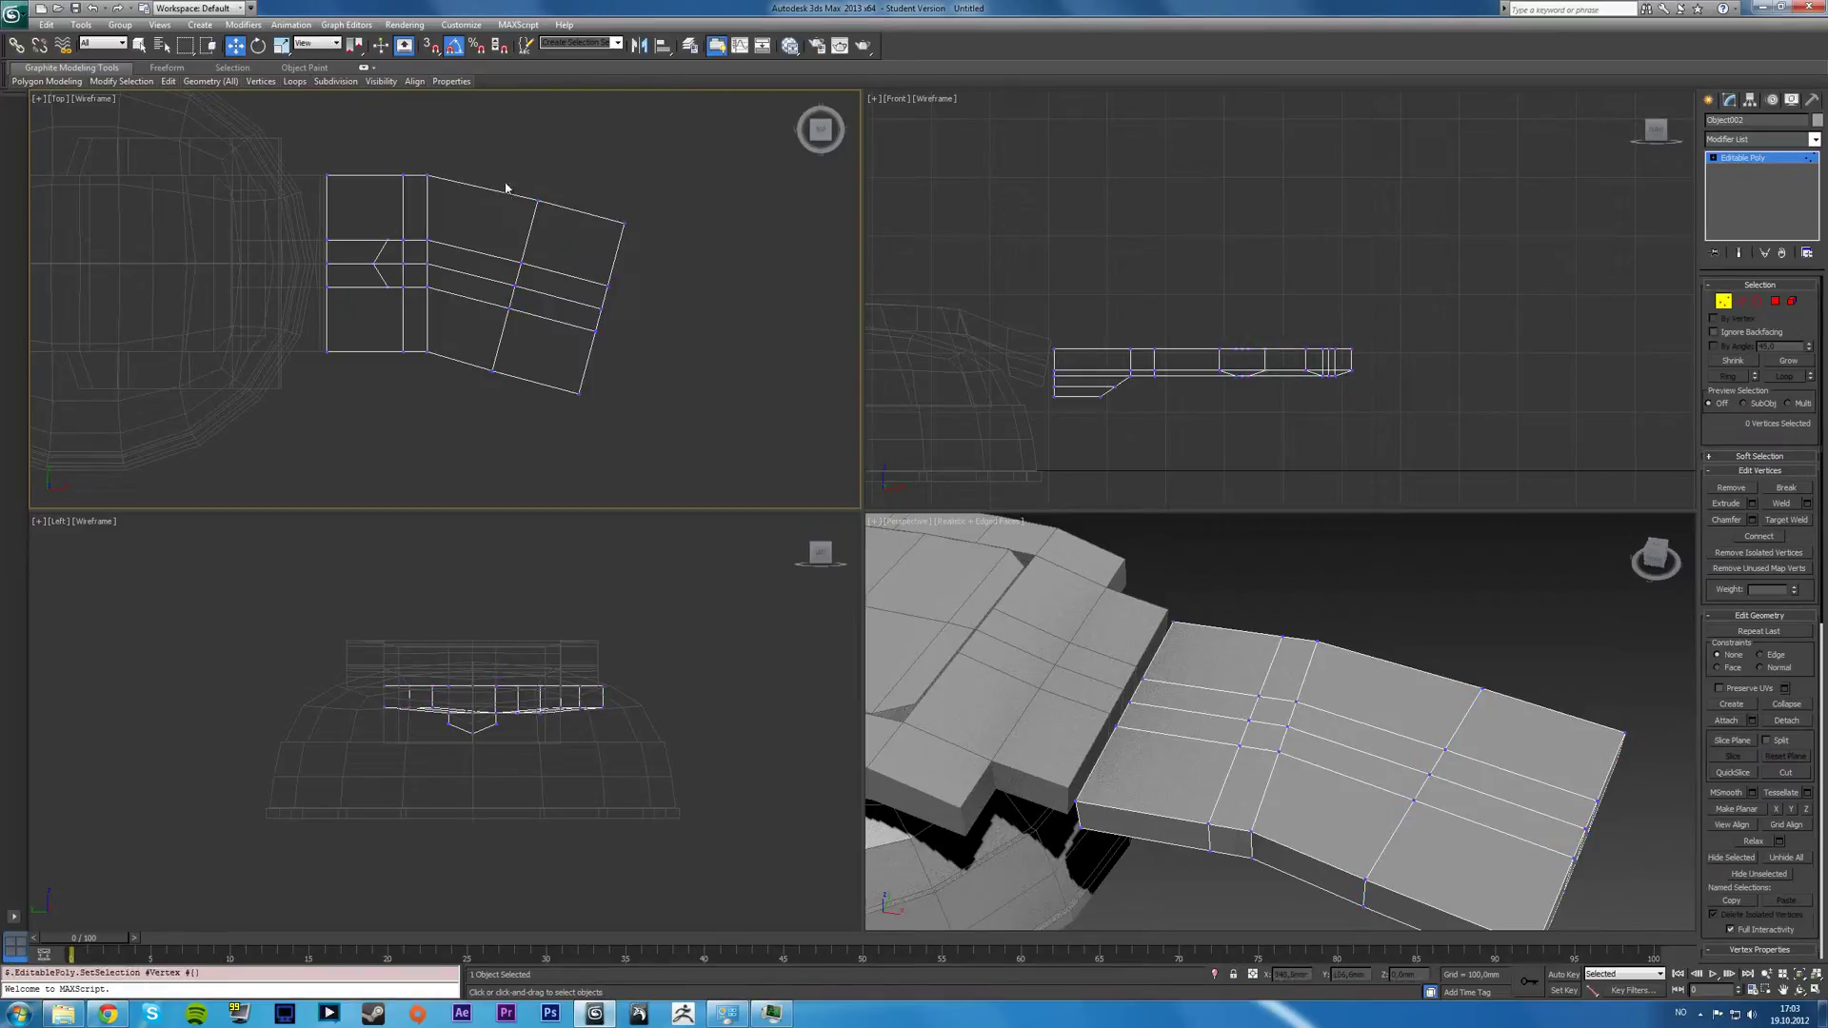
drag(469, 157, 723, 453)
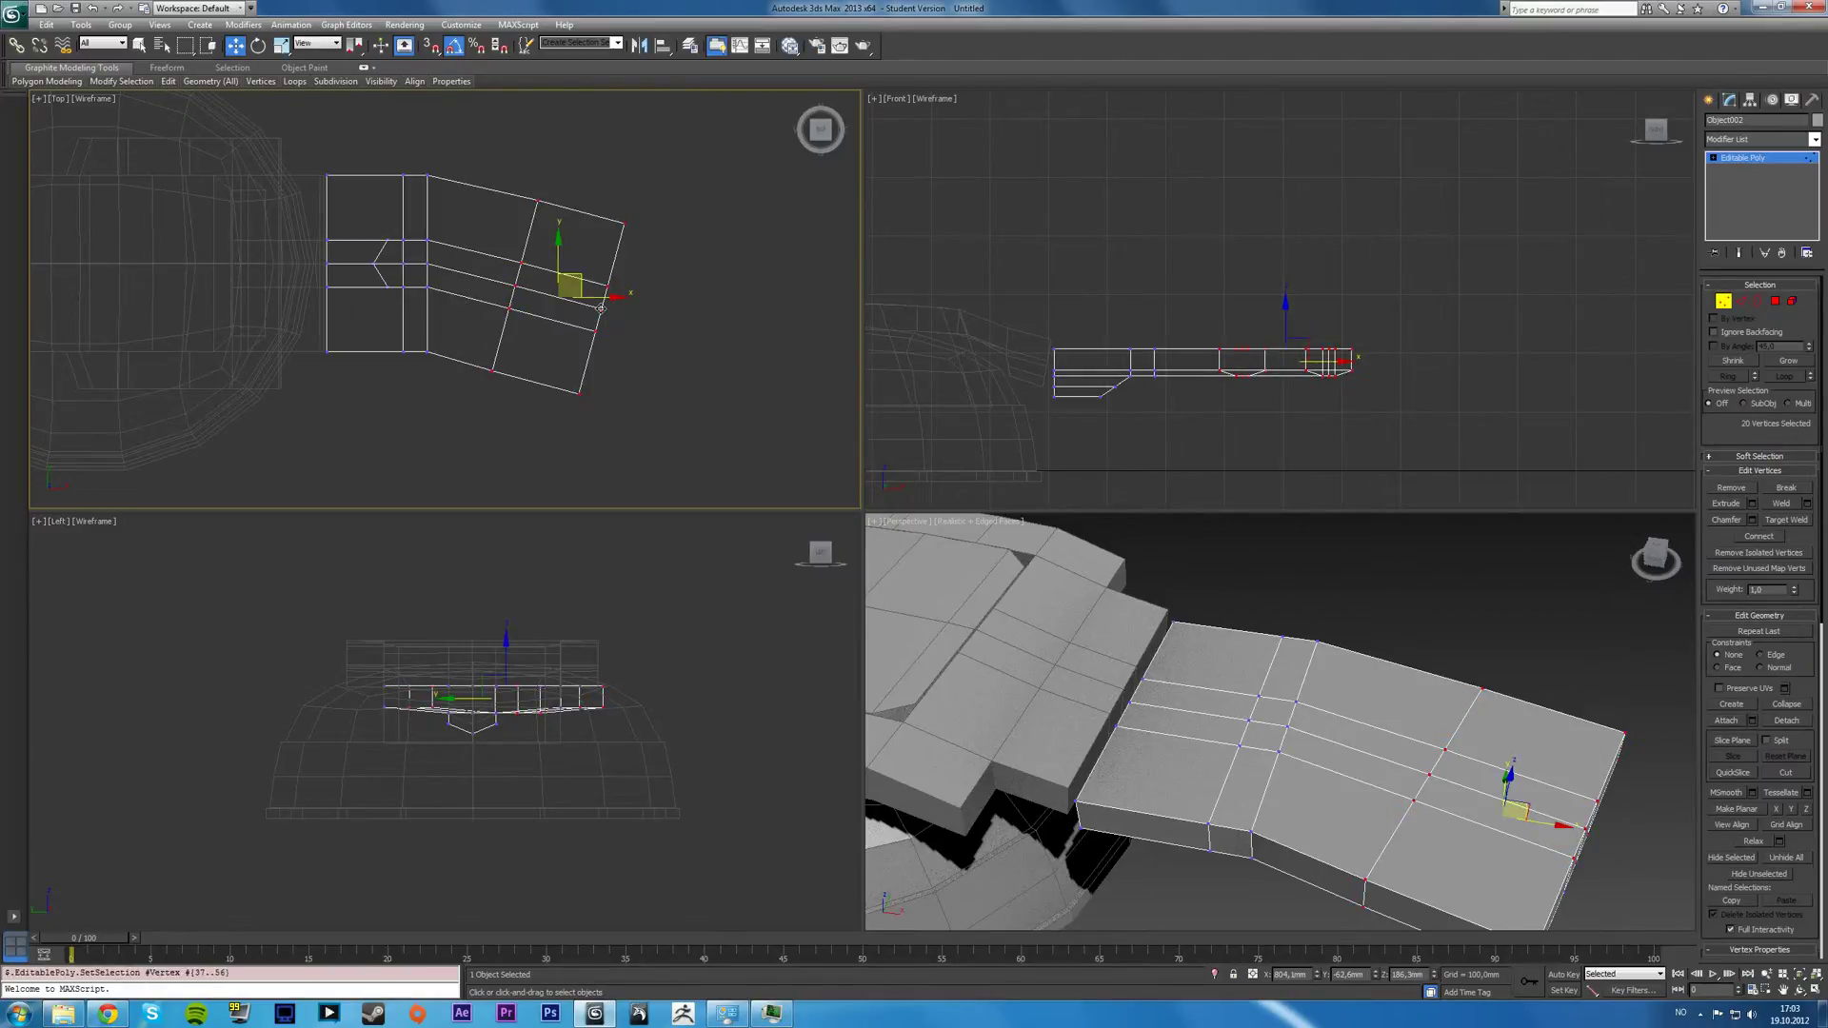
click(1781, 300)
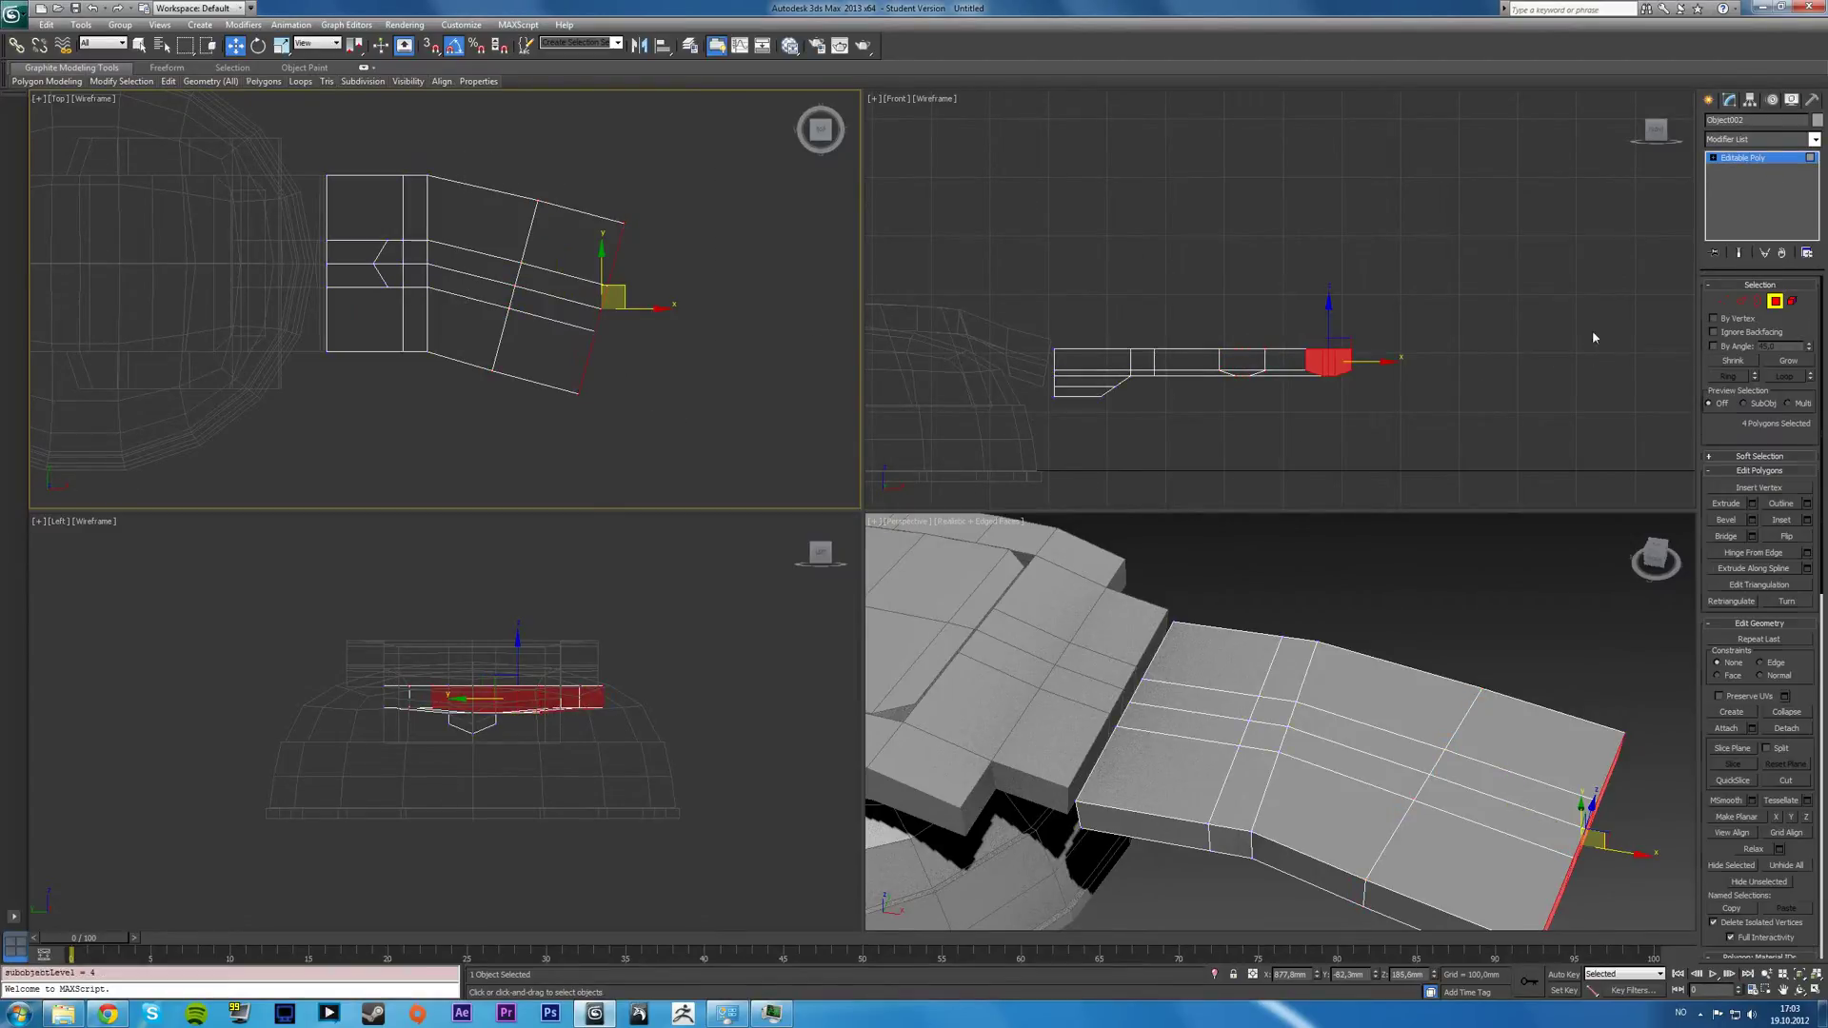
Extrude the end faces into further segments, then view the whole arm in maximized Perspective.
click(1752, 504)
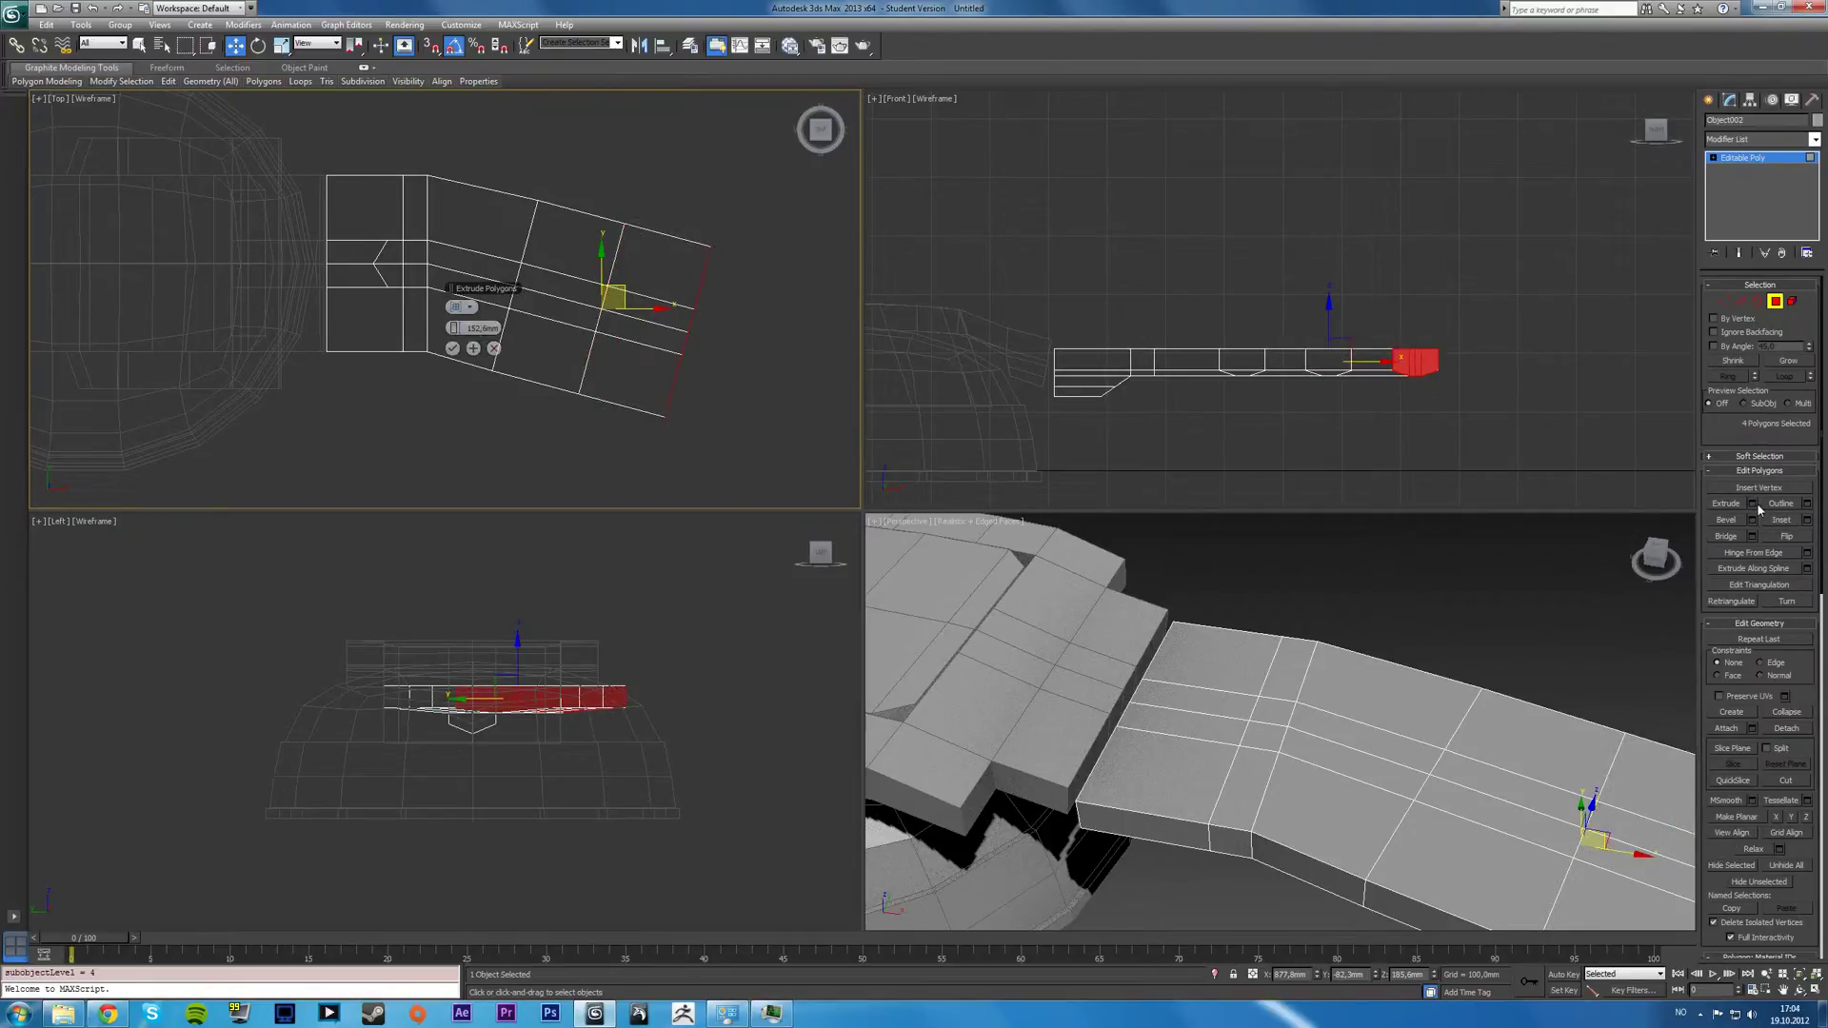
click(453, 350)
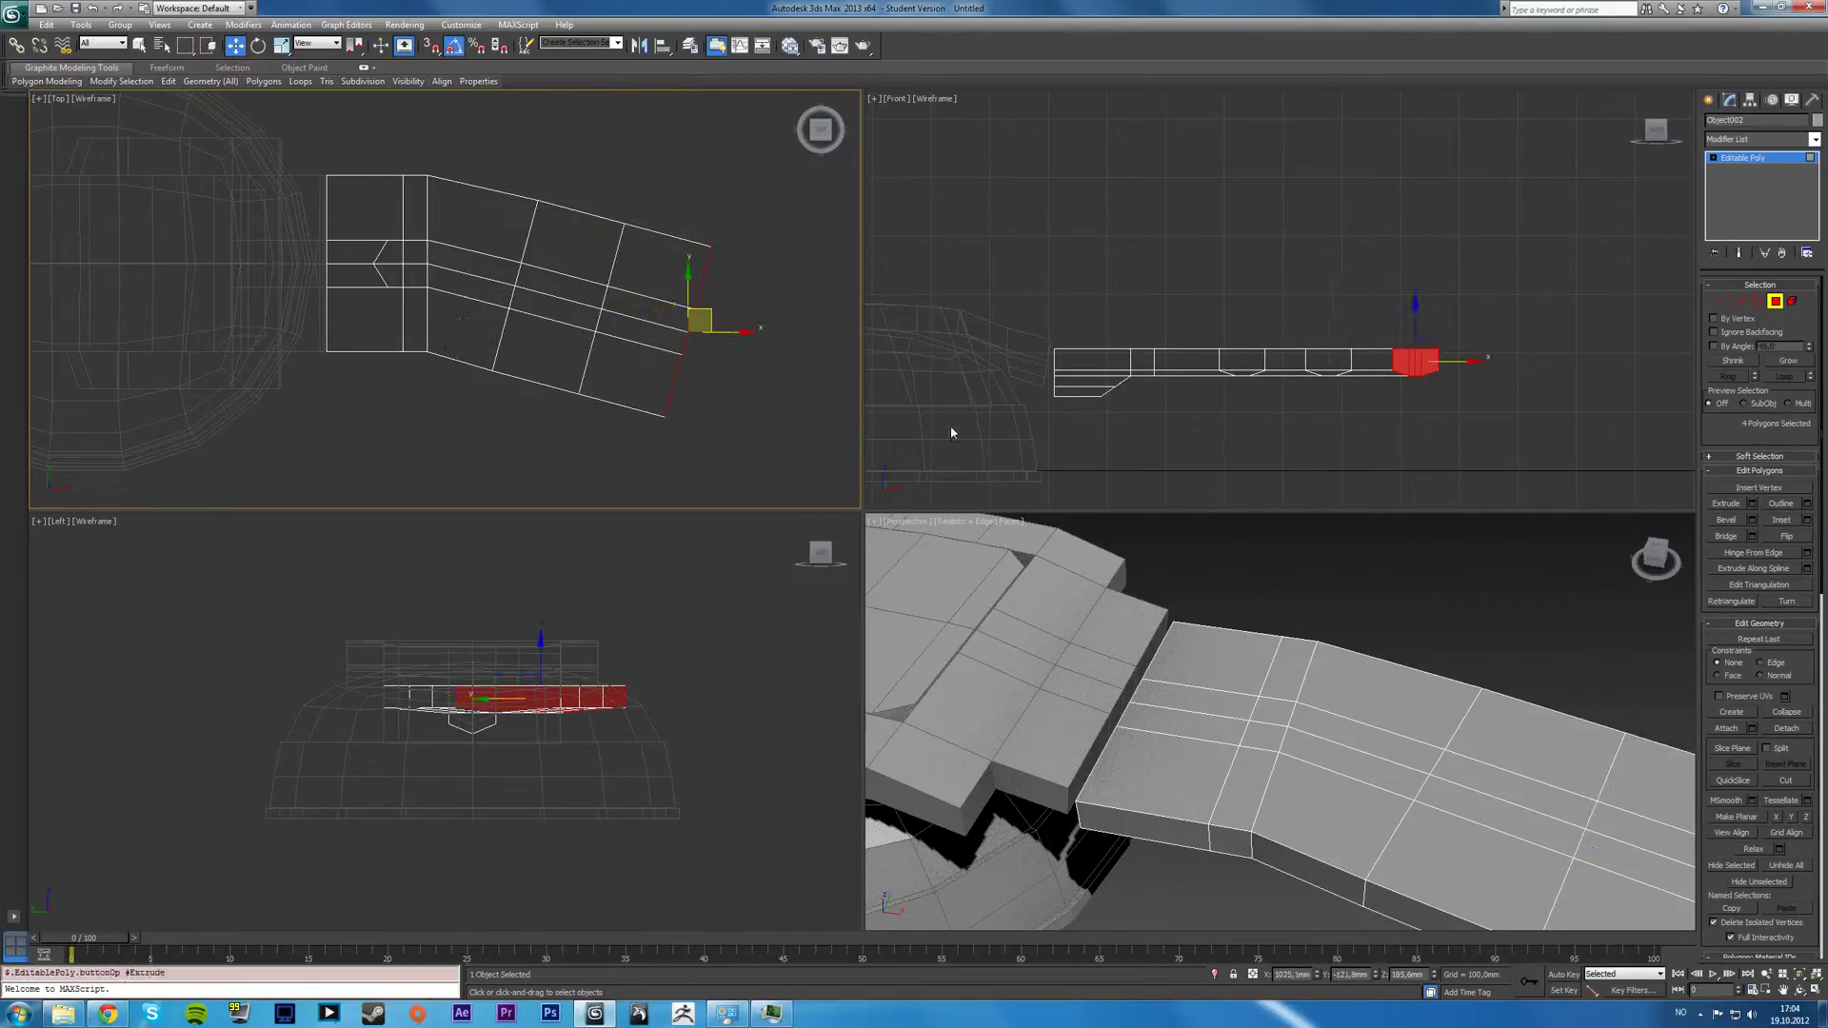
click(1752, 503)
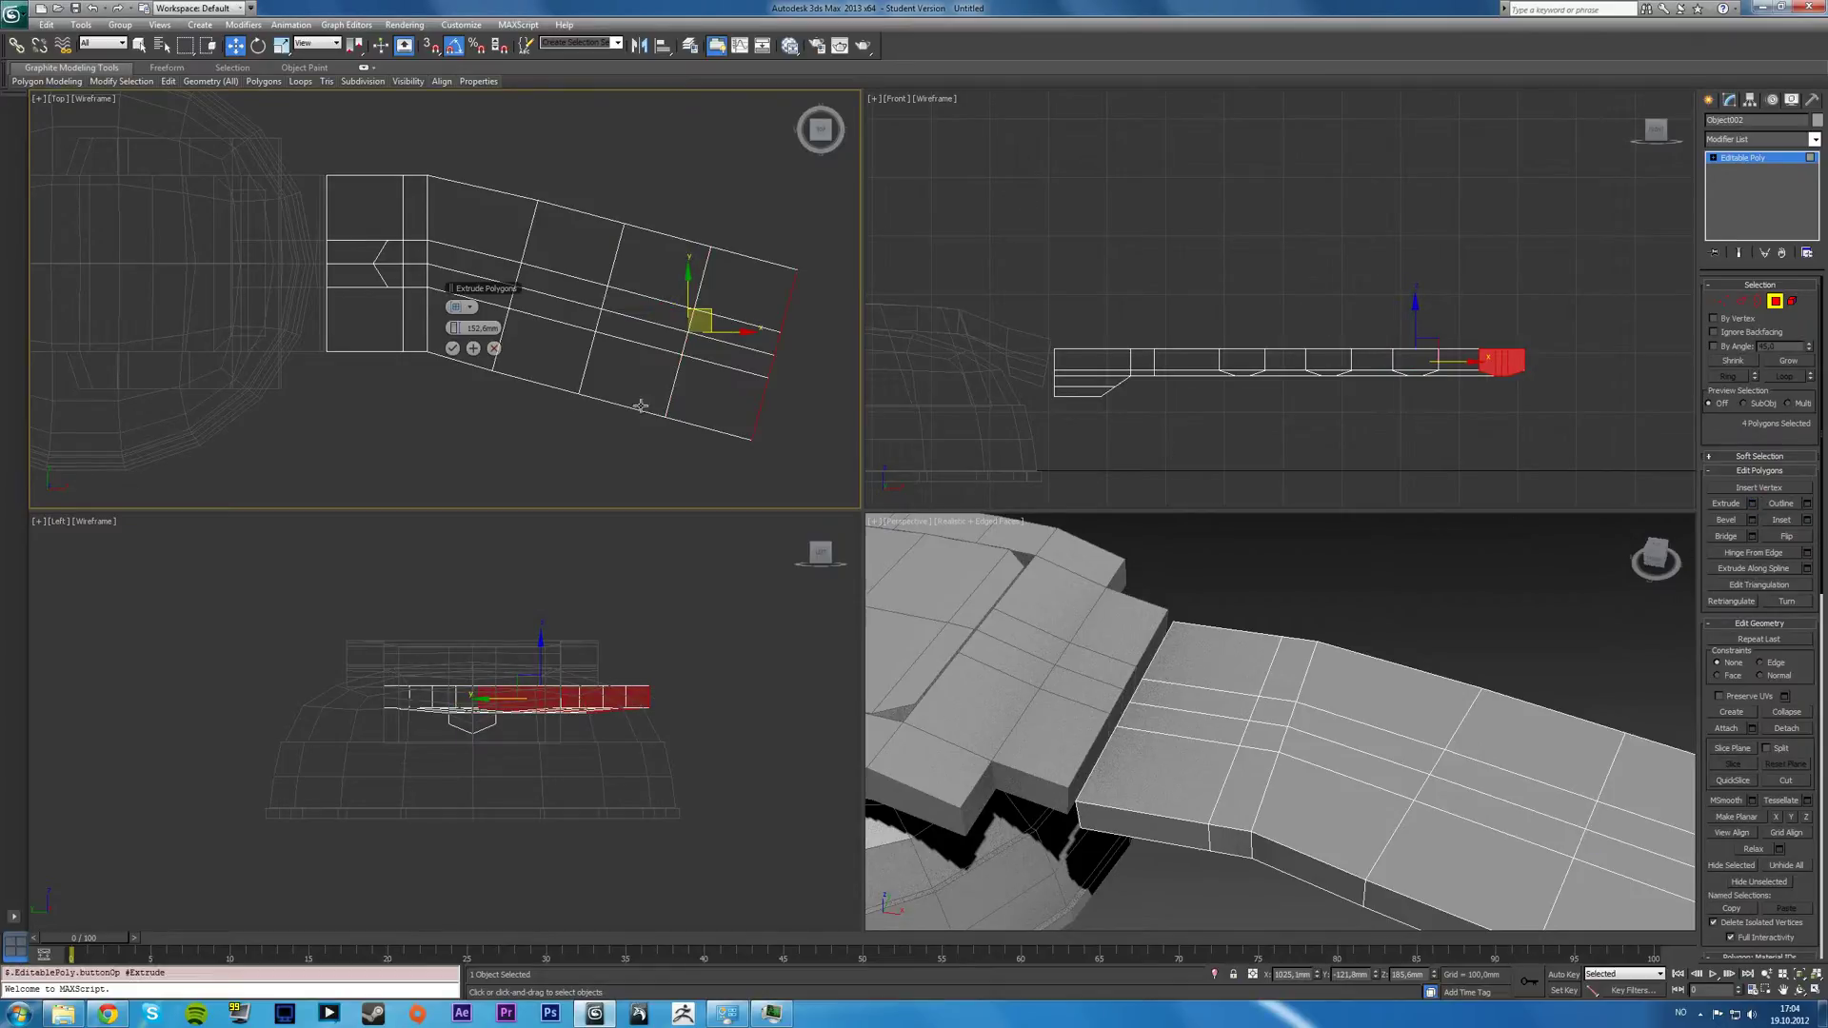
click(452, 353)
middle_click(1157, 657)
key(alt+w)
alt+middle_drag(1076, 714, 1138, 641)
scroll(1142, 629, down, 6)
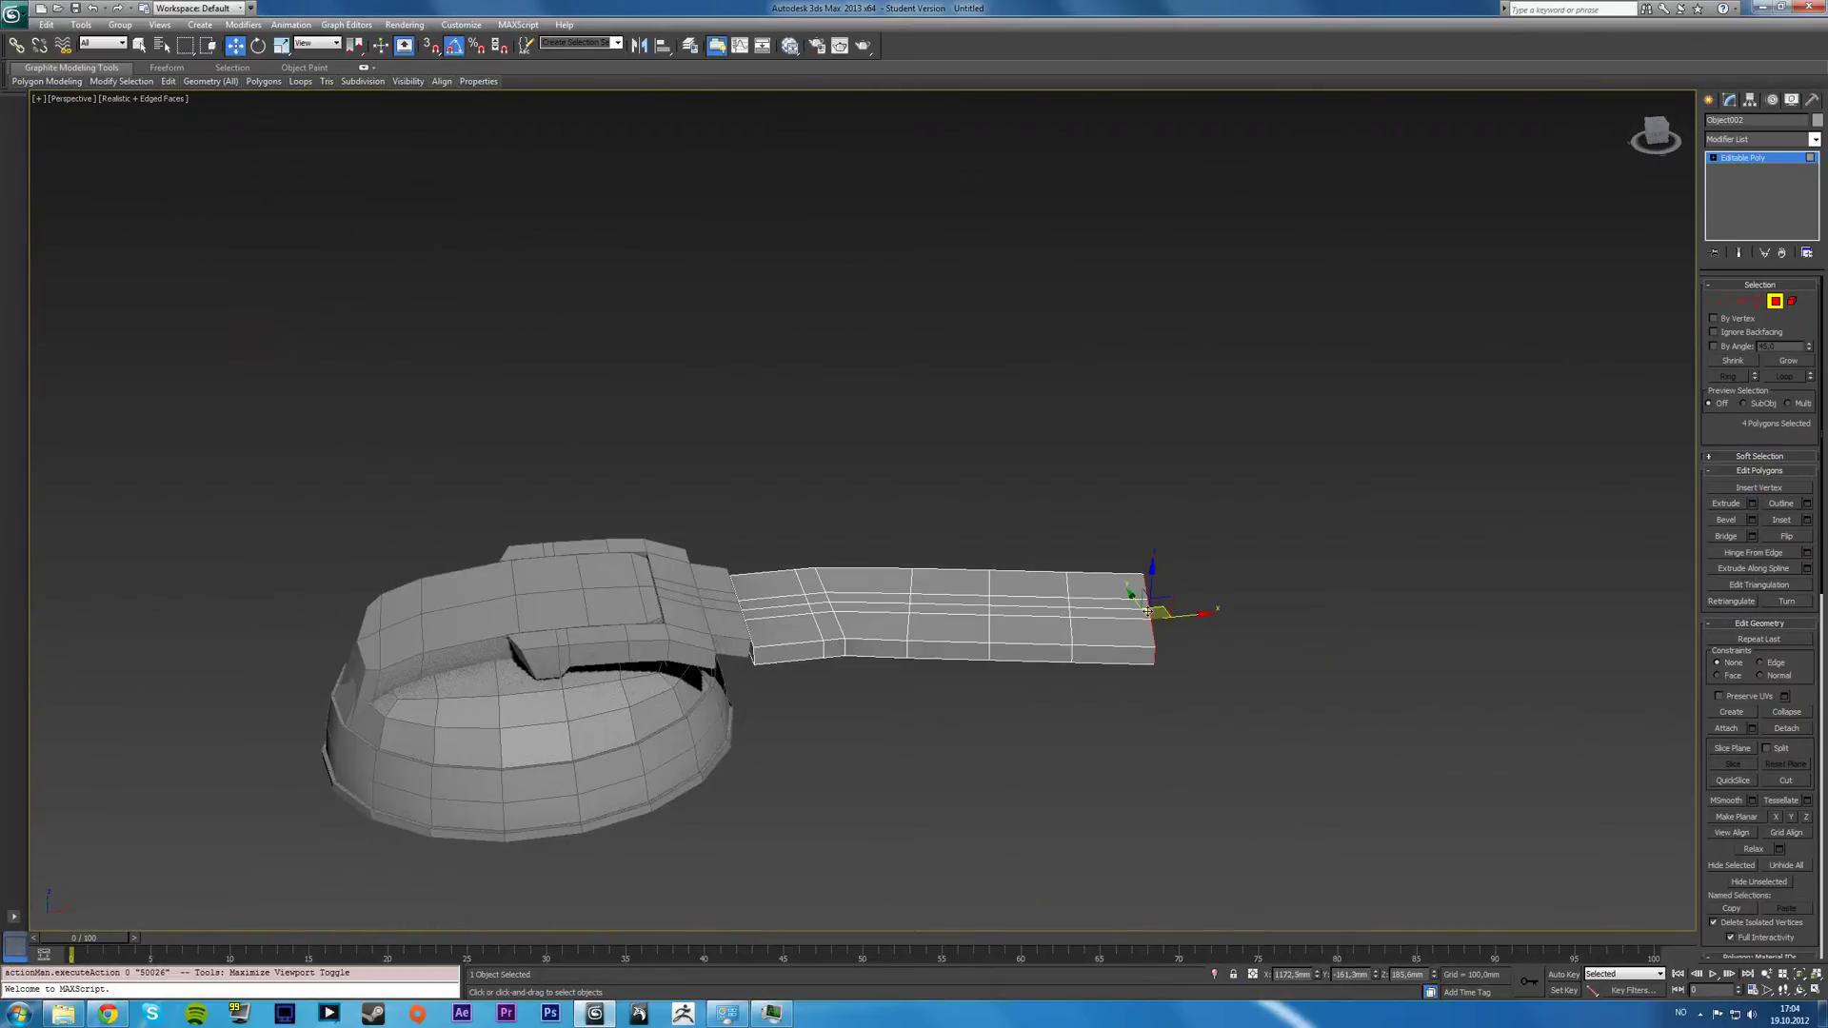
Add a Bend modifier above the slab arm's Editable Poly, leaving its angle at 0.
click(1723, 301)
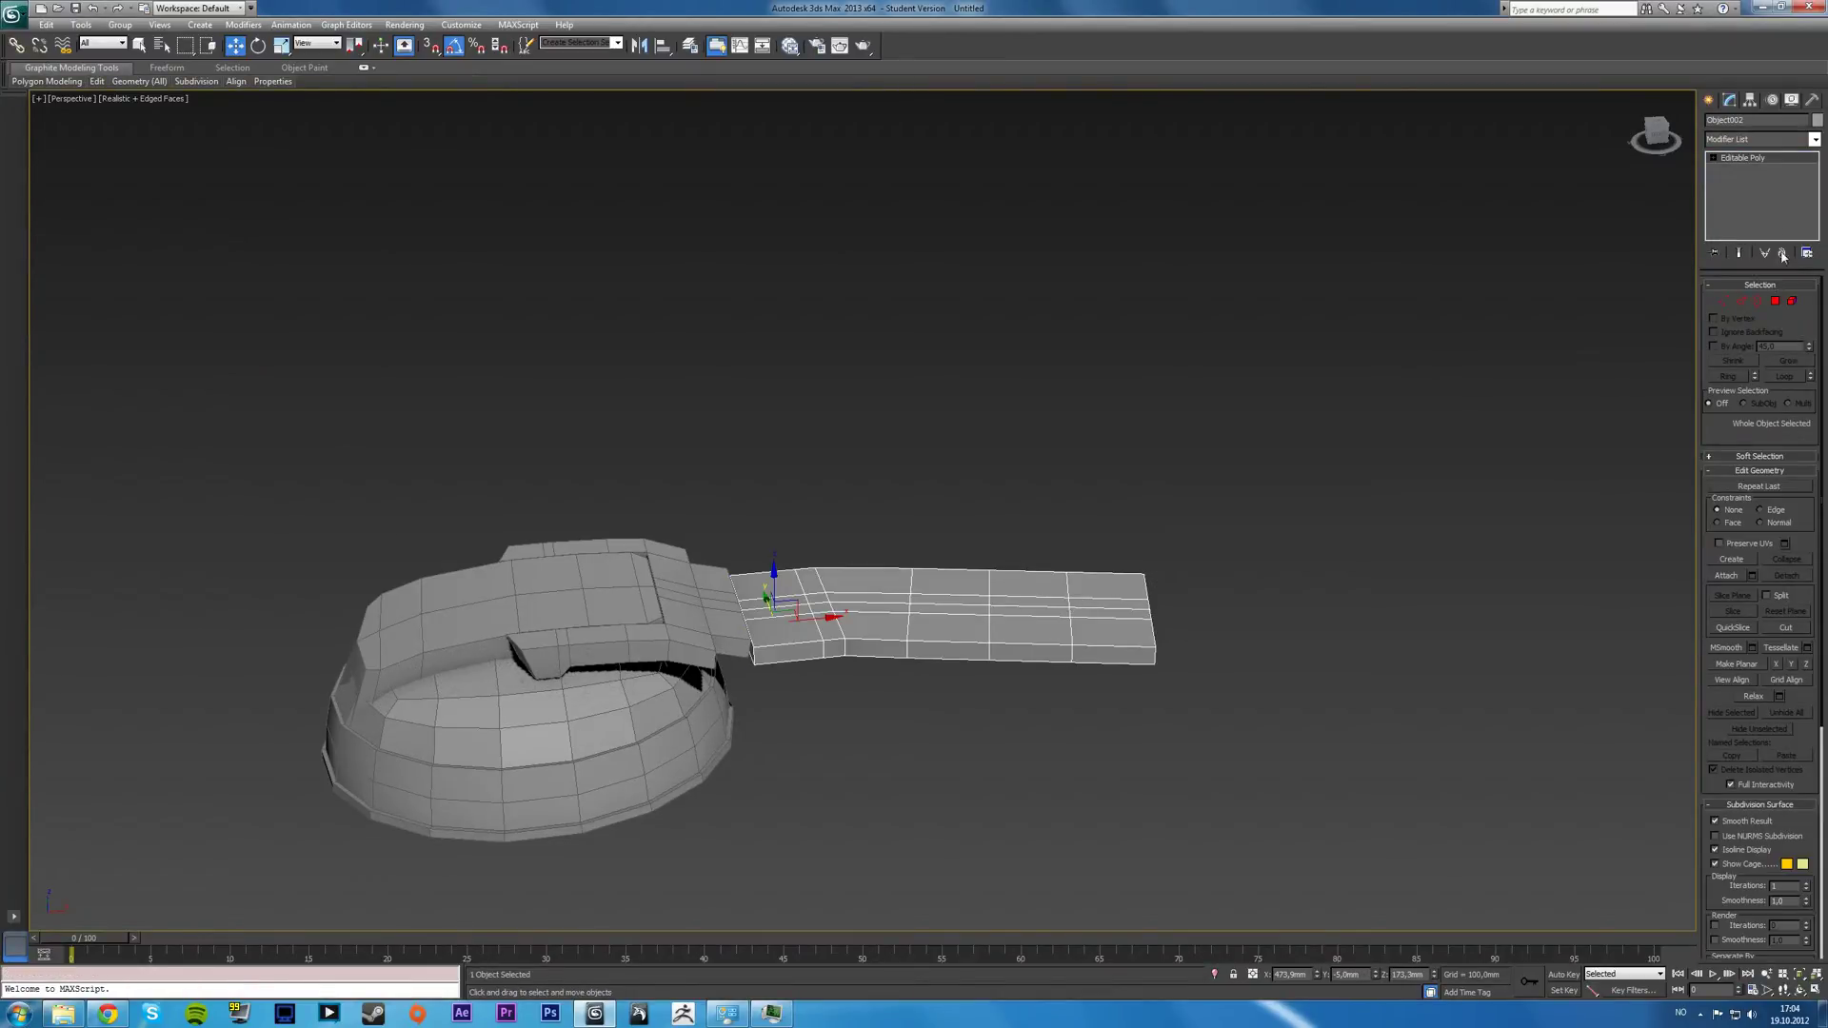
click(1815, 140)
scroll(1751, 620, down, 5)
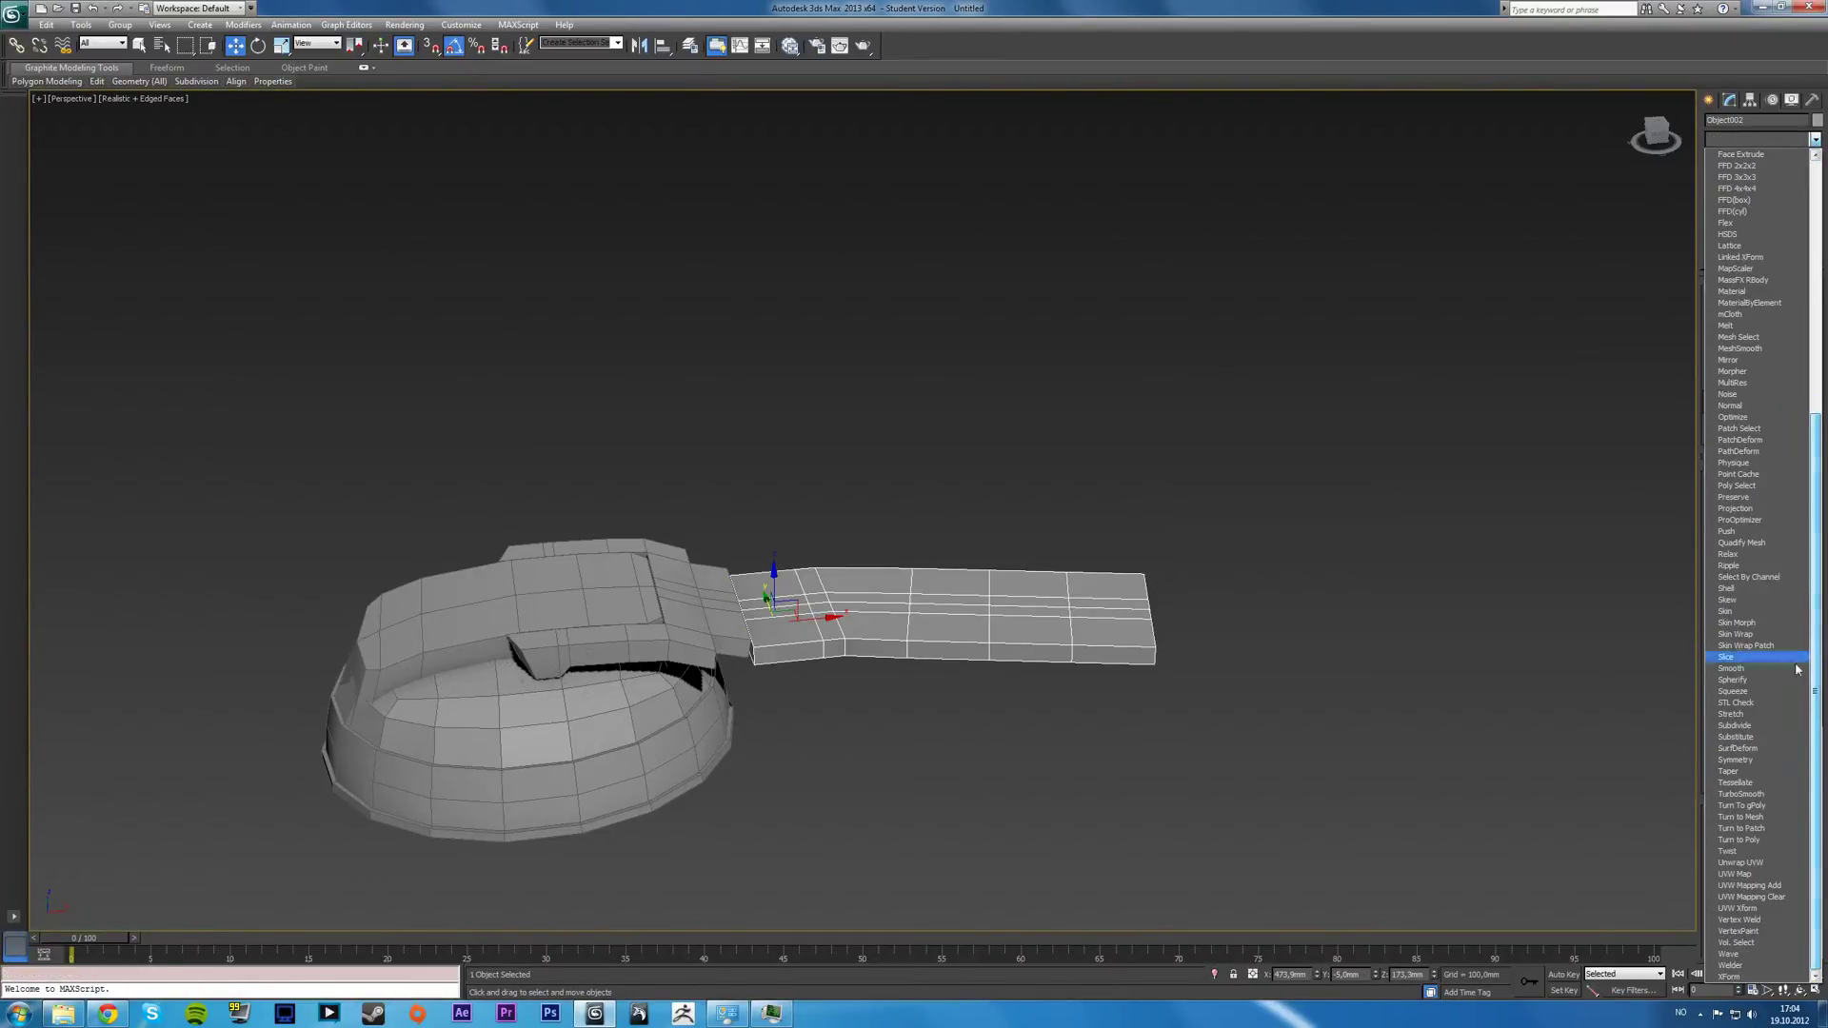
scroll(1743, 595, up, 4)
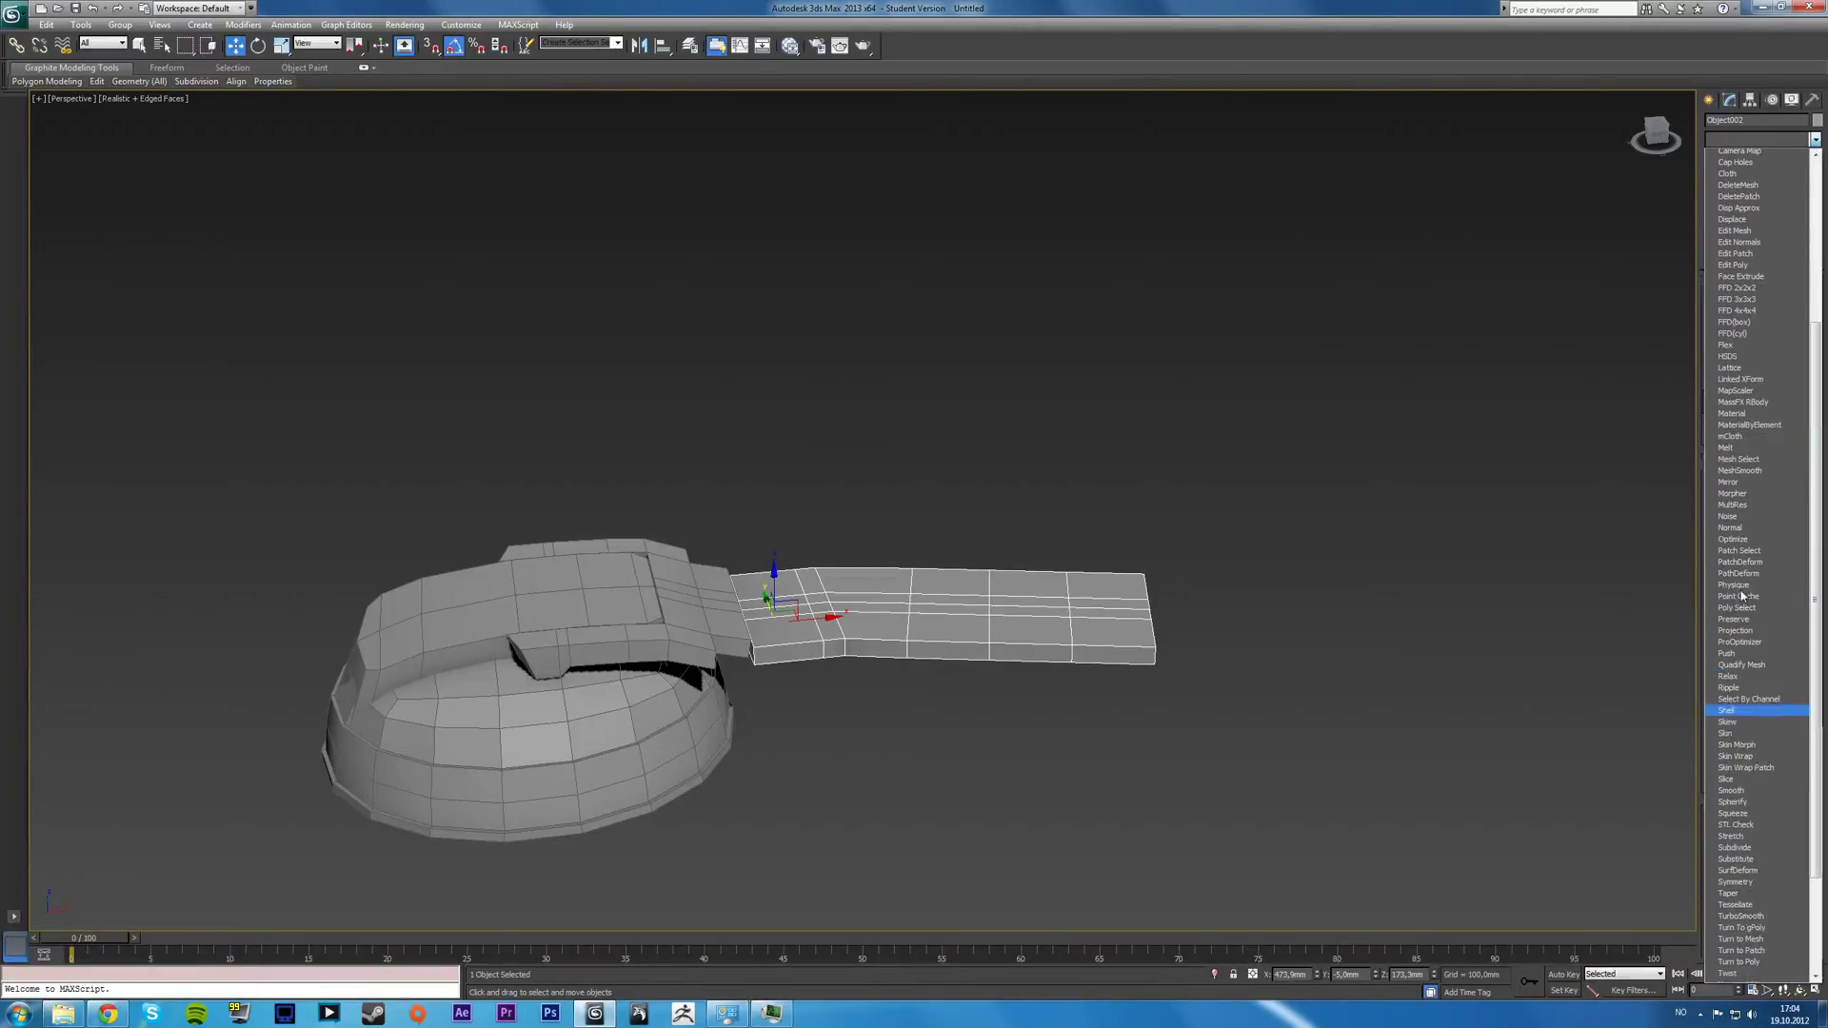
click(1727, 153)
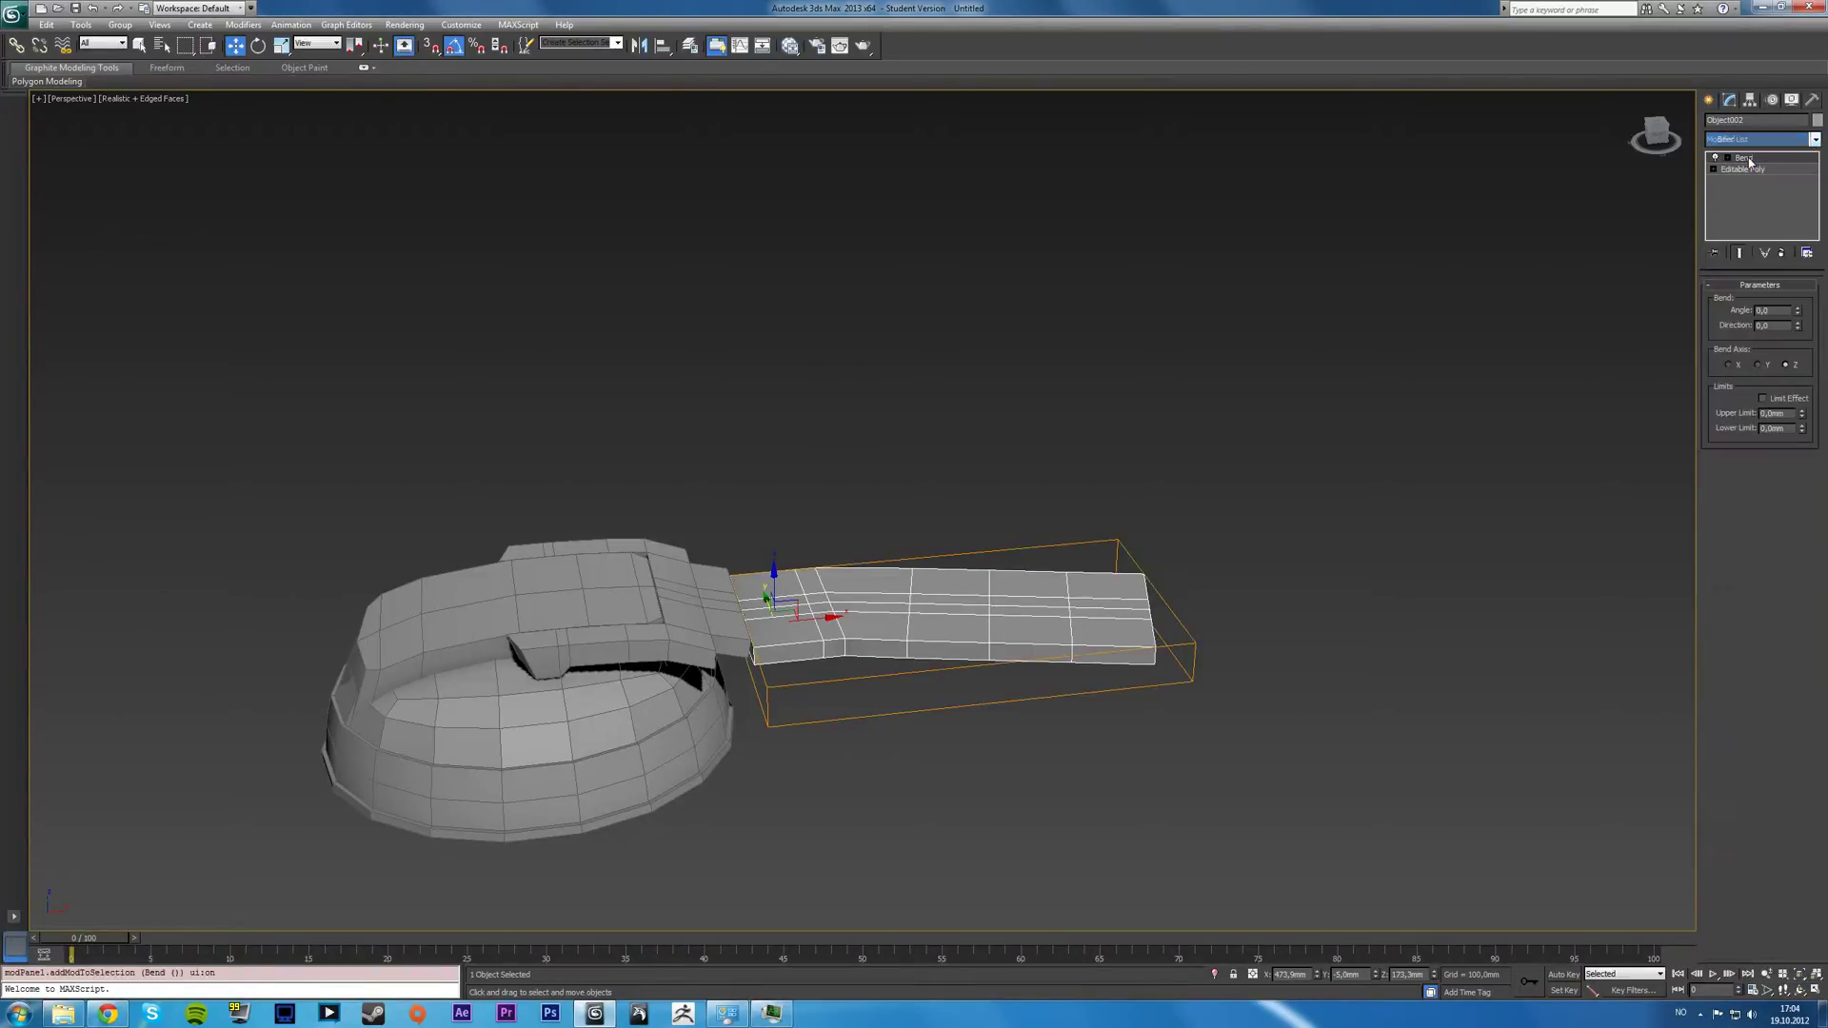
alt+middle_drag(1359, 441, 1114, 583)
scroll(1104, 562, up, 3)
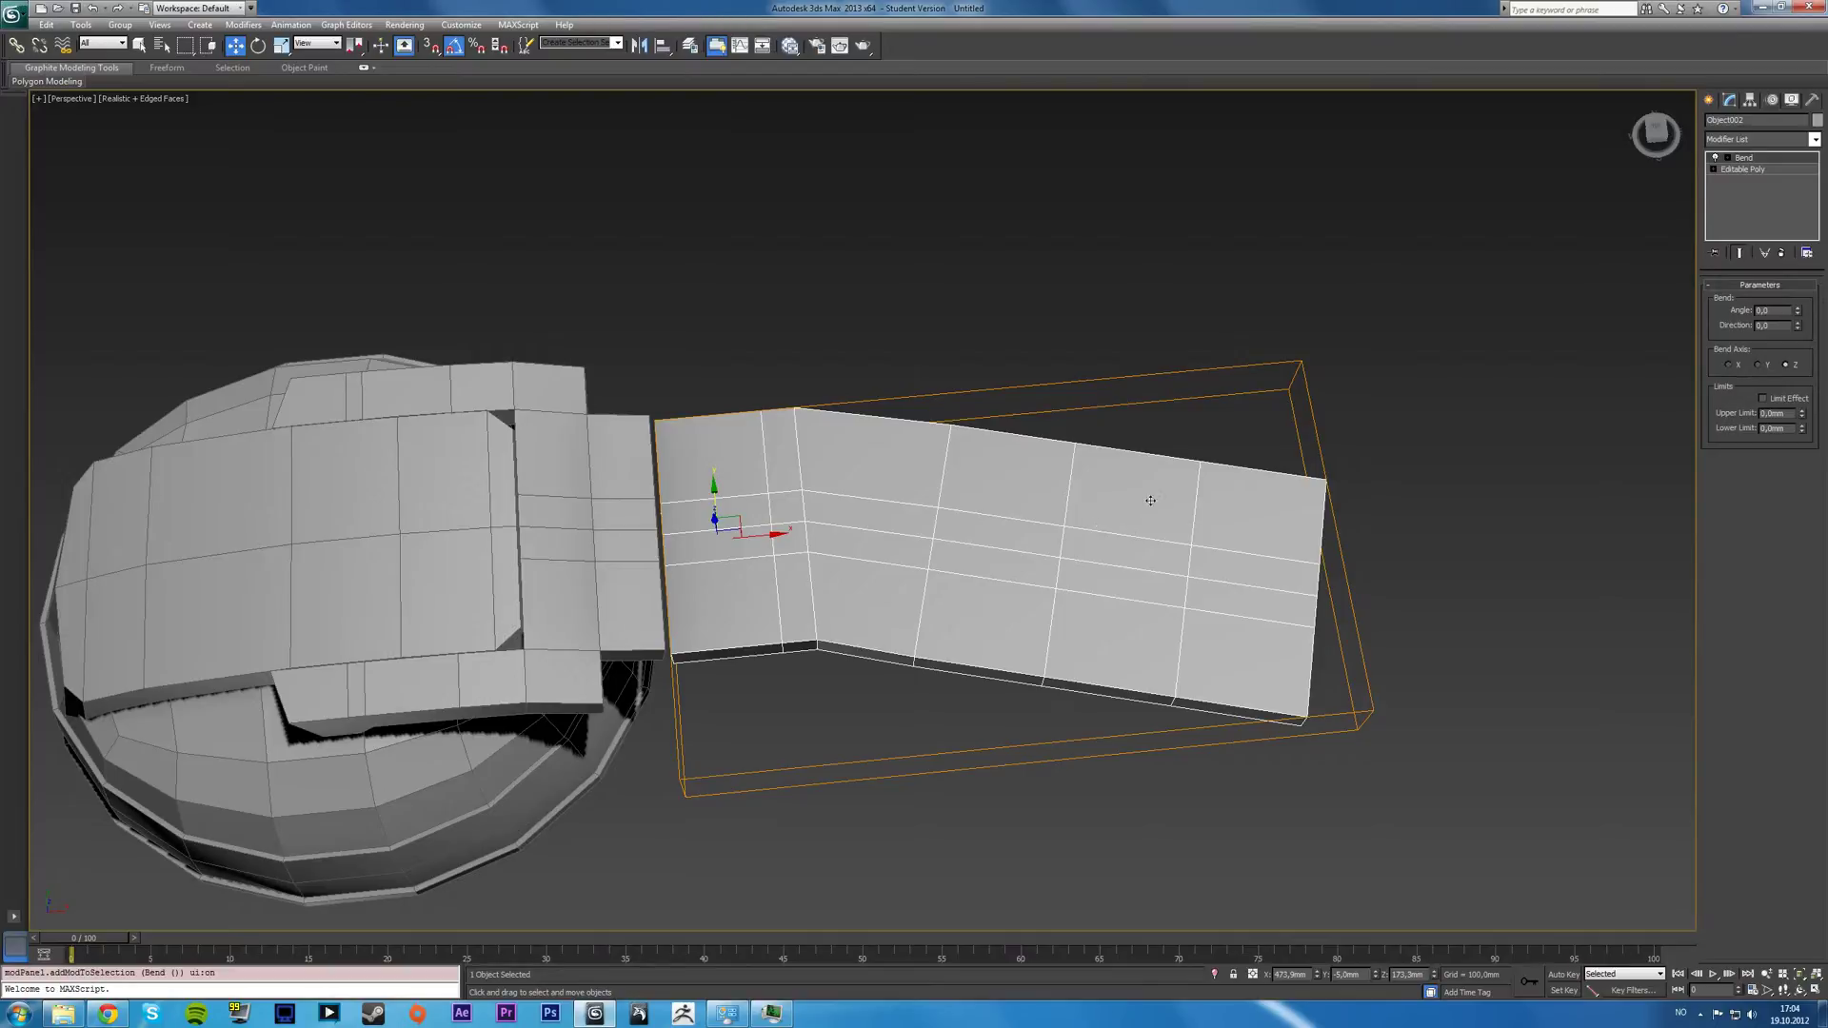
Reselect the model and box-select the slab arm's vertices in Editable Poly vertex mode.
click(140, 46)
click(522, 203)
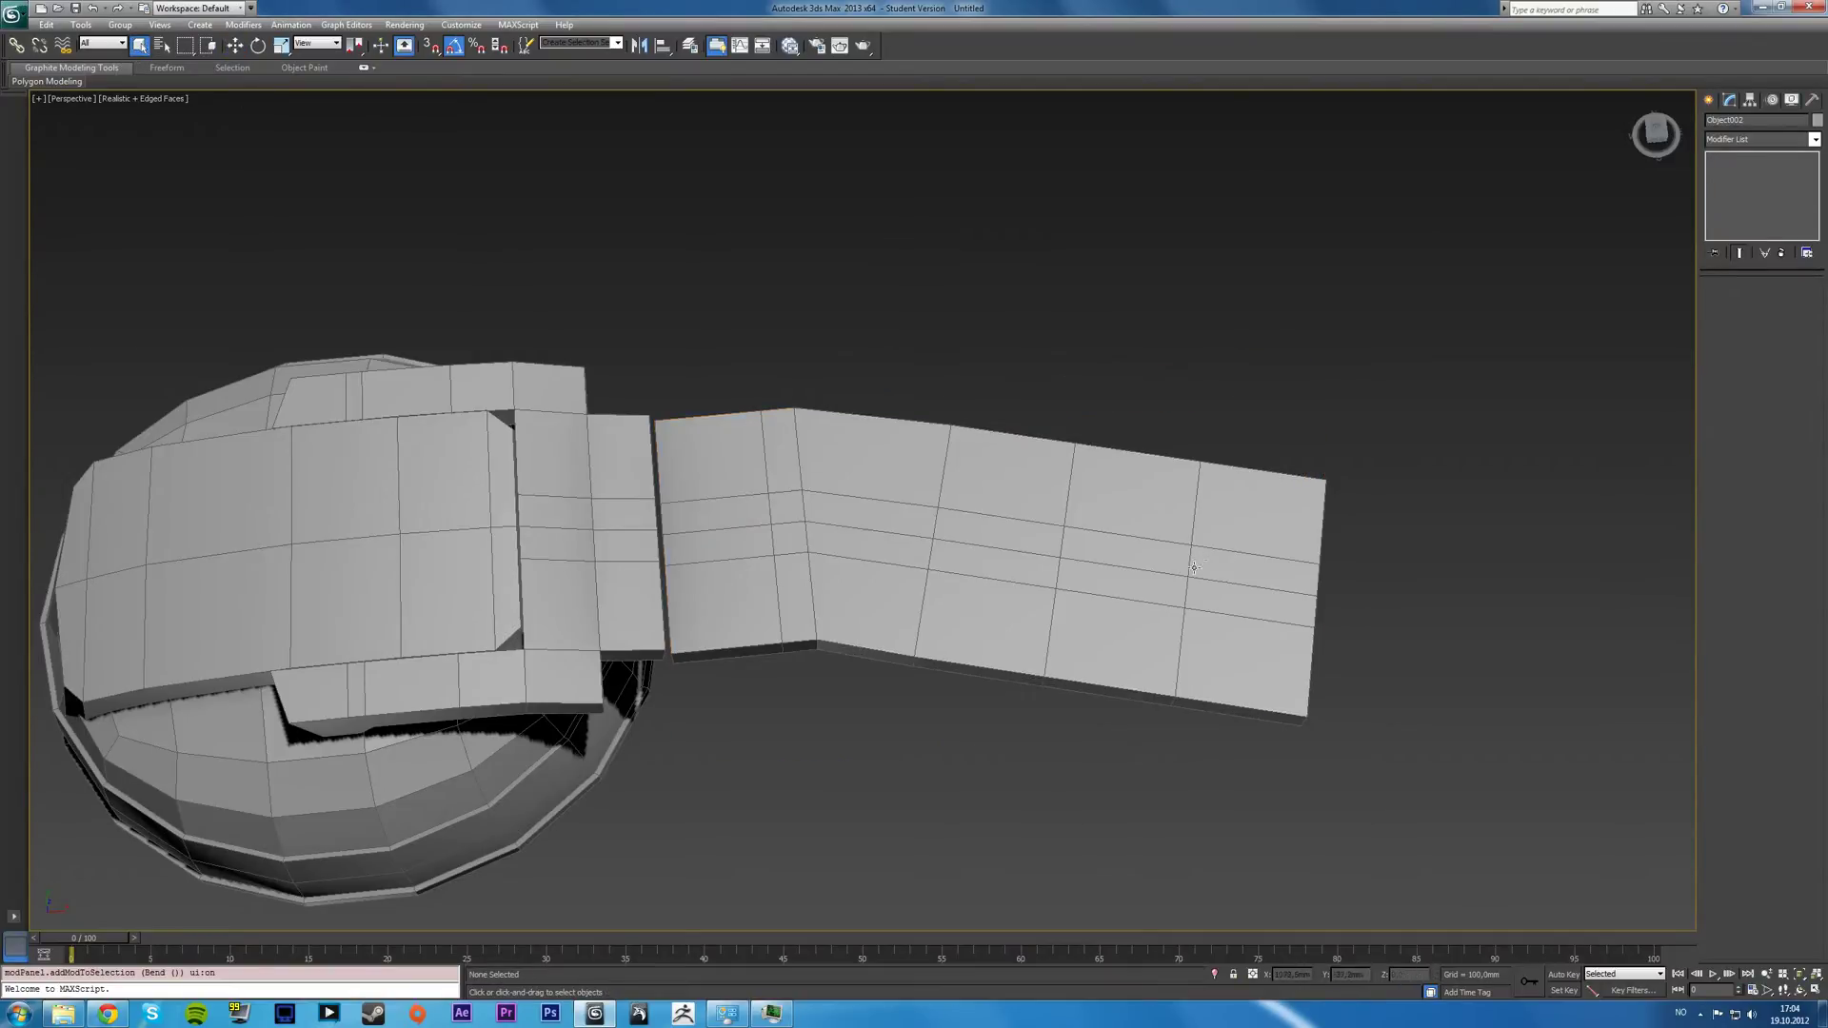
click(881, 486)
click(1743, 168)
click(1723, 301)
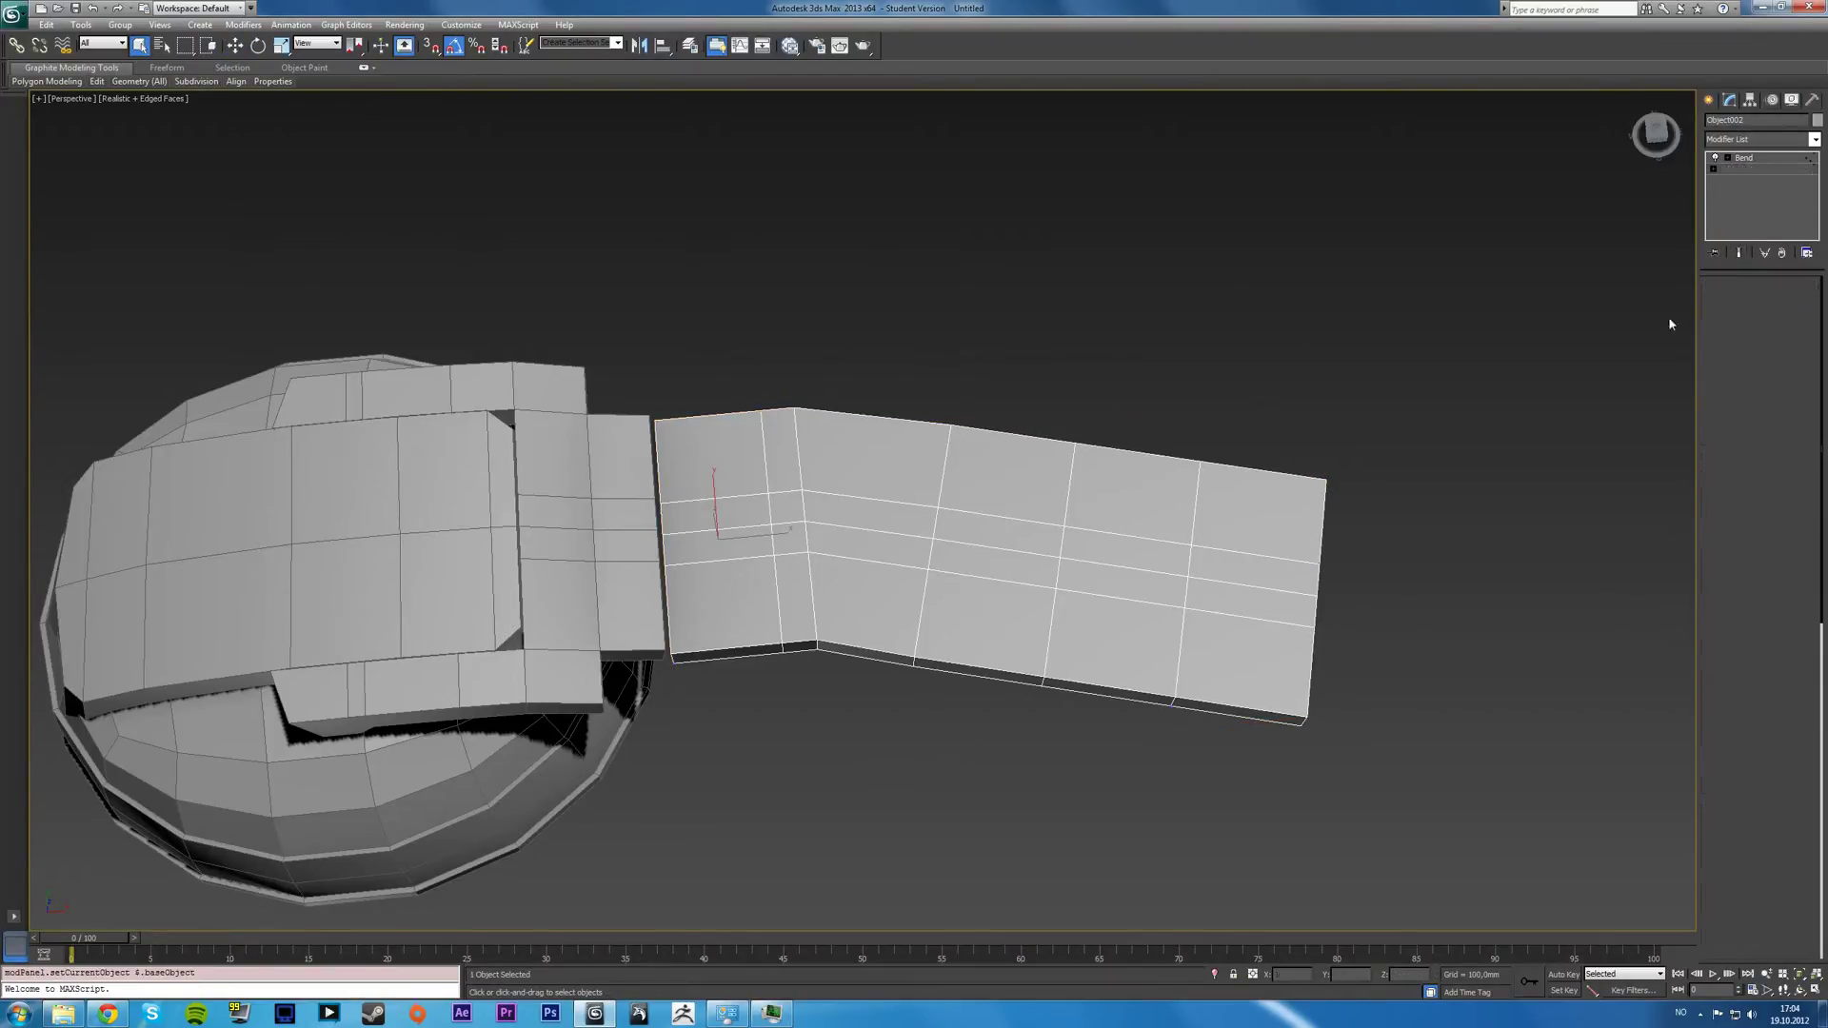
click(837, 396)
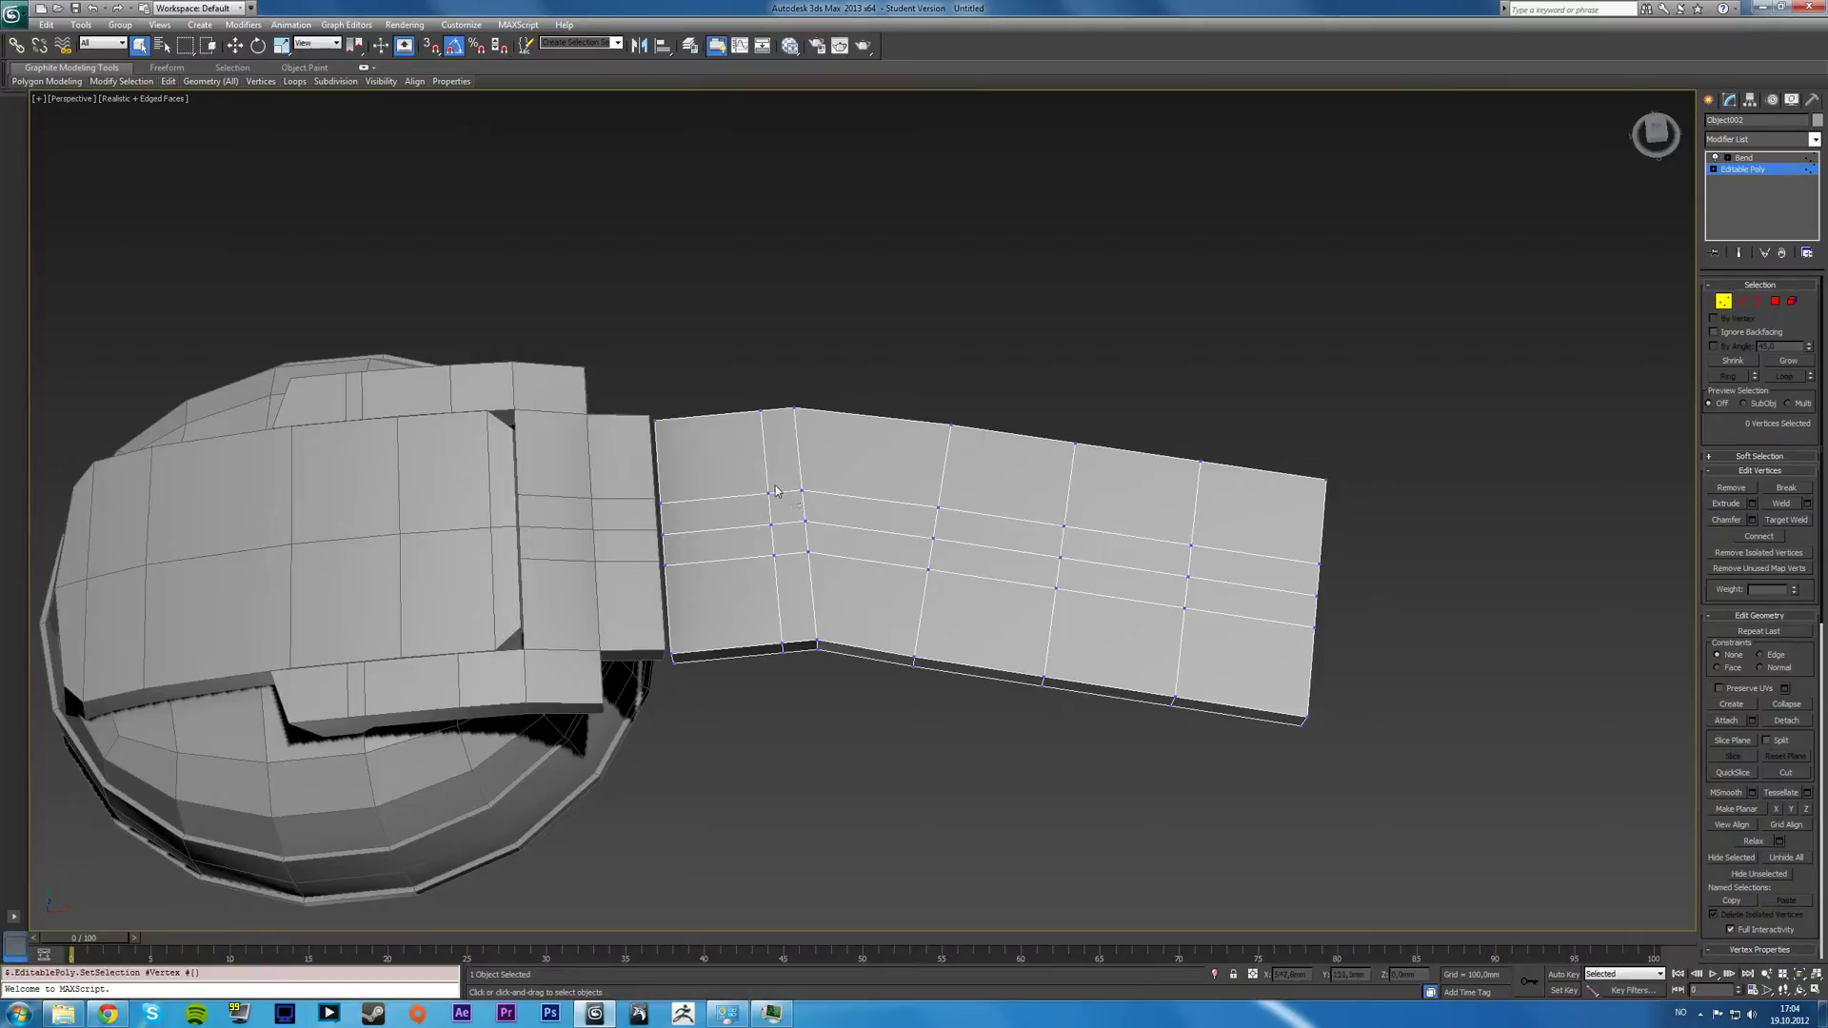
drag(749, 474, 896, 595)
ctrl+drag(755, 624, 870, 701)
ctrl+drag(843, 401, 1131, 800)
ctrl+drag(952, 396, 1453, 772)
Raise the Bend angle and set the bend axis to X, arching the arm downward.
alt+middle_drag(798, 645, 911, 576)
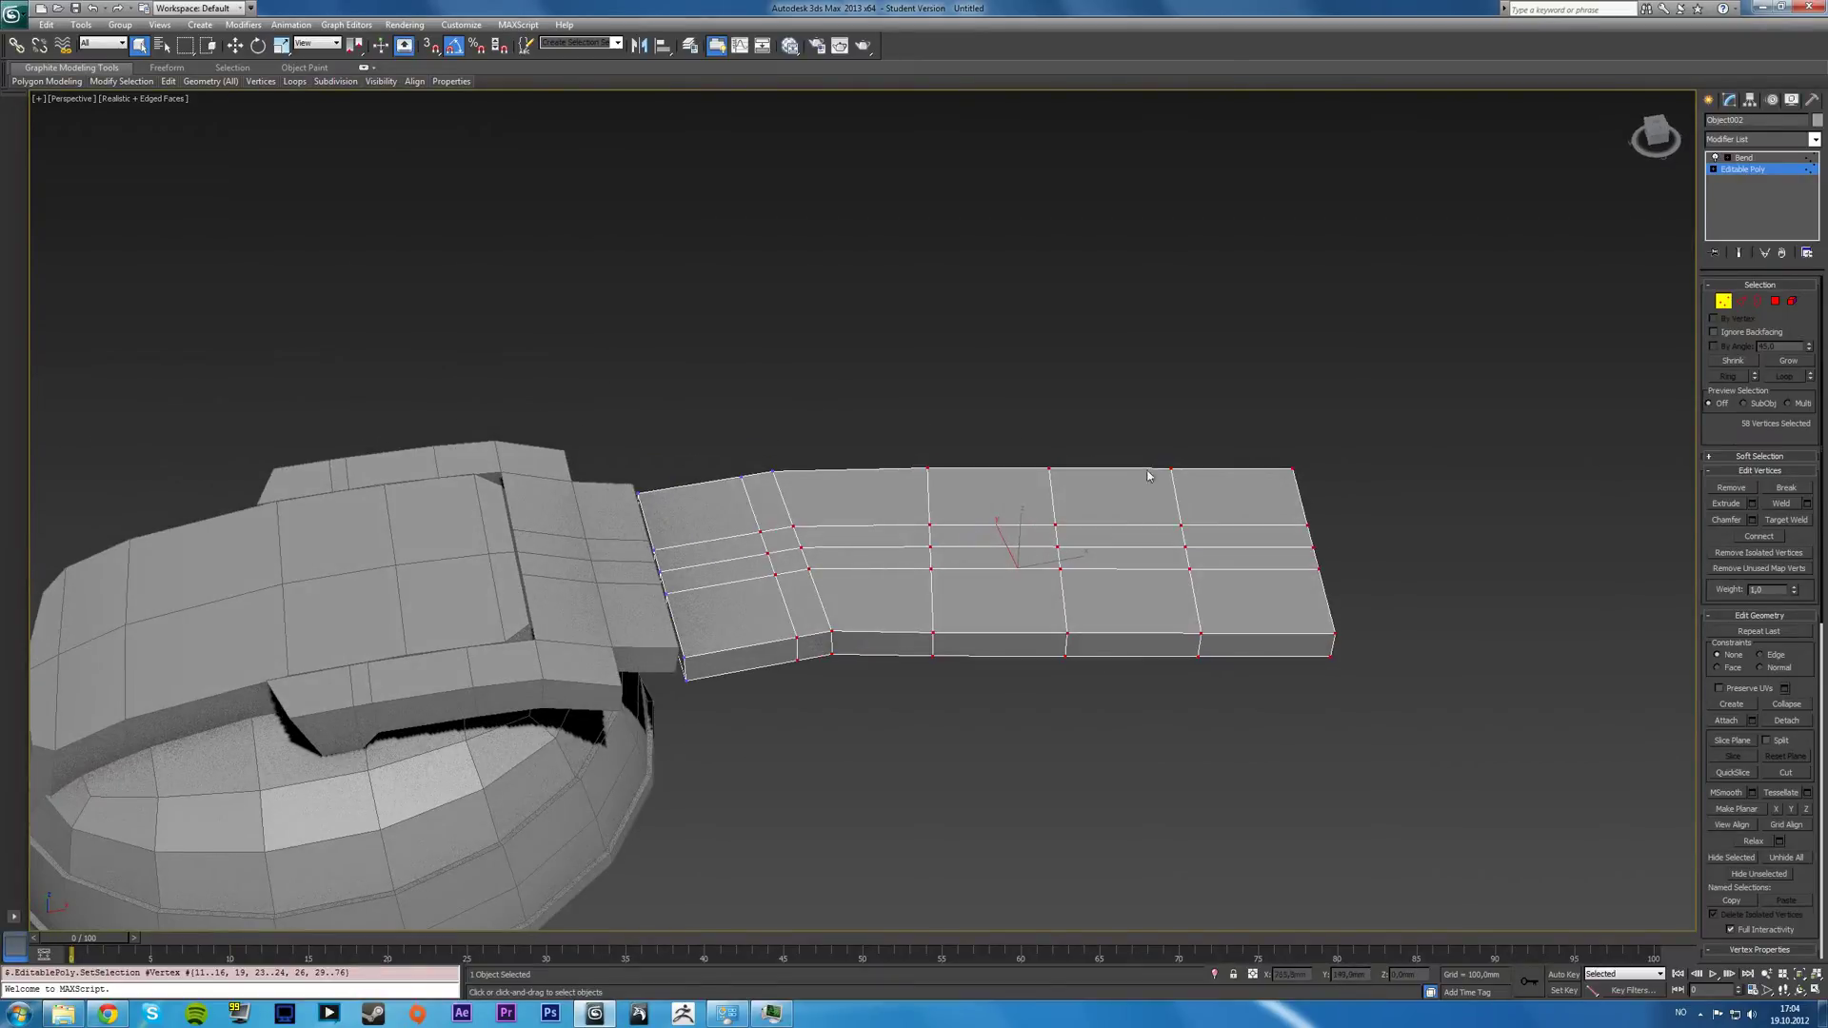
click(1776, 160)
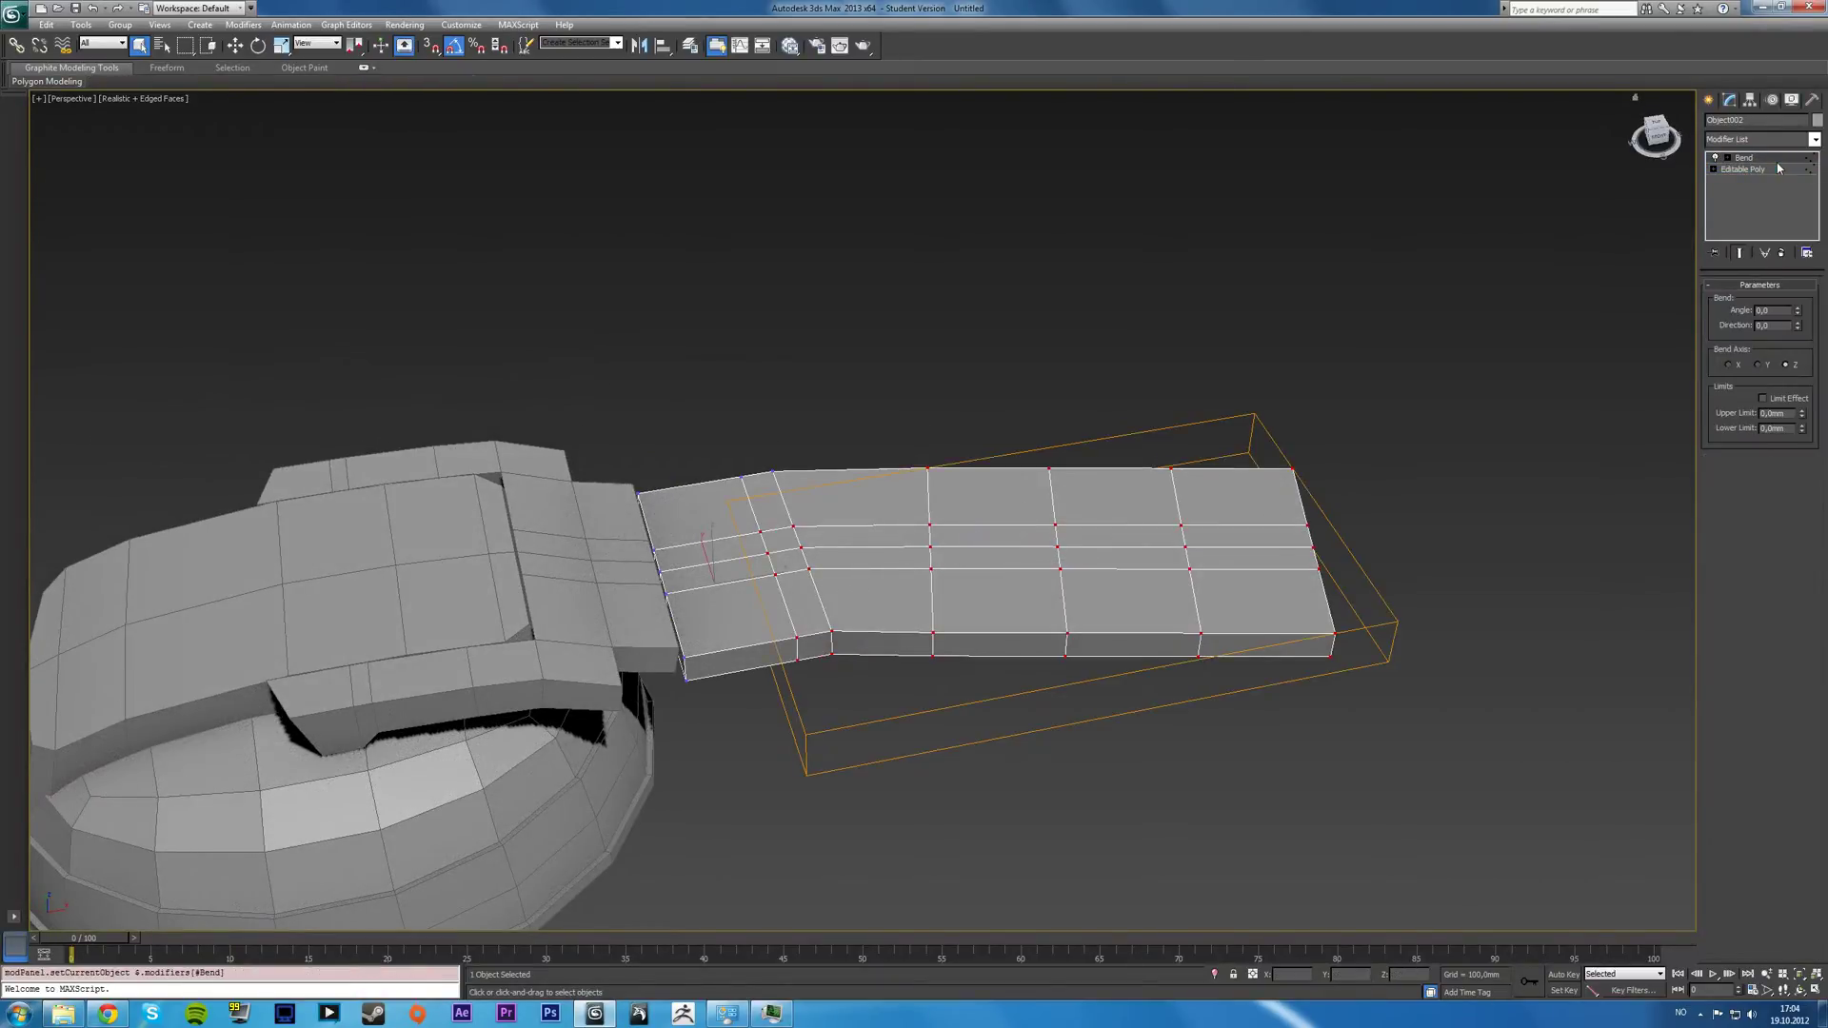
alt+middle_drag(991, 429, 967, 396)
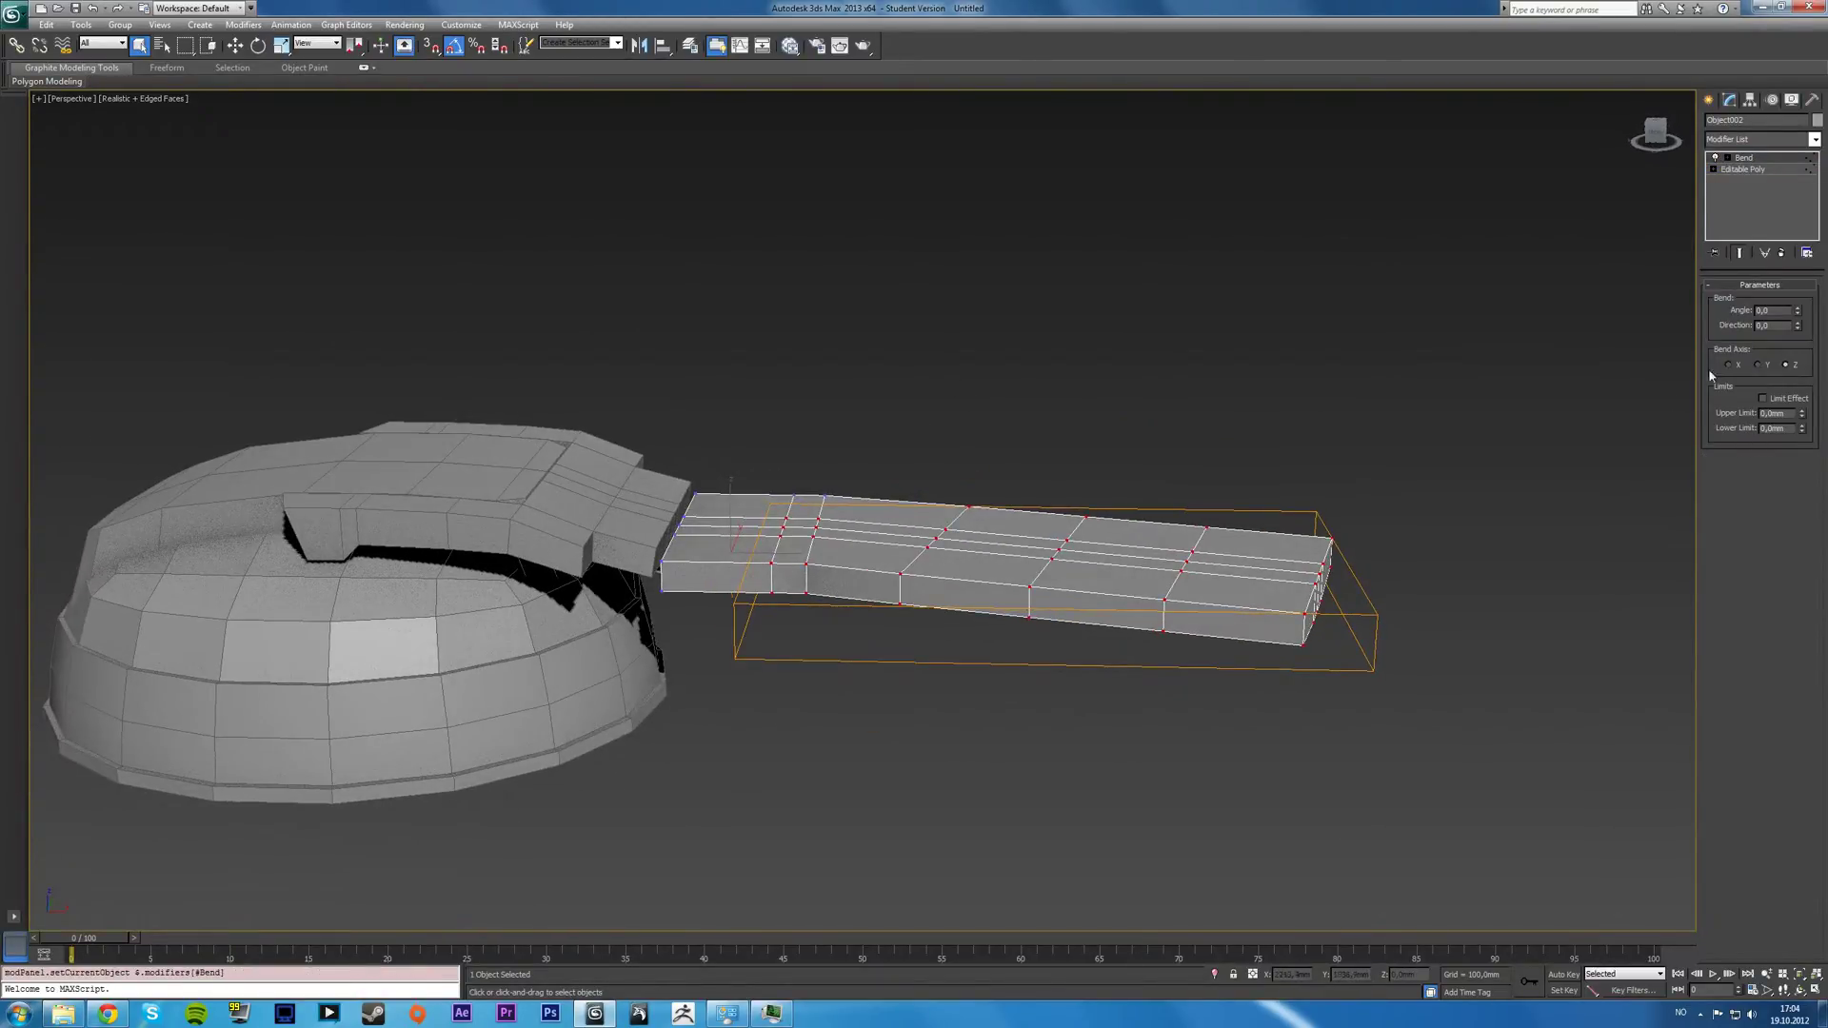
drag(1797, 311, 1801, 284)
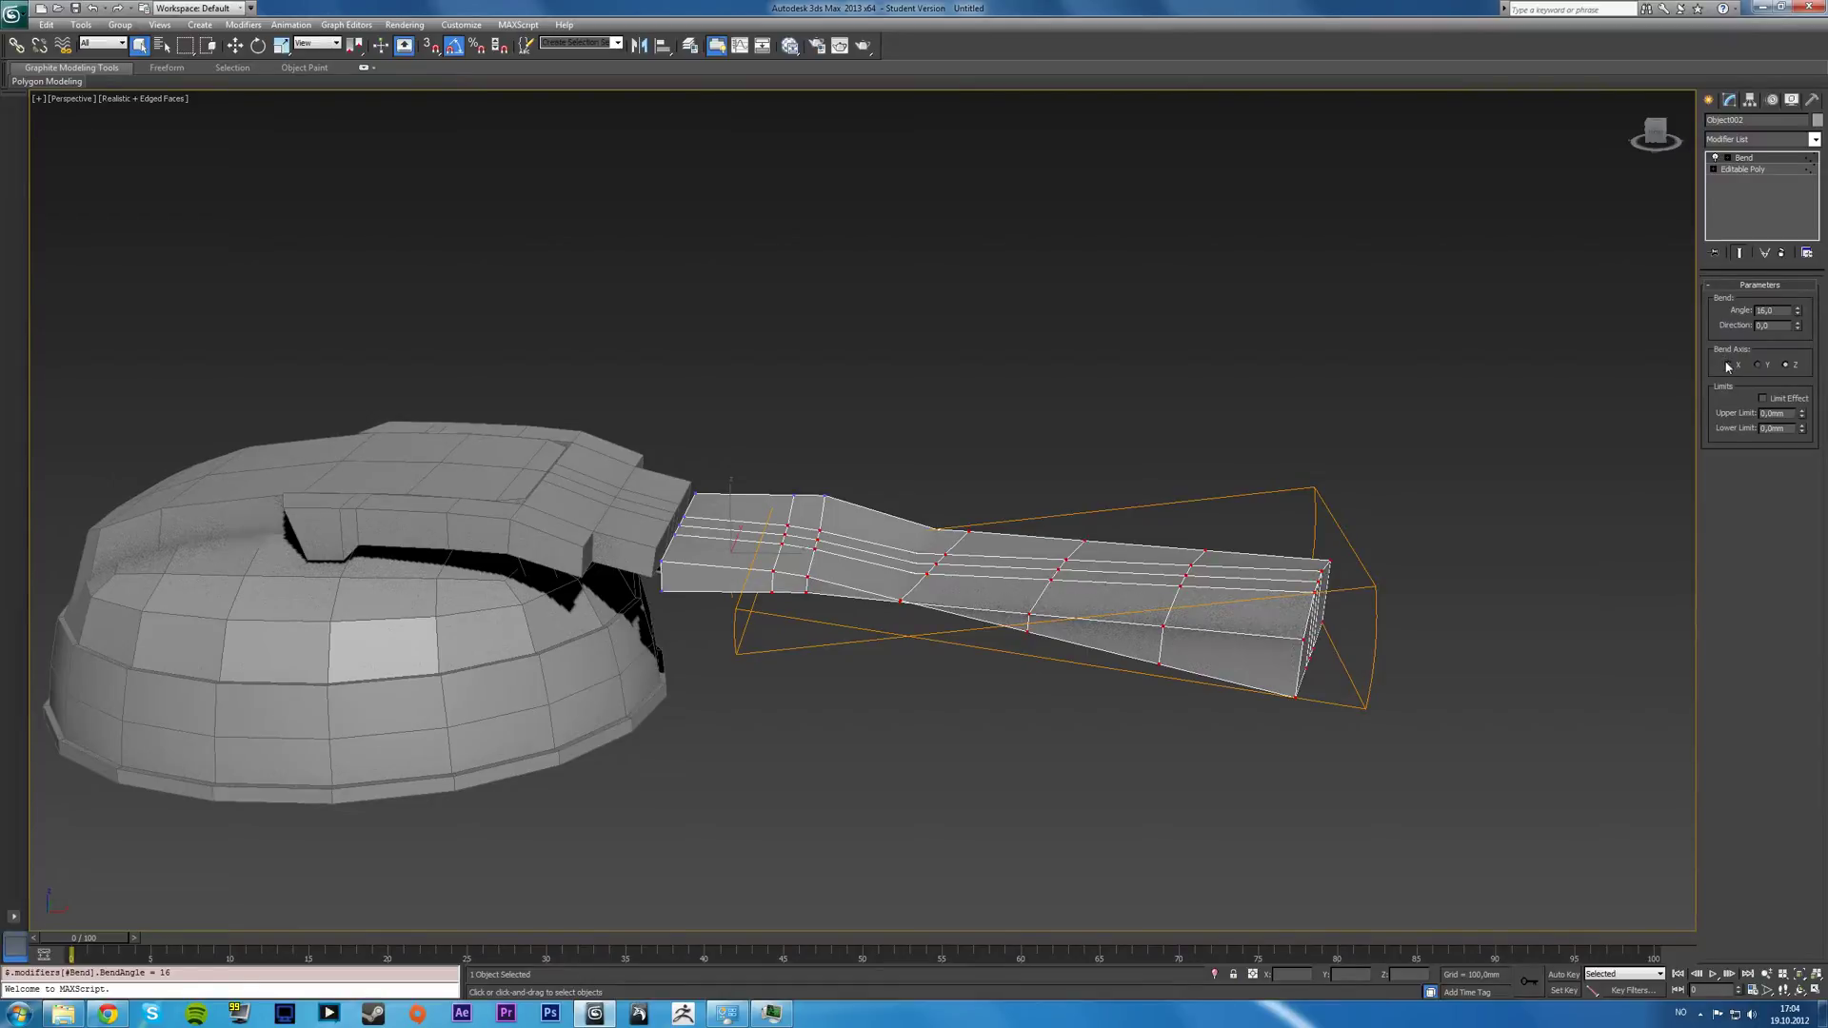
click(1729, 366)
alt+middle_drag(1043, 533, 1219, 524)
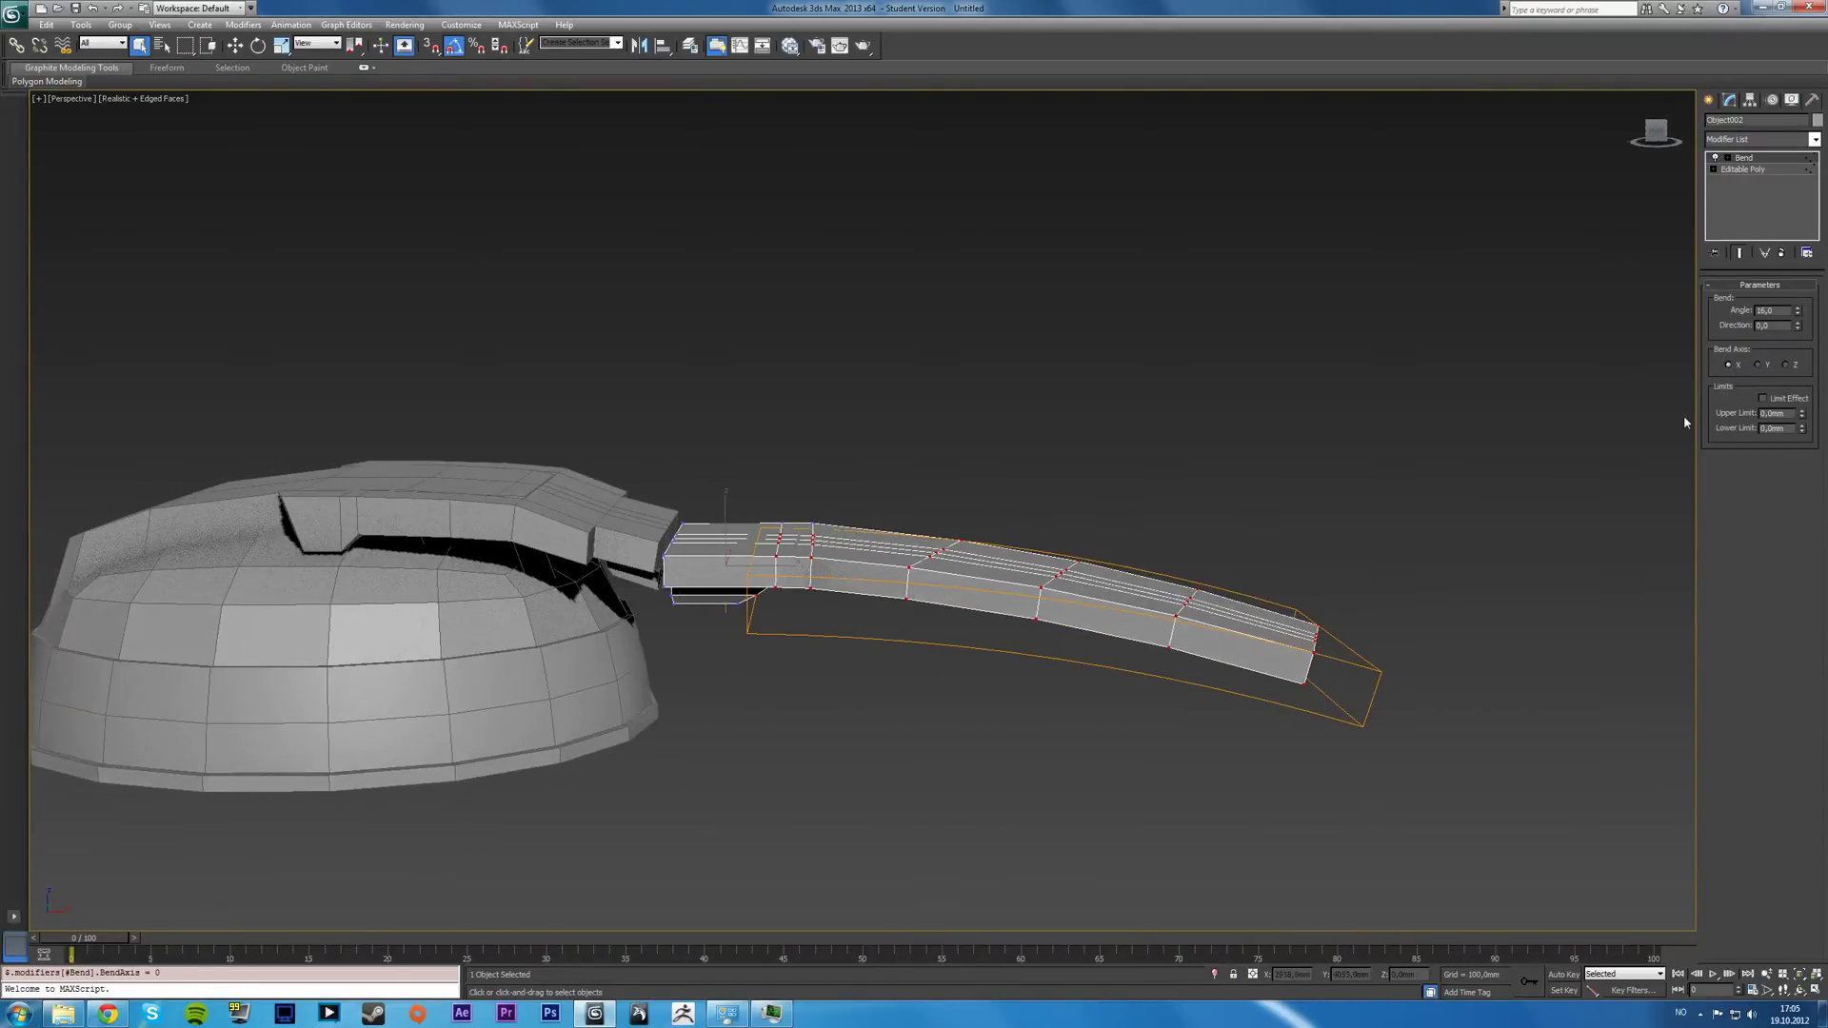